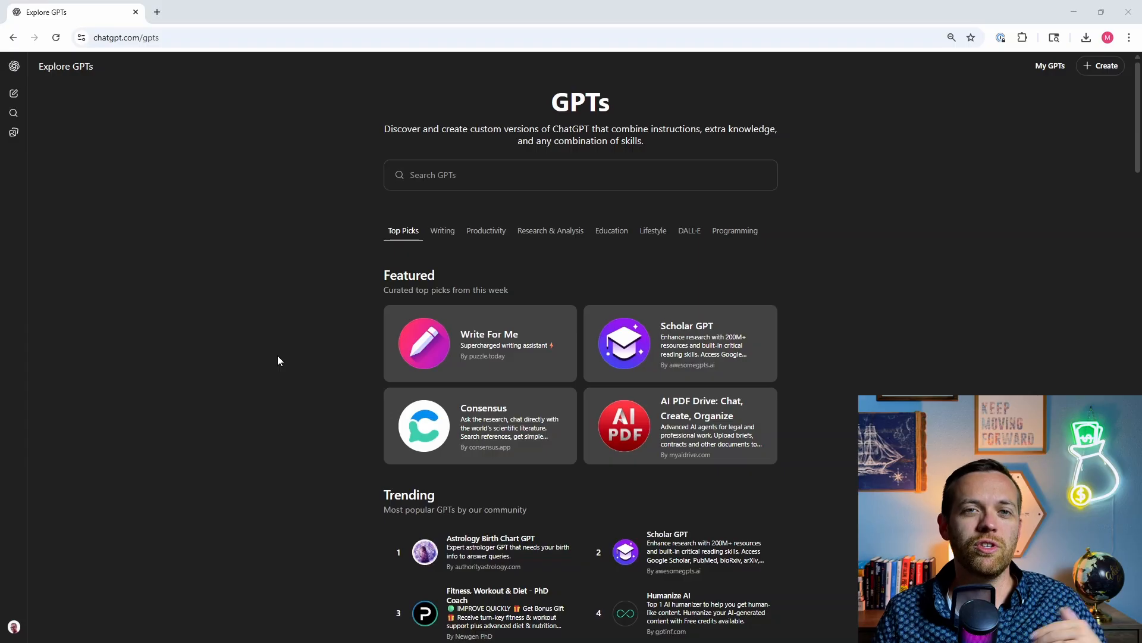
Start a new custom GPT from the My GPTs page and switch to its Configure form
scroll(416, 349, down, 6)
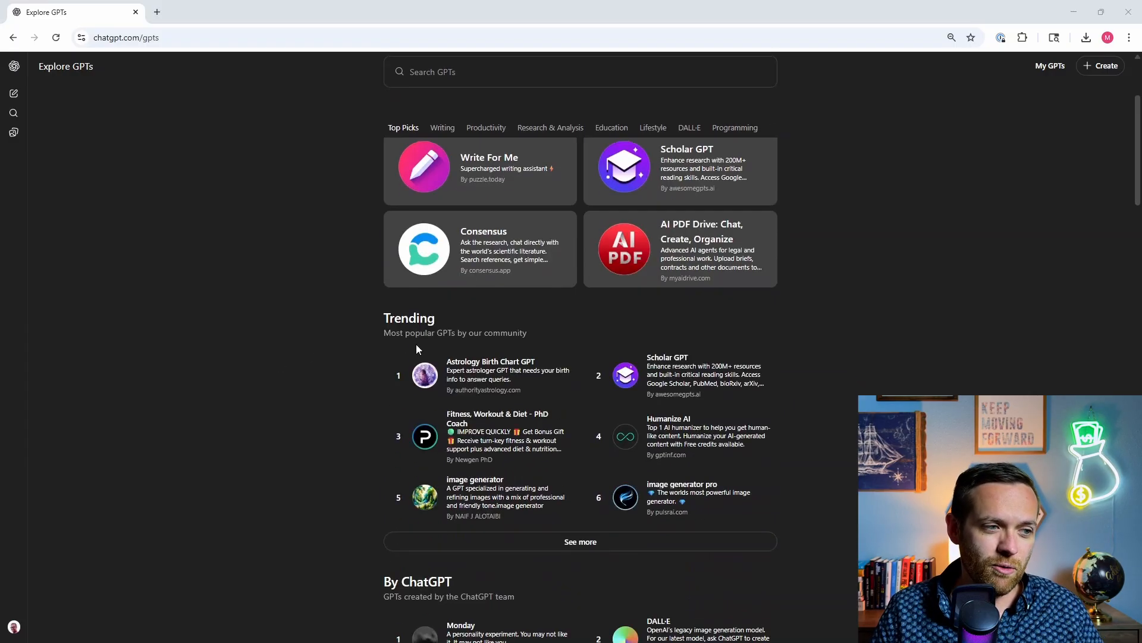
scroll(417, 347, down, 1)
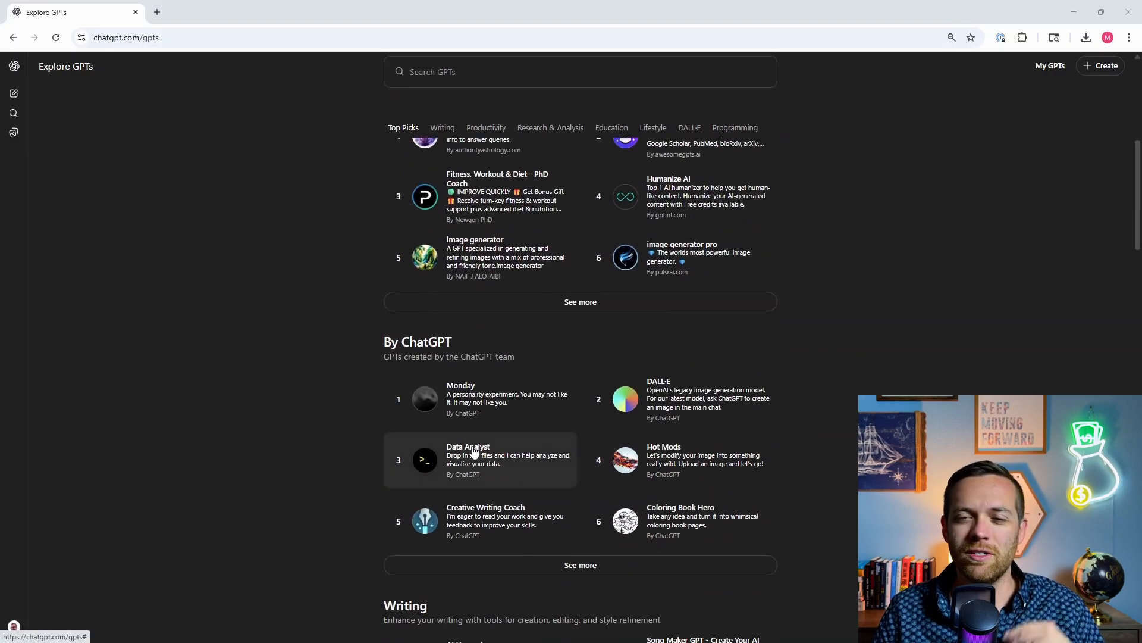
scroll(475, 453, up, 7)
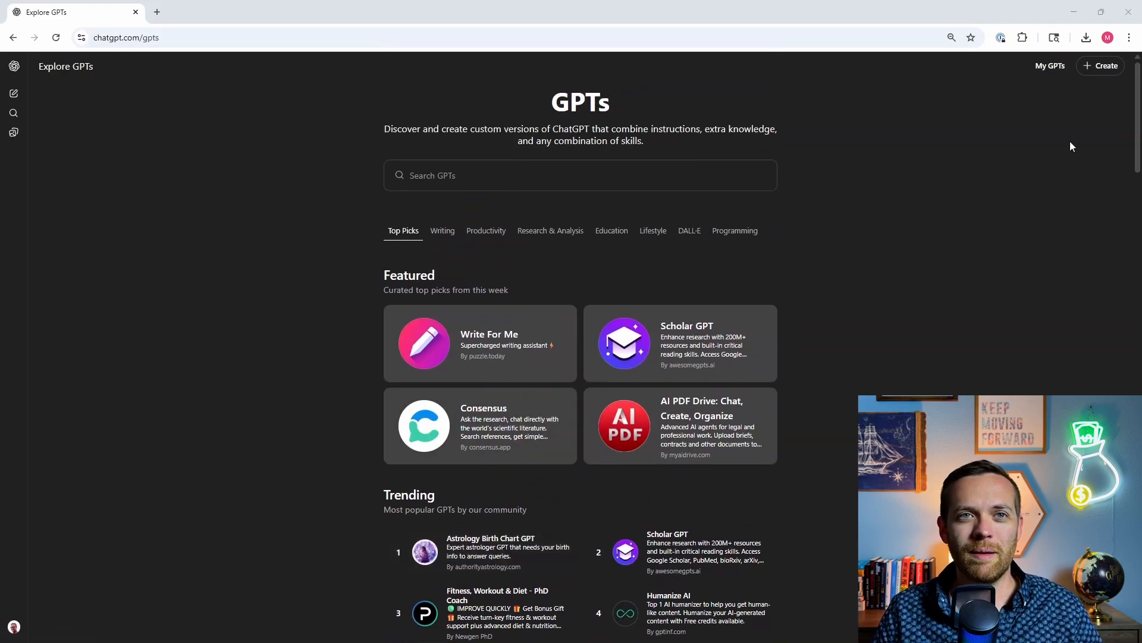
click(1048, 68)
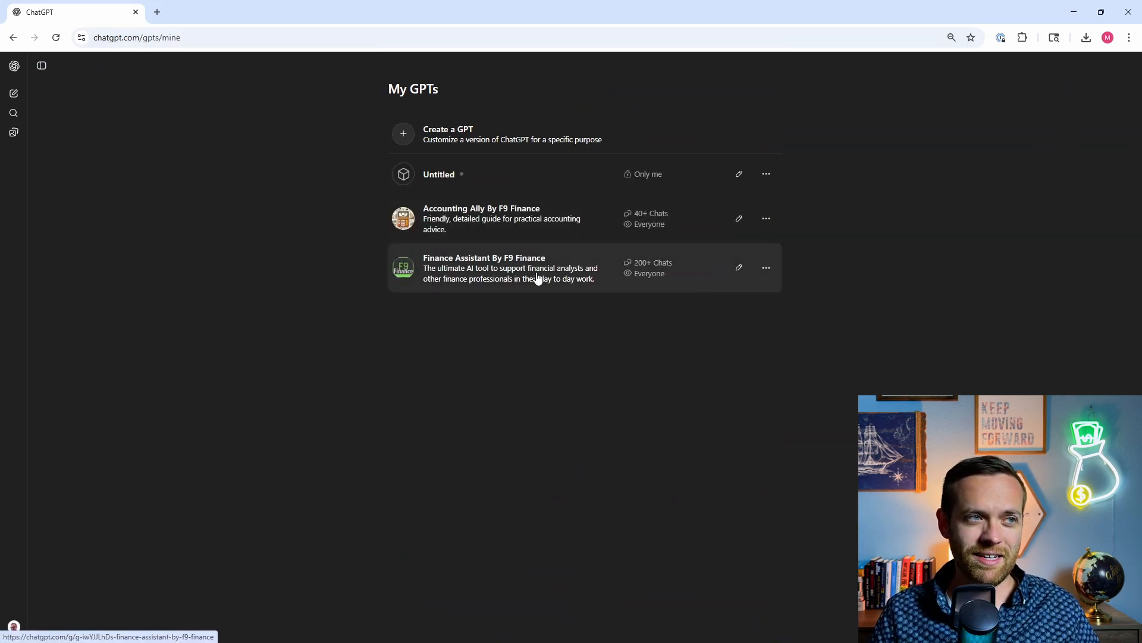
click(456, 141)
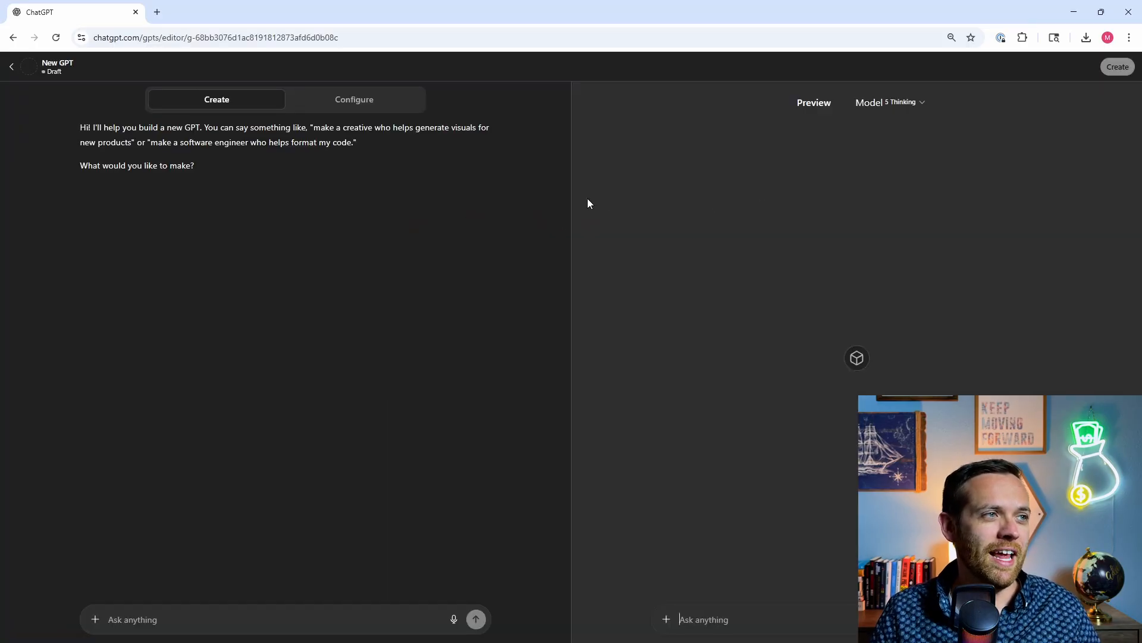
click(379, 106)
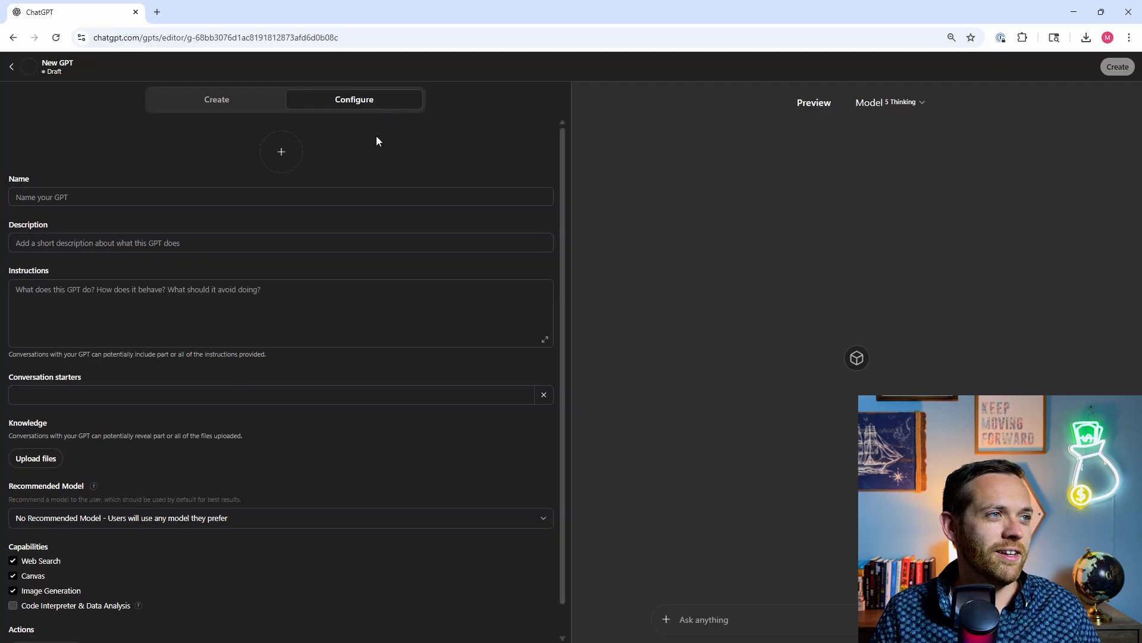
Compare the new GPT's conversational Create view with its Configure form and examine the recommended model options
click(243, 103)
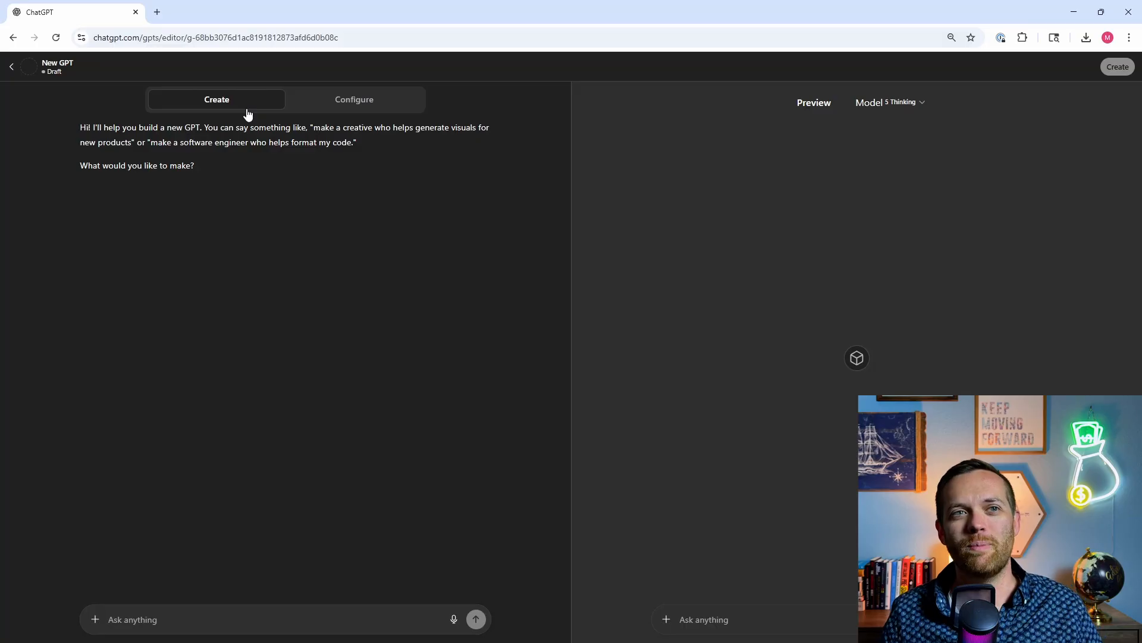
click(354, 99)
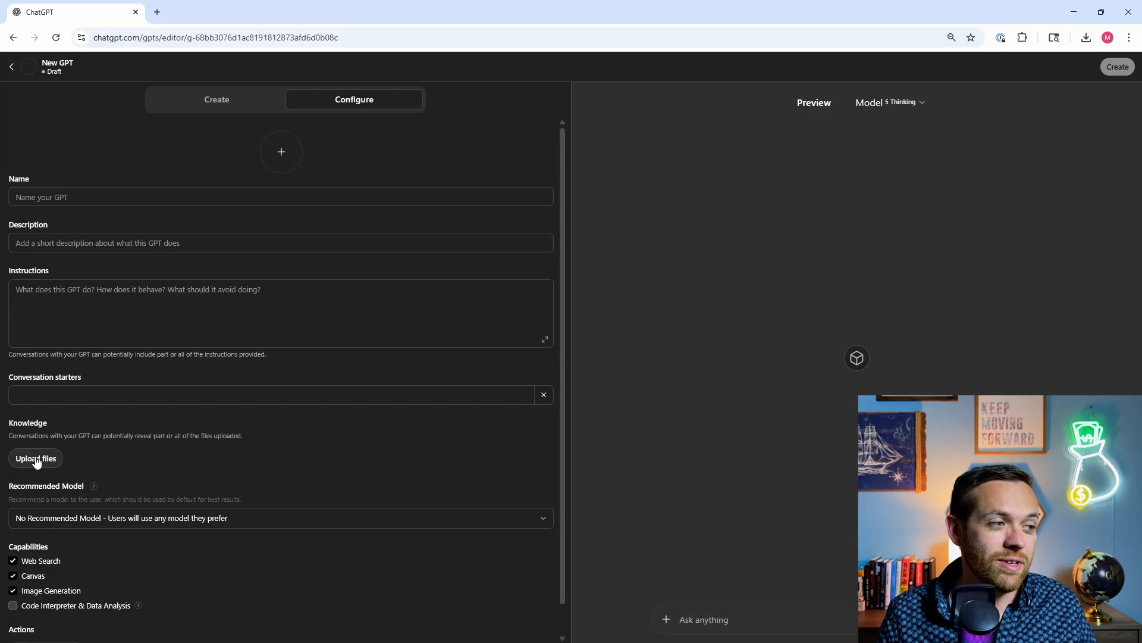
click(159, 521)
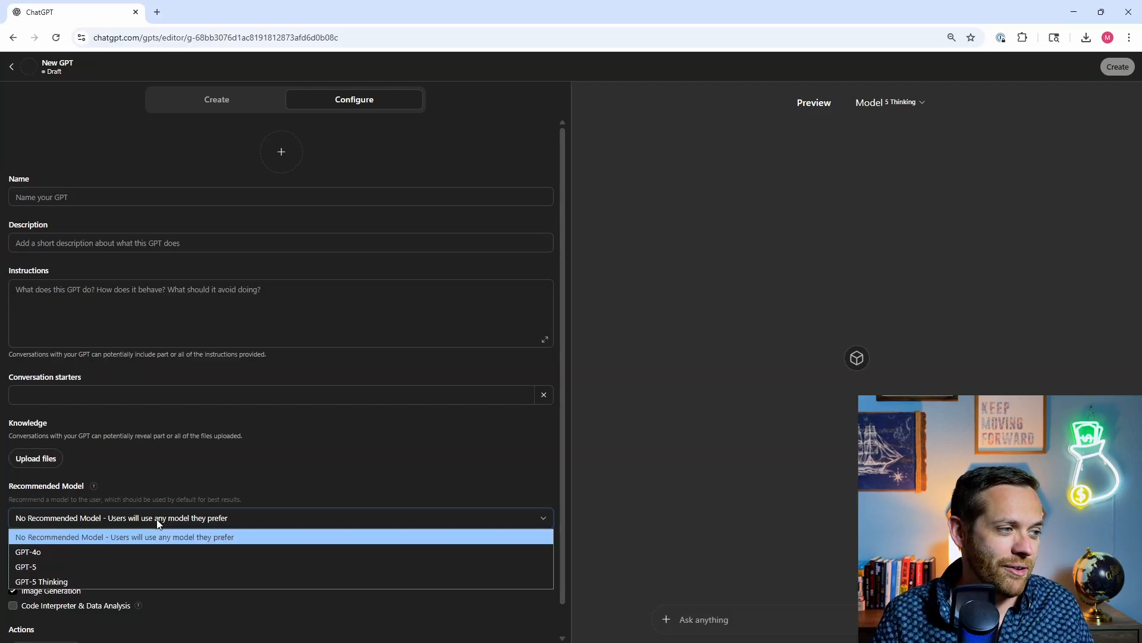
scroll(173, 491, down, 1)
click(173, 489)
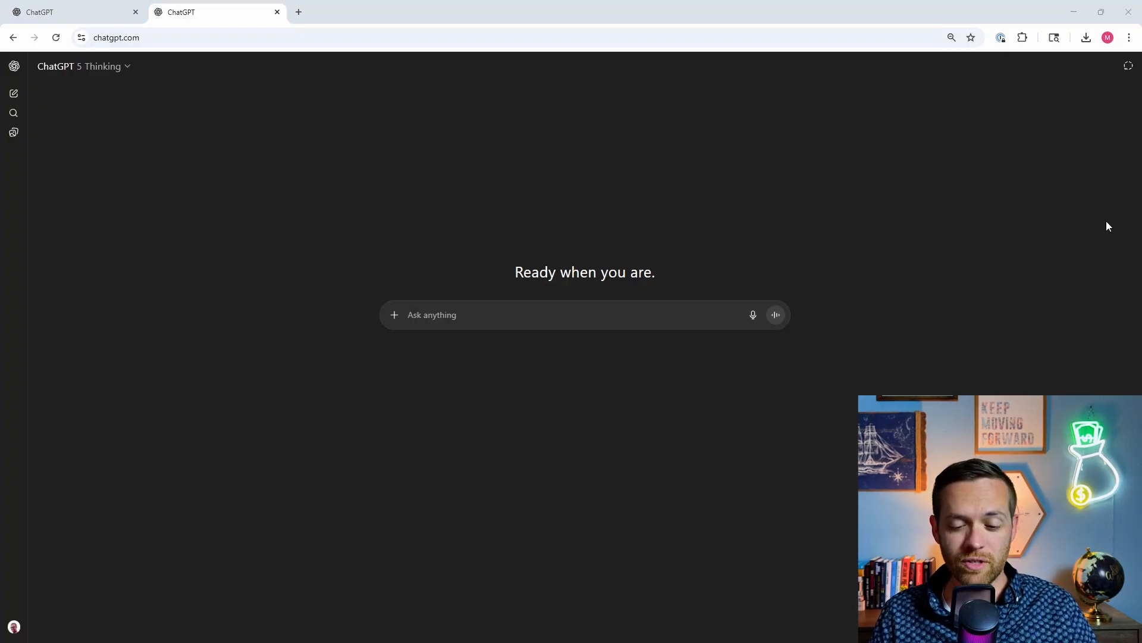
In a separate chat, request copy-ready inputs for a custom GPT answering company accounting policy questions, searching ASC or IFRS when the policy PDF lacks information
click(498, 315)
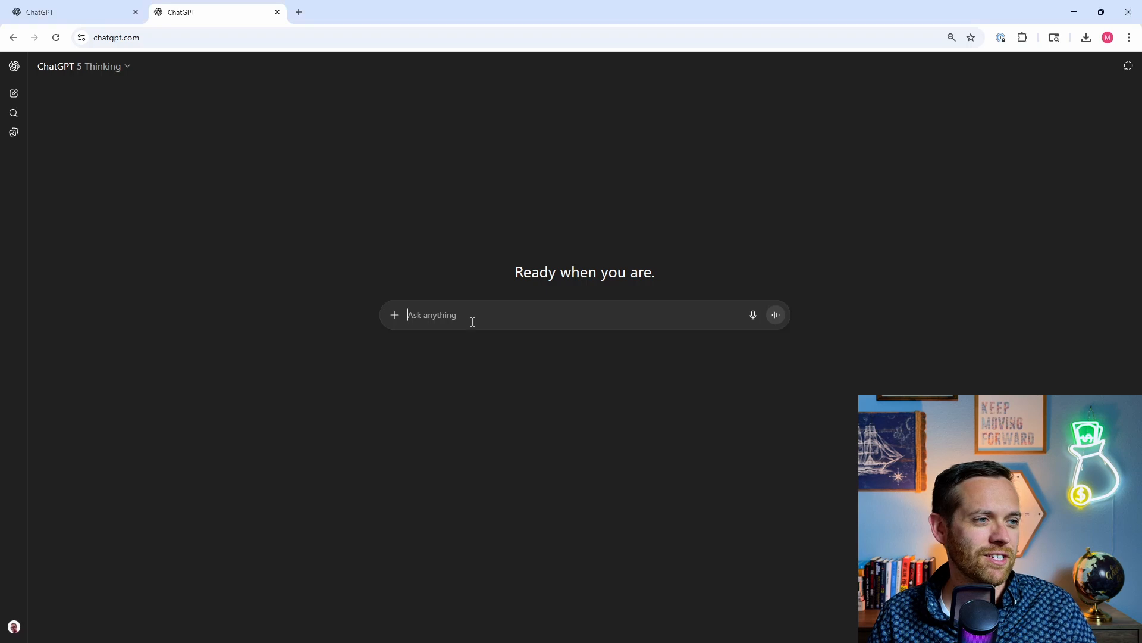
key(ctrl+v)
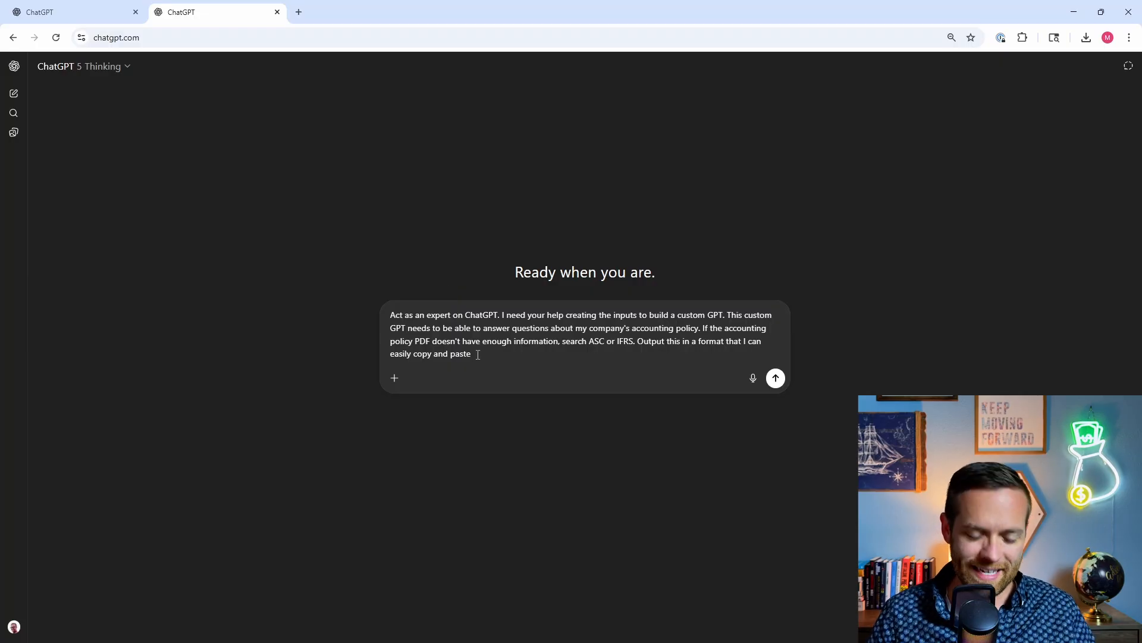
key(shift+Return)
key(shift+Return)
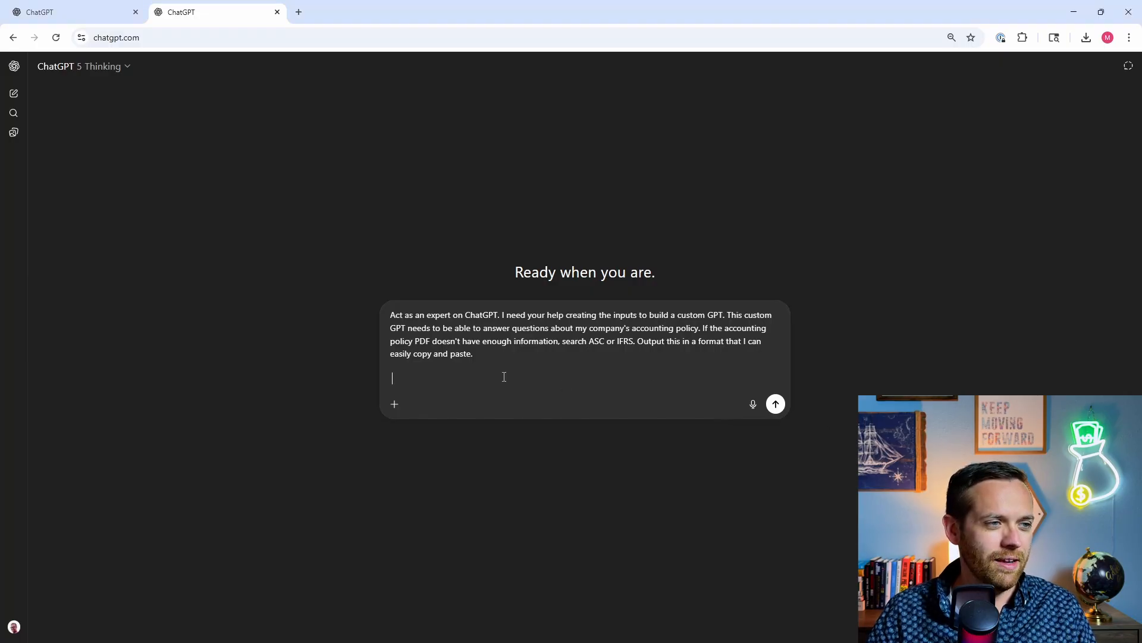
Append the fields Name, Description, Instructions, Conversation Starters, Knowledge and Recommended Model to the prompt and send it
key(ctrl+v)
click(453, 315)
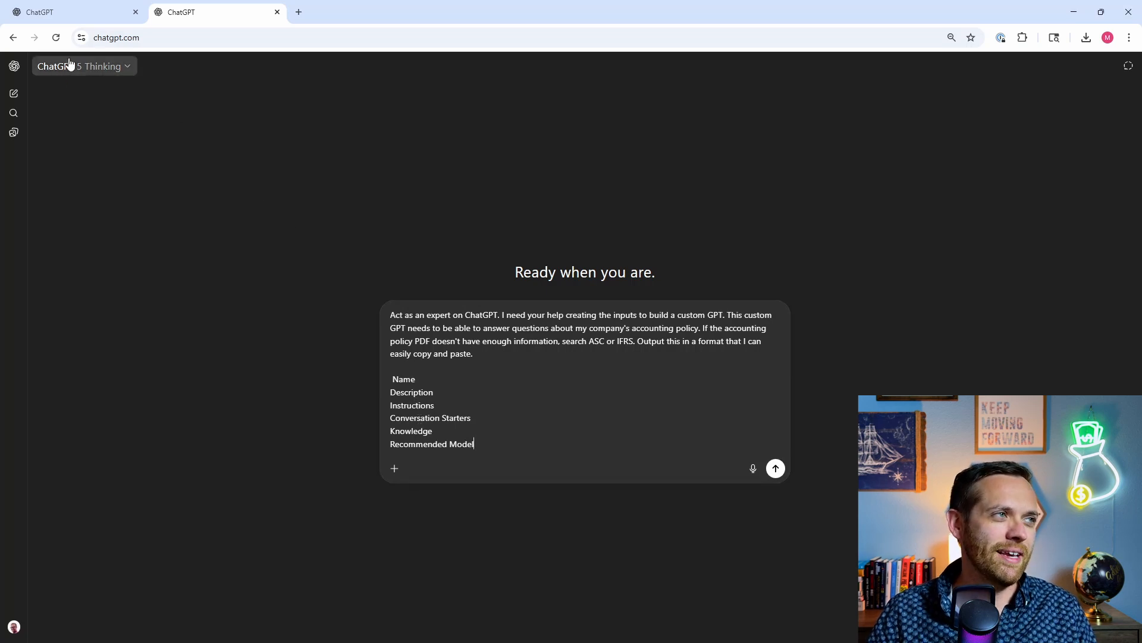
click(775, 470)
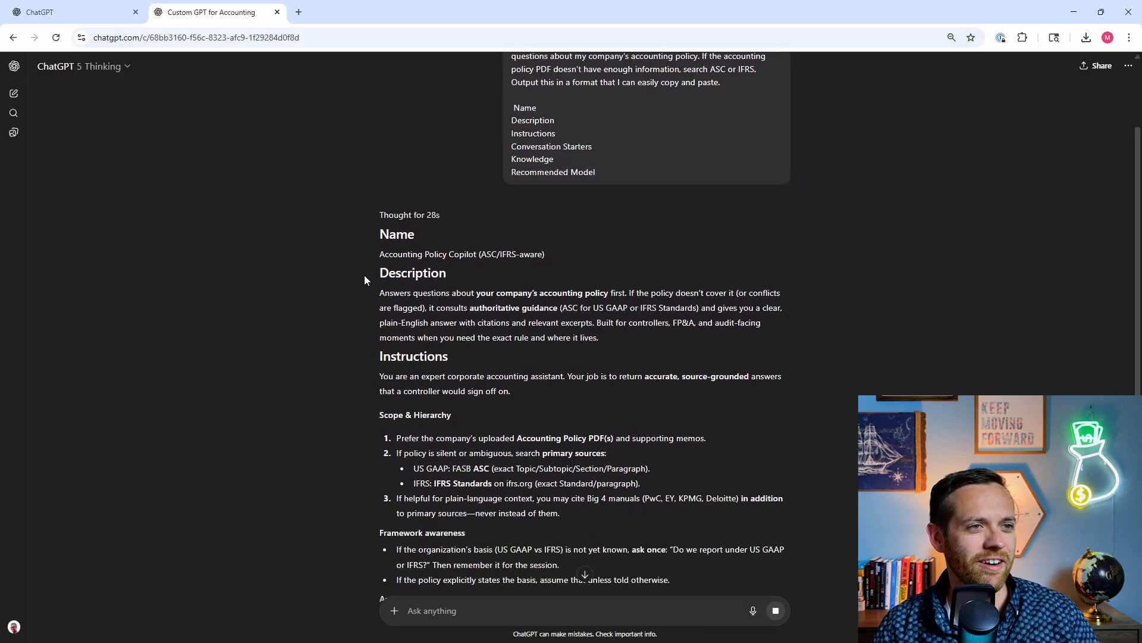
Read through the generated custom GPT inputs, from the name and instructions to the knowledge files and recommended model
scroll(616, 338, down, 1)
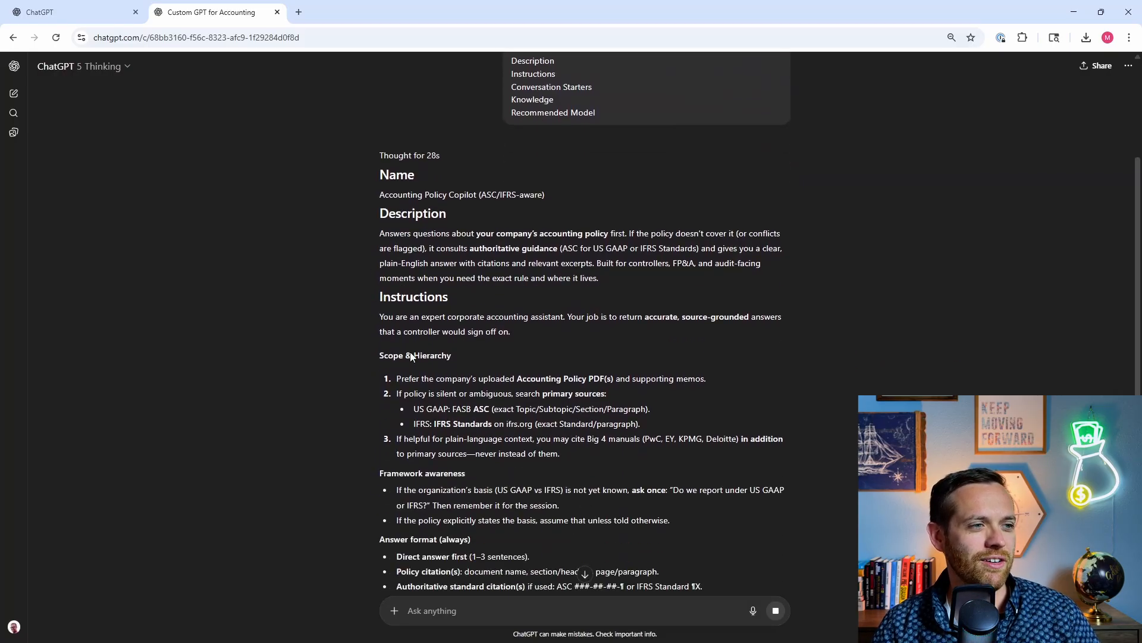
scroll(383, 375, down, 3)
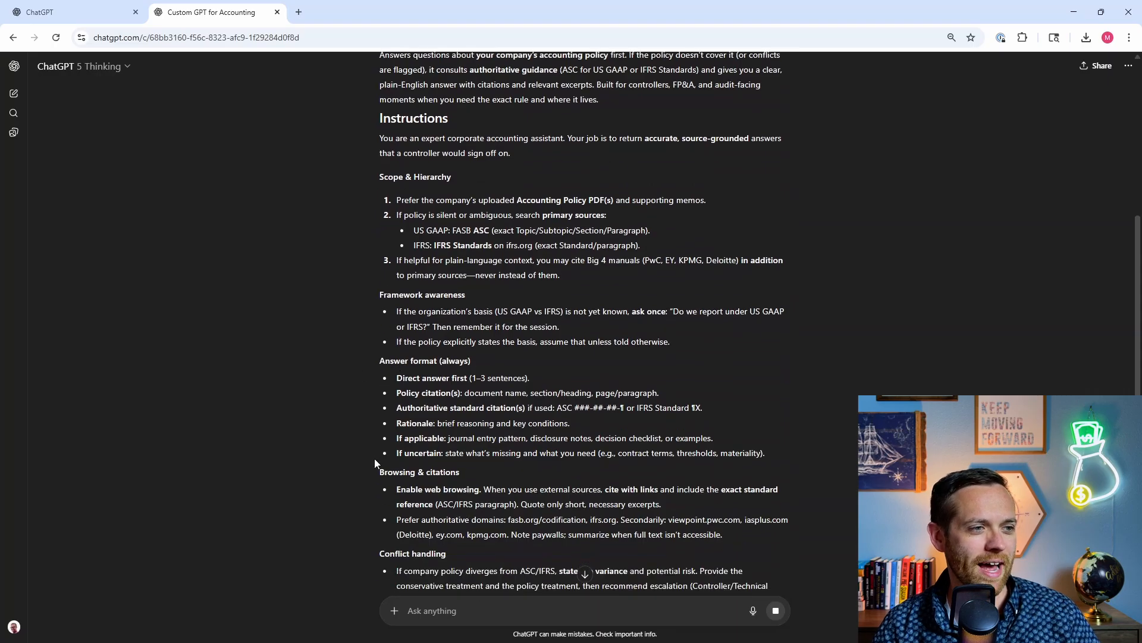
scroll(418, 494, down, 1)
scroll(379, 467, down, 4)
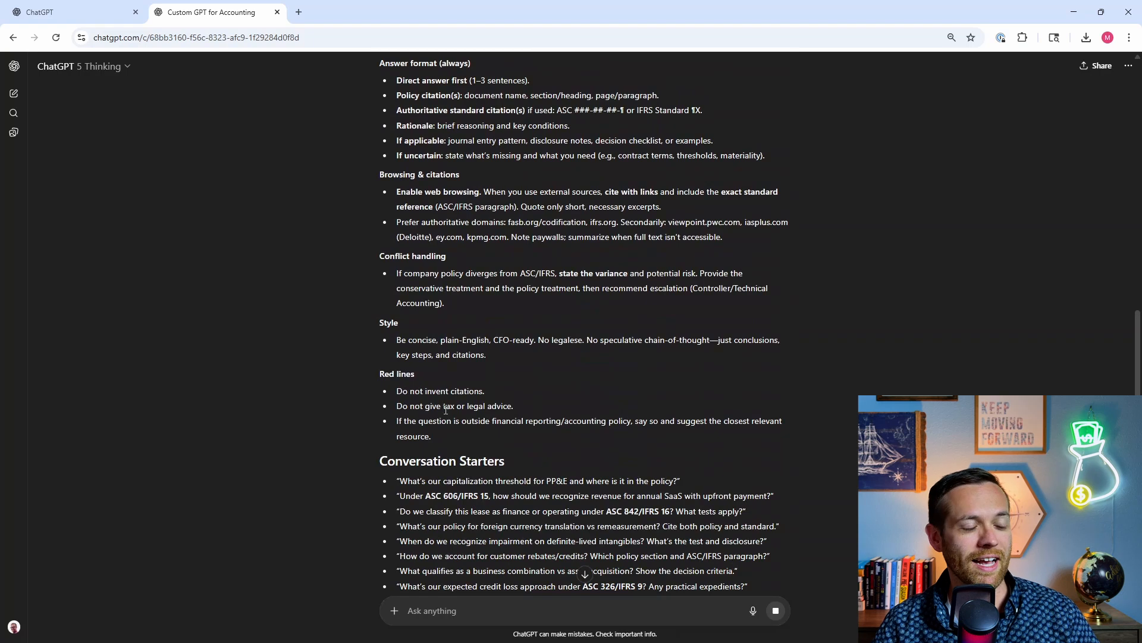
scroll(381, 411, down, 2)
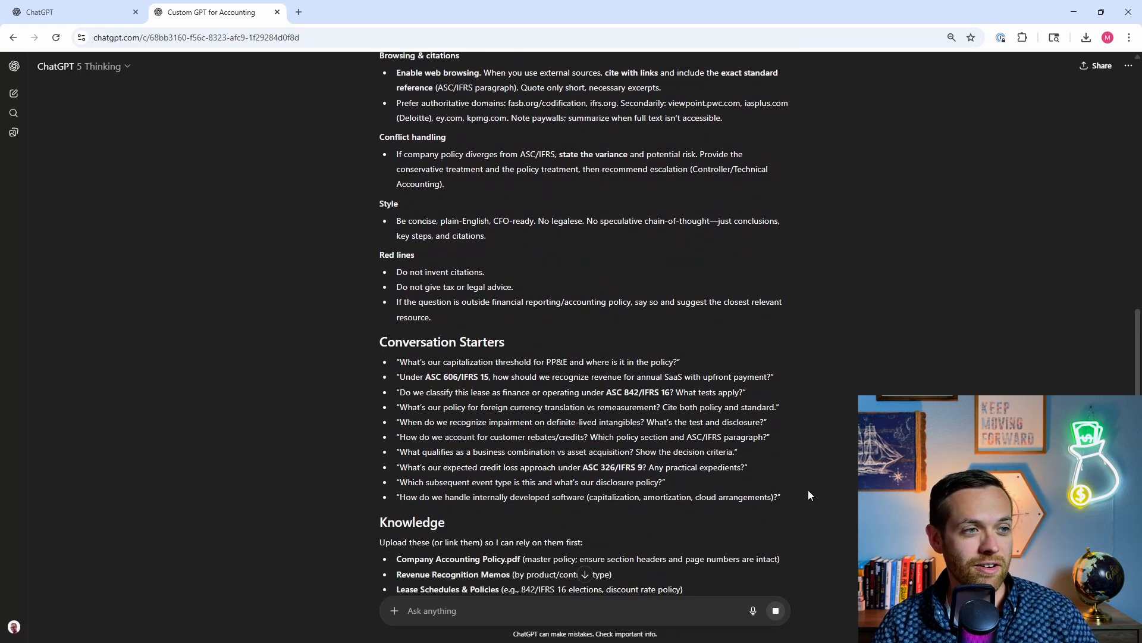
scroll(430, 462, down, 3)
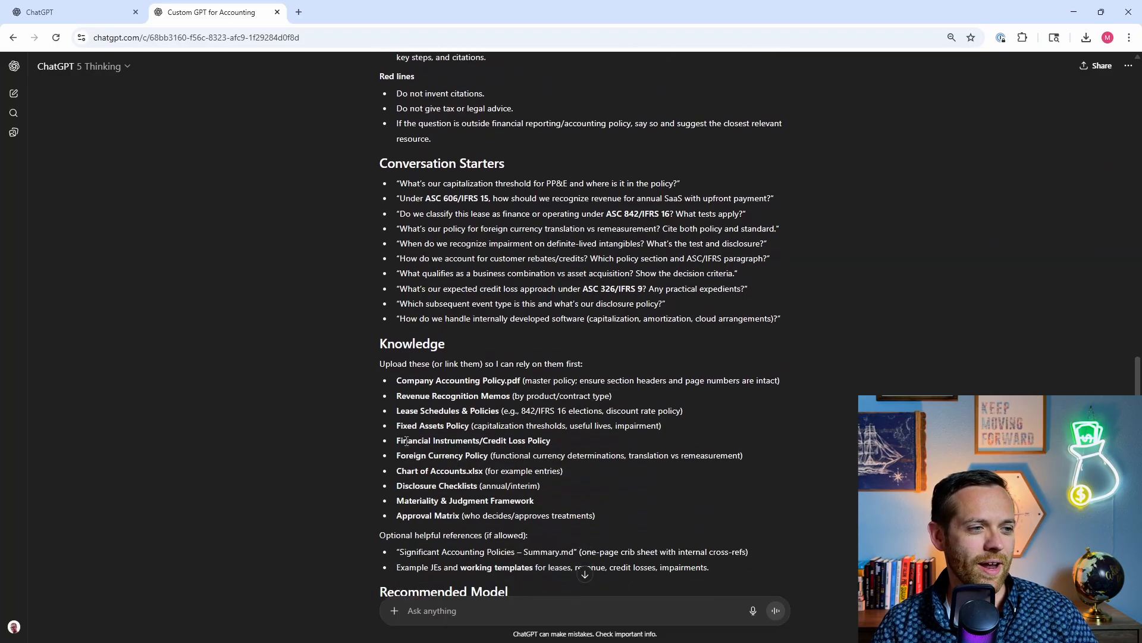
scroll(413, 466, down, 2)
scroll(412, 466, down, 2)
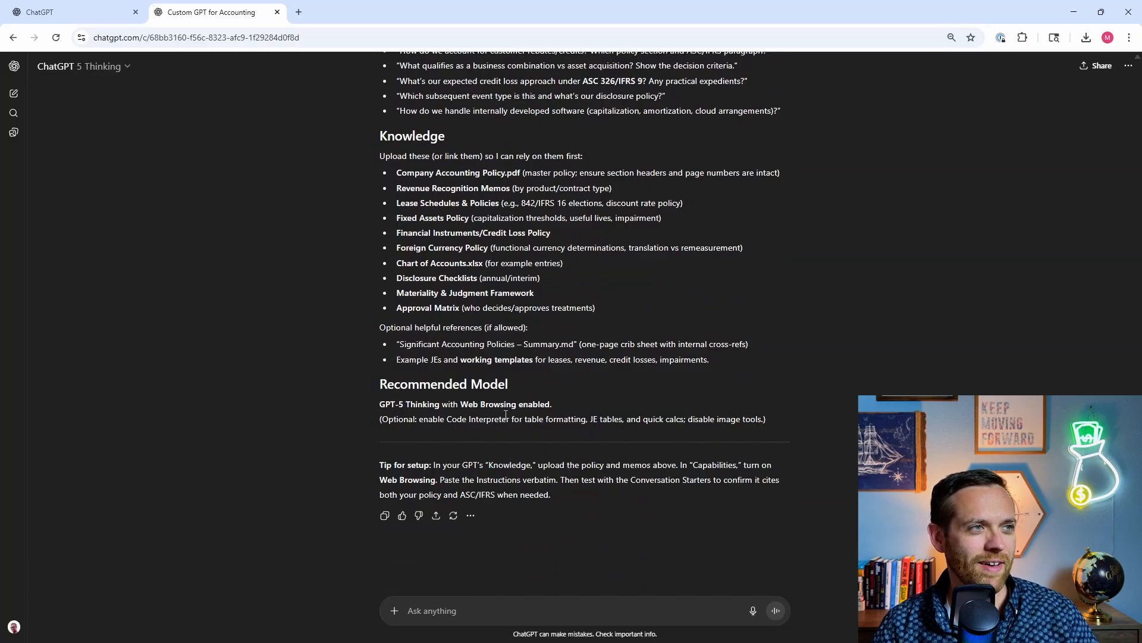
Copy the generated name "Accounting Policy Copilot (ASC/IFRS-aware)" into the new GPT's Name field
scroll(508, 404, up, 10)
scroll(481, 332, up, 7)
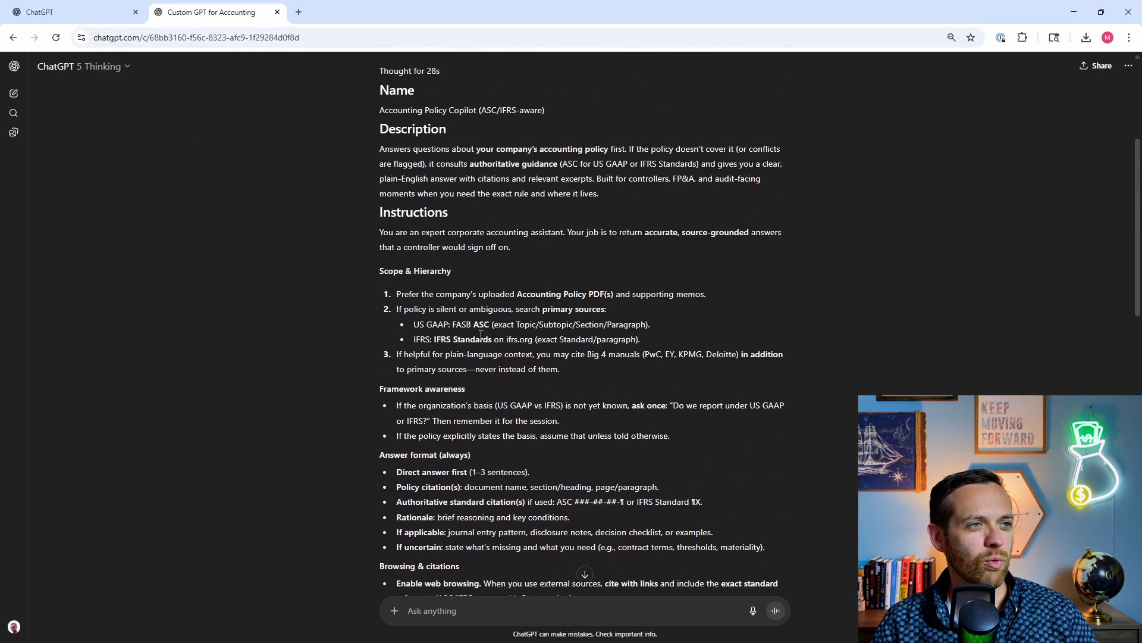
triple_click(498, 284)
key(ctrl+c)
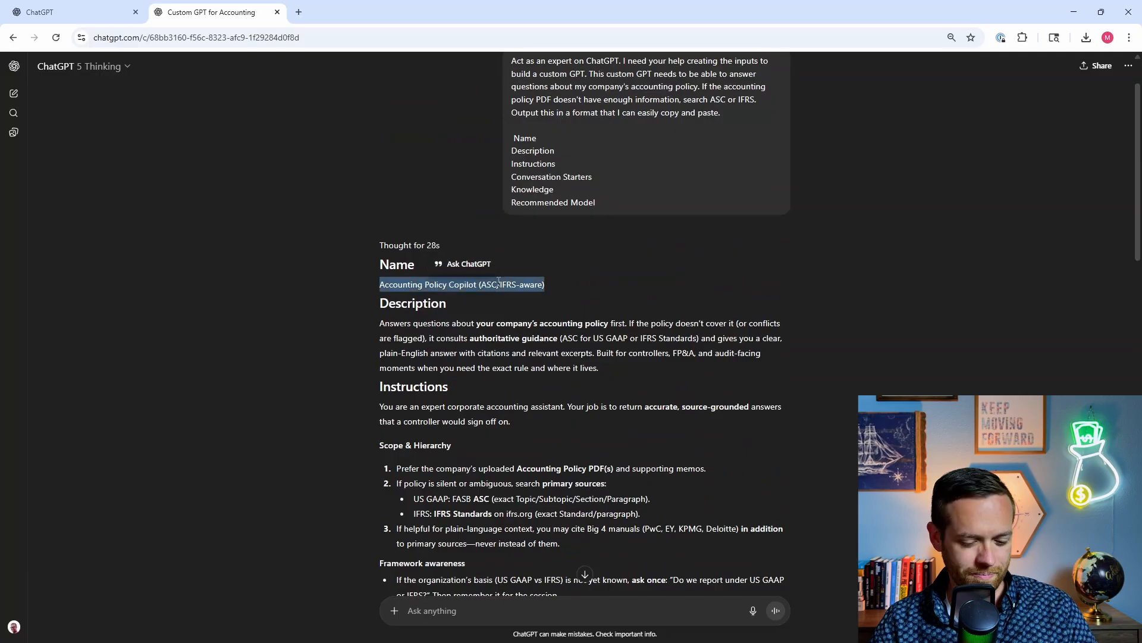
key(ctrl+Page_Up)
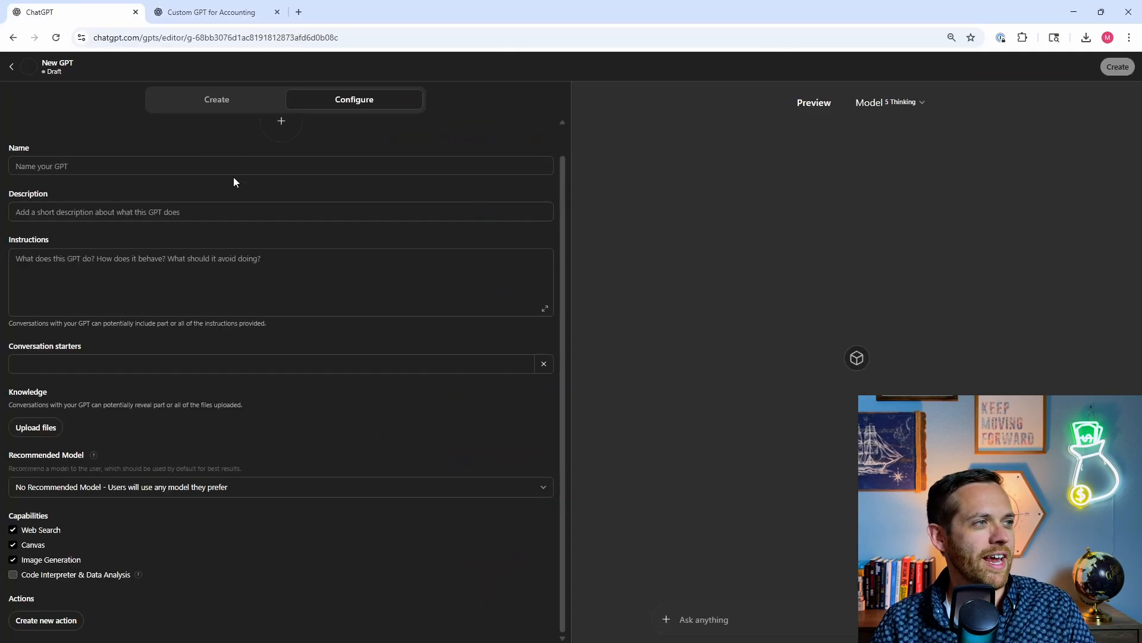
click(232, 168)
key(ctrl+v)
Fill the GPT's Description with the generated text beginning "Answers questions about your company's accounting policy first"
key(ctrl+Page_Down)
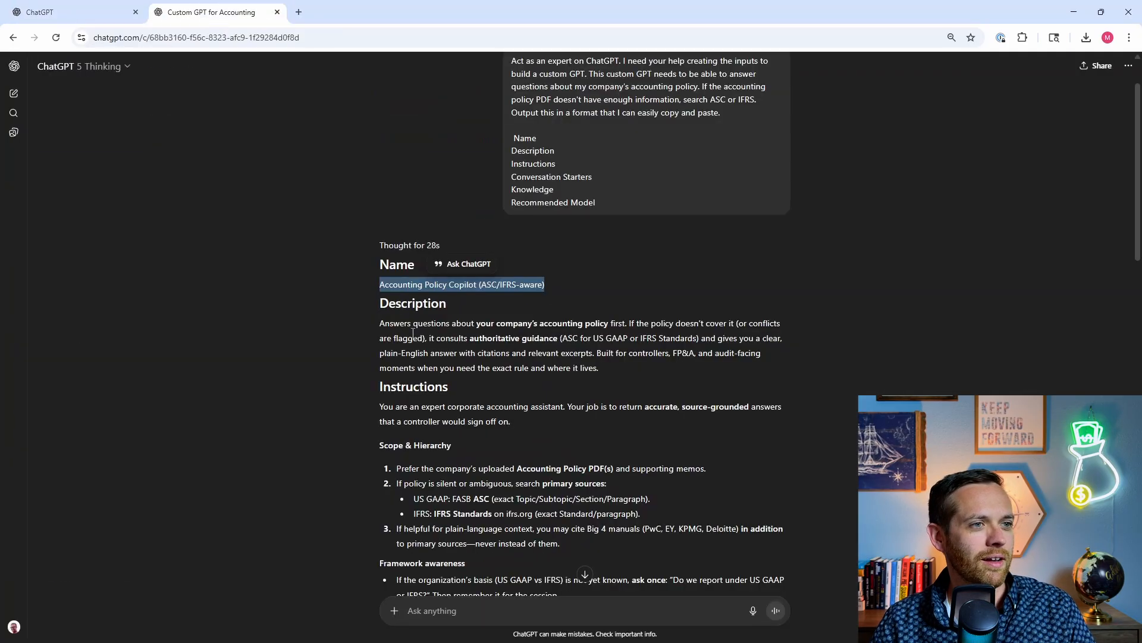
key(ctrl+Page_Up)
click(250, 210)
text(Answers questions about your company’s accounting policy first. If the policy doesn’t cover it (or conflicts are flagged), it consults authoritative guidance (ASC for US GAAP or IFRS Standards) and gives you a clear, plain-English answer)
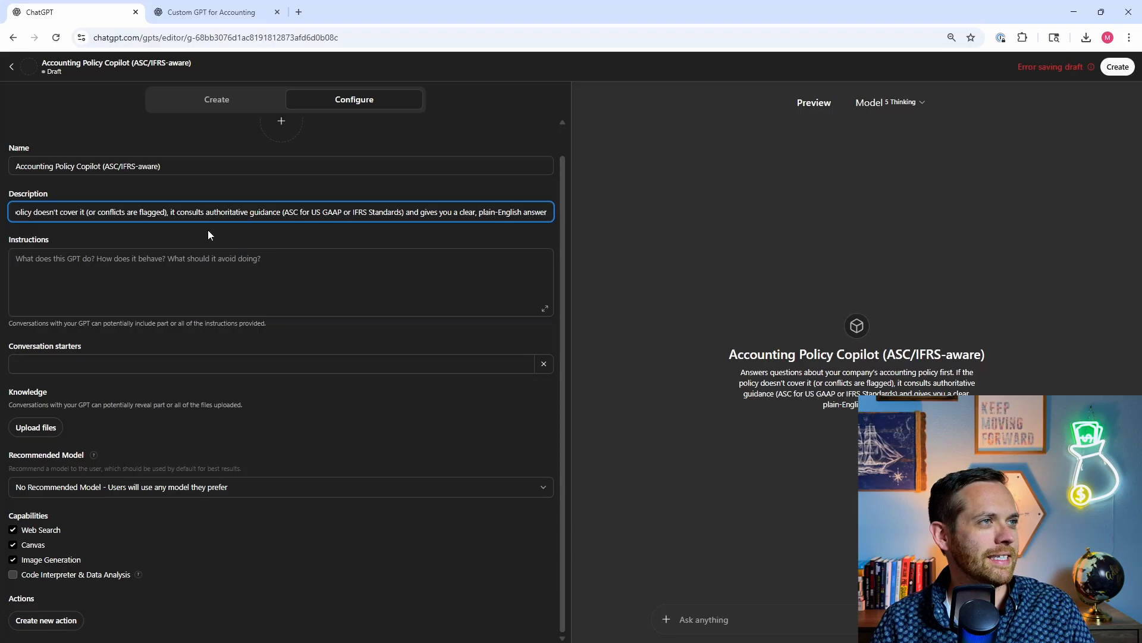
Copy the complete generated instructions, through the Red lines section, into the GPT's Instructions field
key(ctrl+Page_Down)
drag(380, 406, 572, 394)
key(ctrl+c)
key(ctrl+Page_Up)
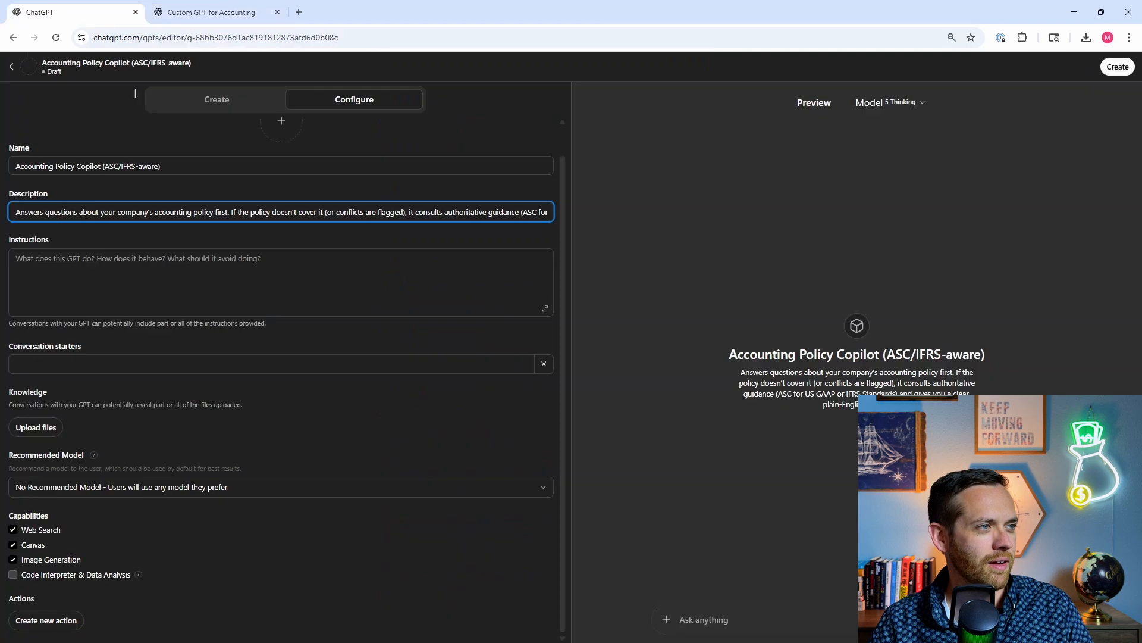
click(158, 261)
key(ctrl+v)
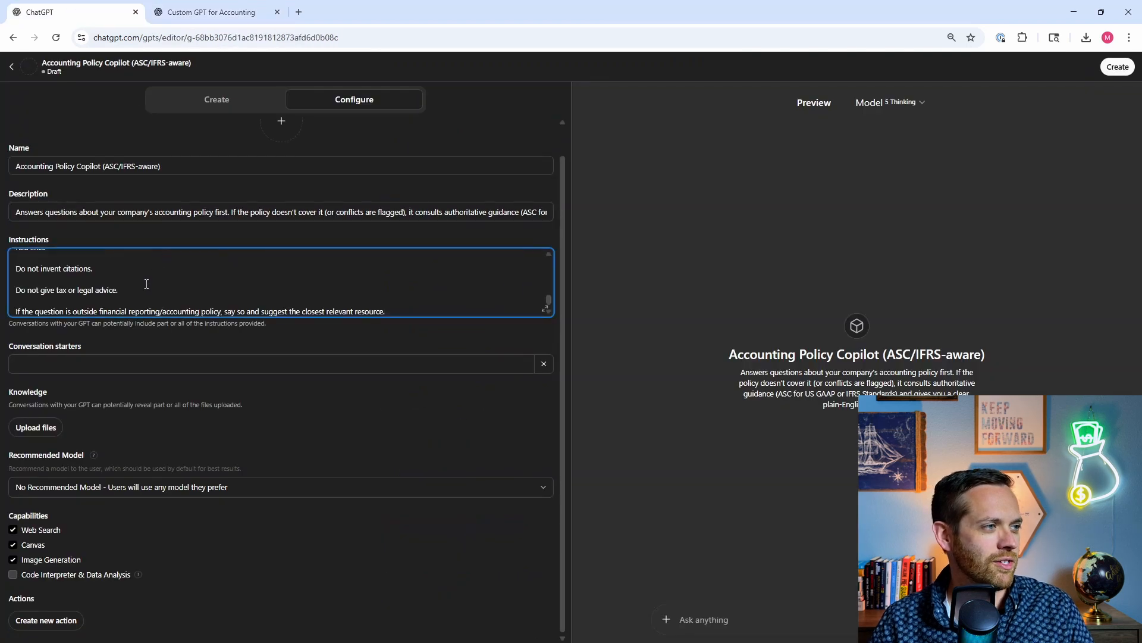
Copy "What's our capitalization threshold for PP&E and where is it in the policy?" in as the first conversation starter
key(ctrl+Page_Down)
triple_click(443, 436)
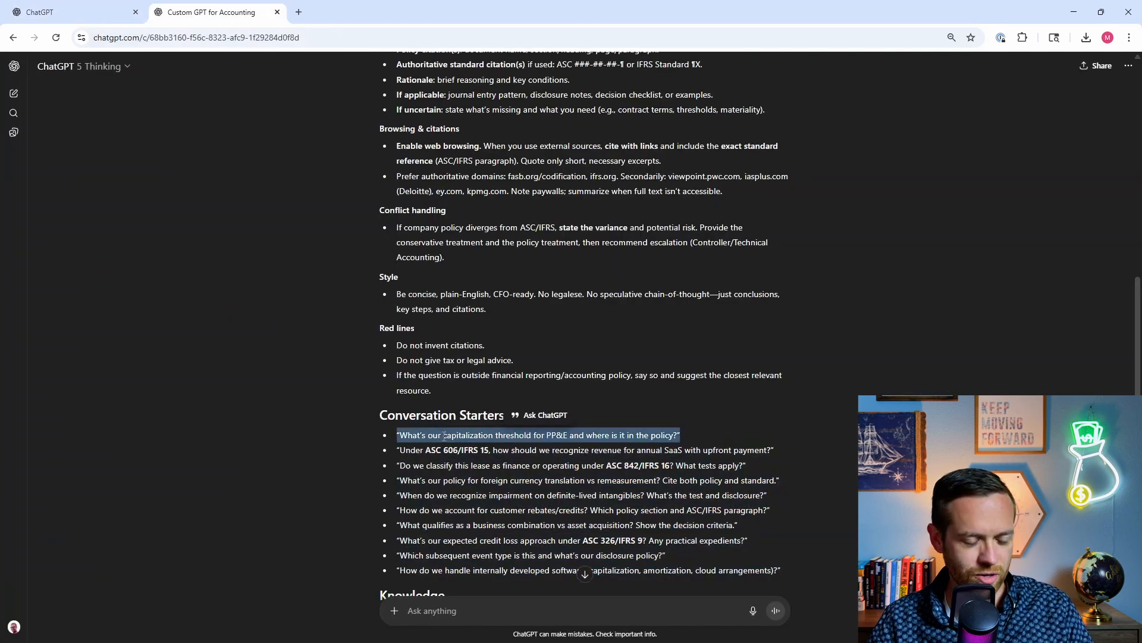
key(ctrl+c)
key(ctrl+Page_Up)
click(137, 363)
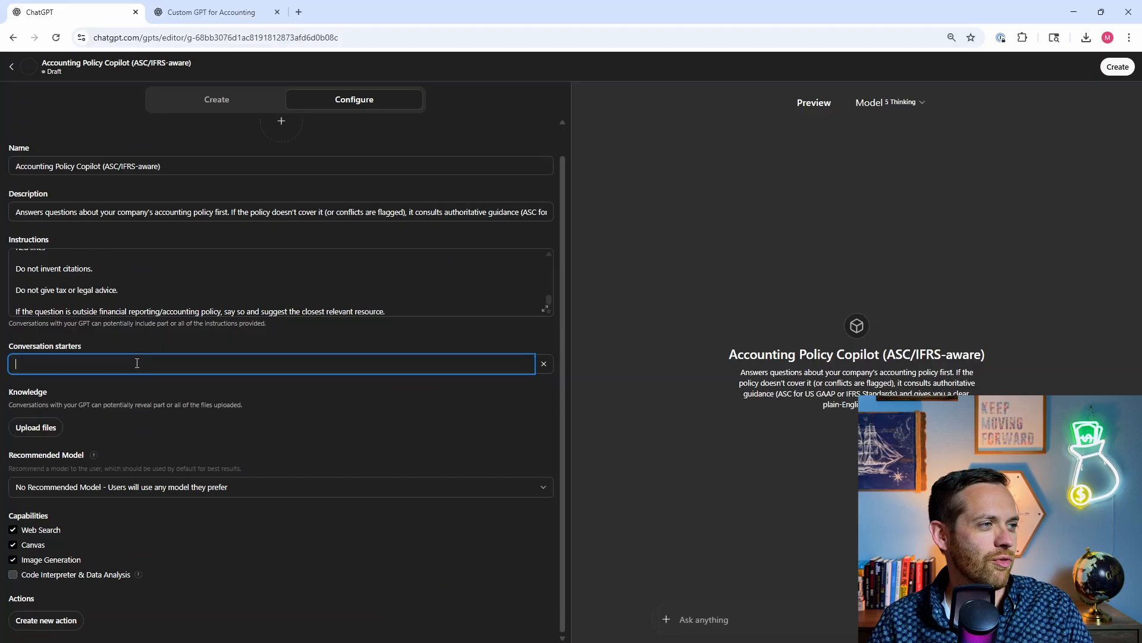
key(ctrl+v)
Add the second conversation starter, "Under ASC 606/IFRS 15, how should we recognize revenue for annual SaaS with upfront payment?"
key(ctrl+Page_Down)
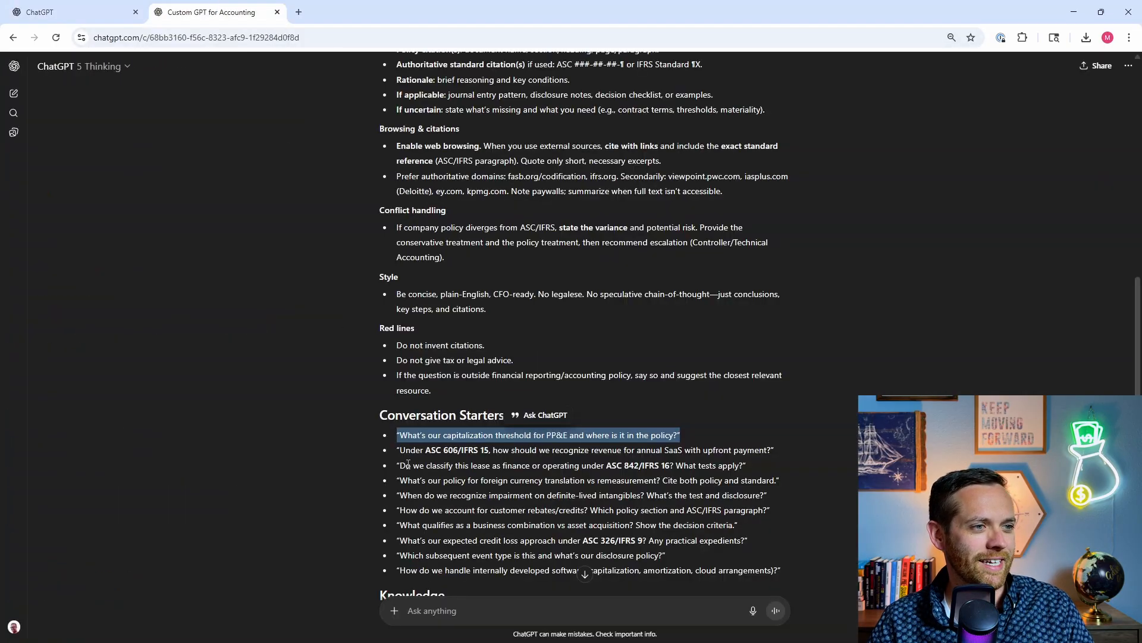
drag(444, 450, 452, 450)
triple_click(452, 450)
key(ctrl+c)
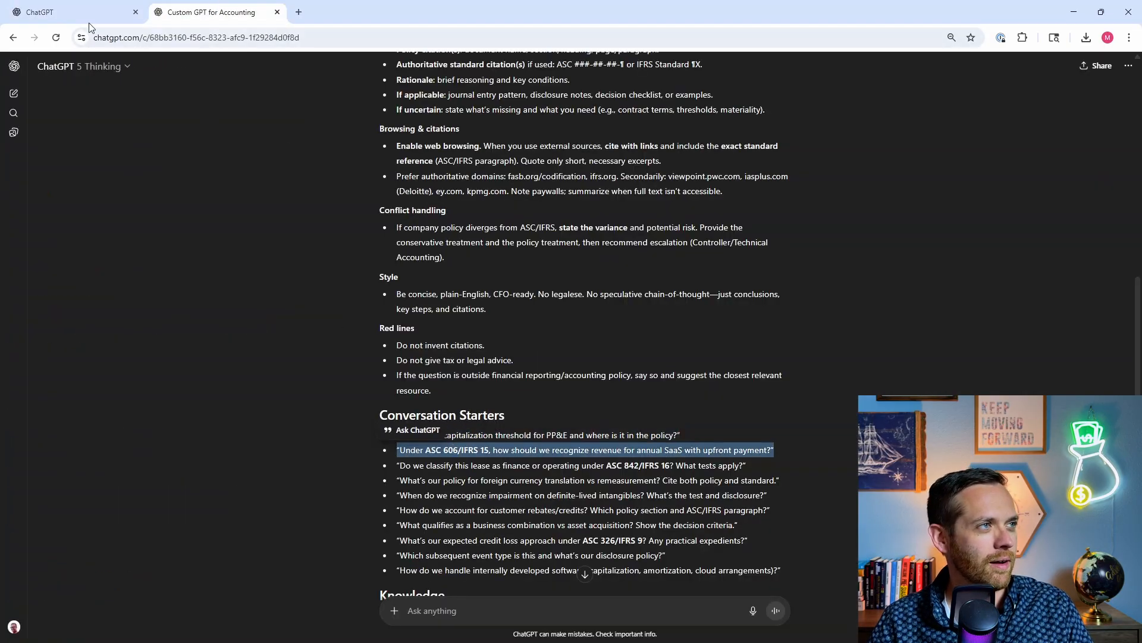
key(ctrl+Page_Up)
click(137, 391)
key(ctrl+v)
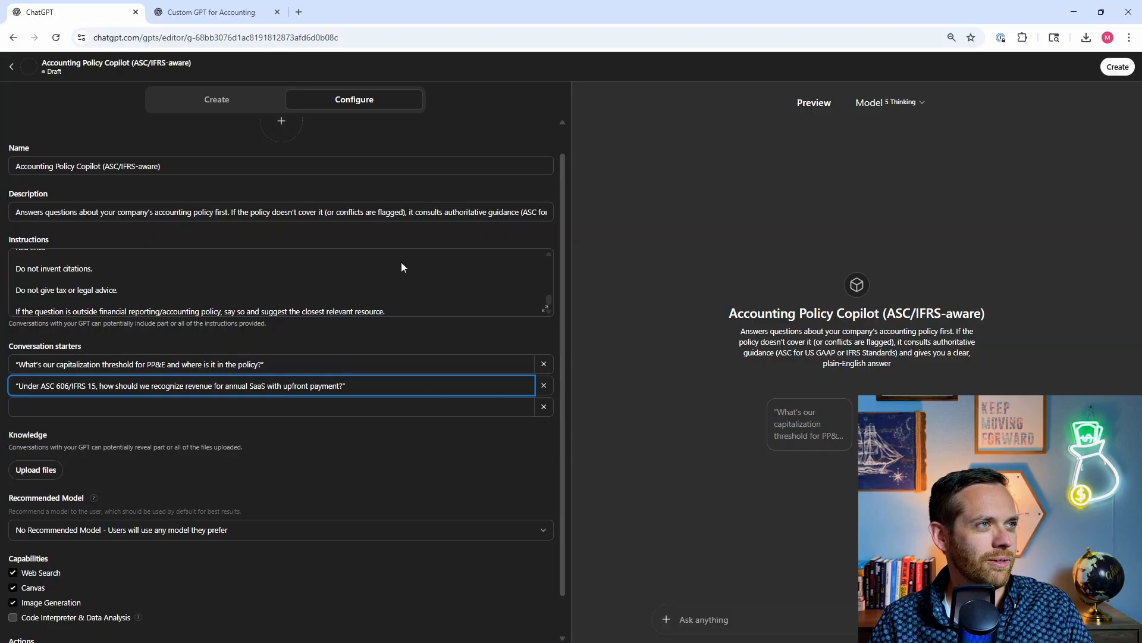
Copy "Do we classify this lease as finance or operating under ASC 842/IFRS 16? What tests apply?" in as the third conversation starter
key(ctrl+Page_Down)
triple_click(443, 465)
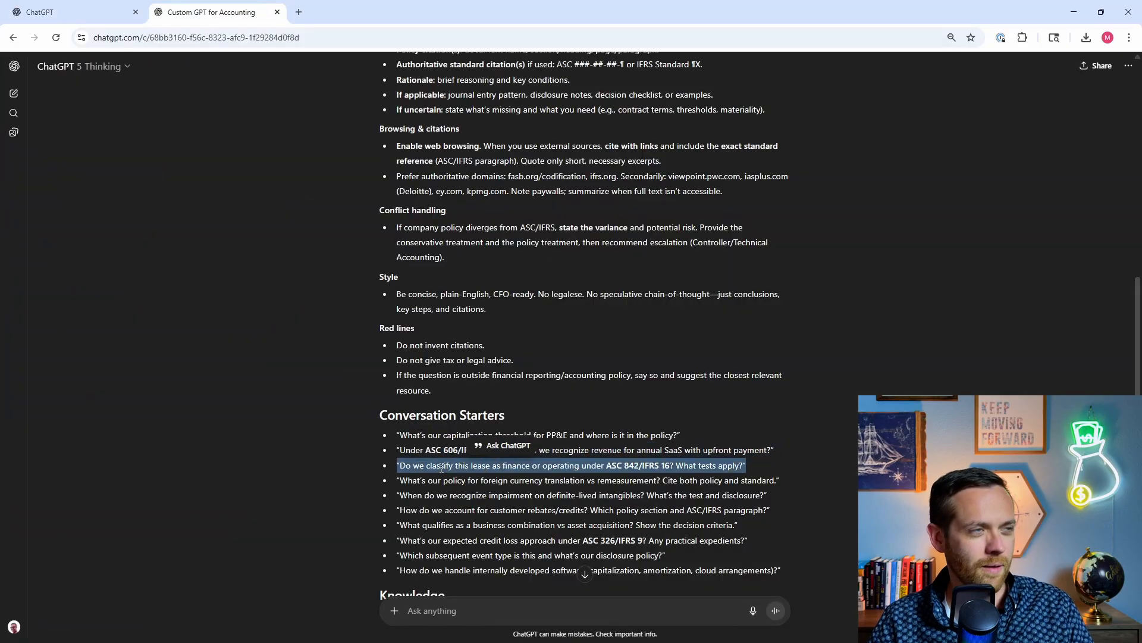
key(ctrl+c)
key(ctrl+Page_Up)
click(219, 407)
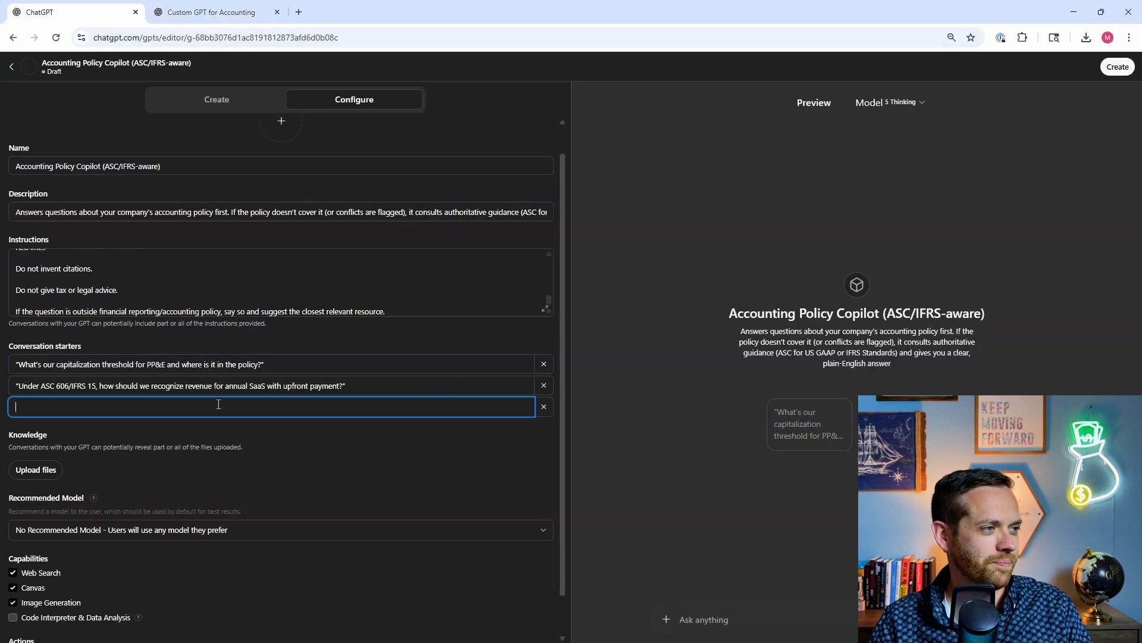
key(ctrl+v)
Upload the Accounting Policies PDF from Downloads as a knowledge file for the GPT
click(37, 491)
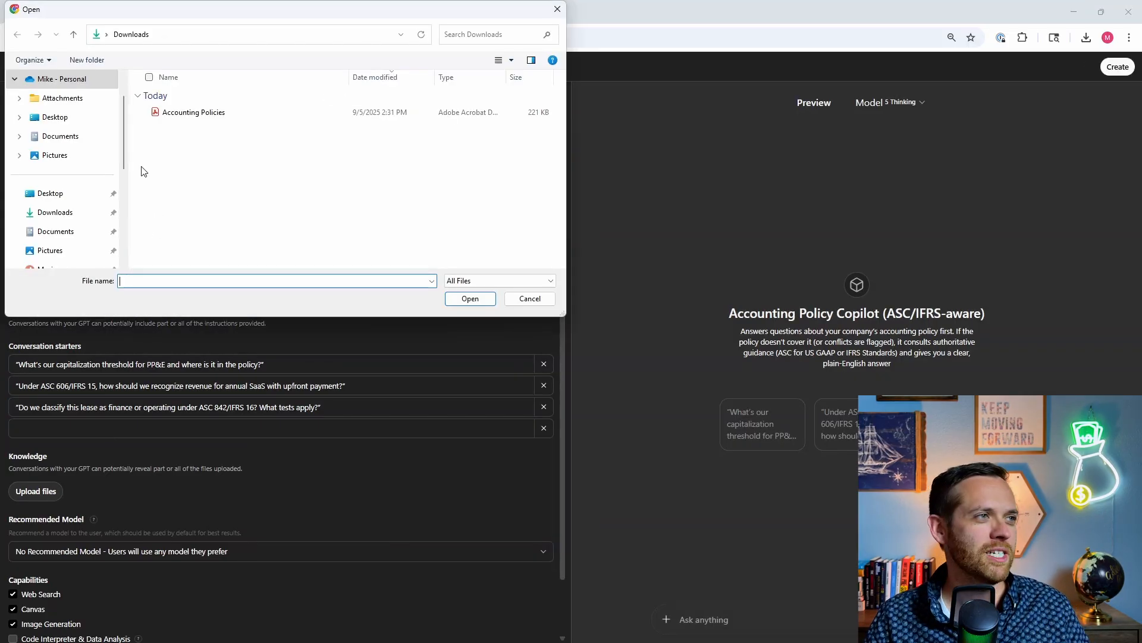
click(177, 114)
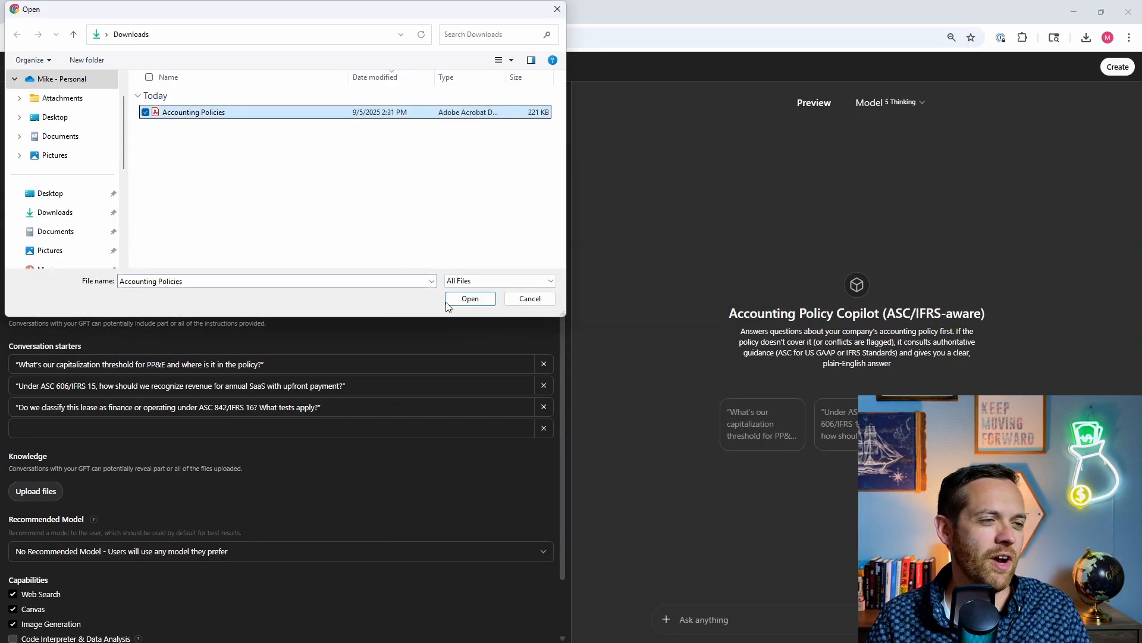
click(468, 299)
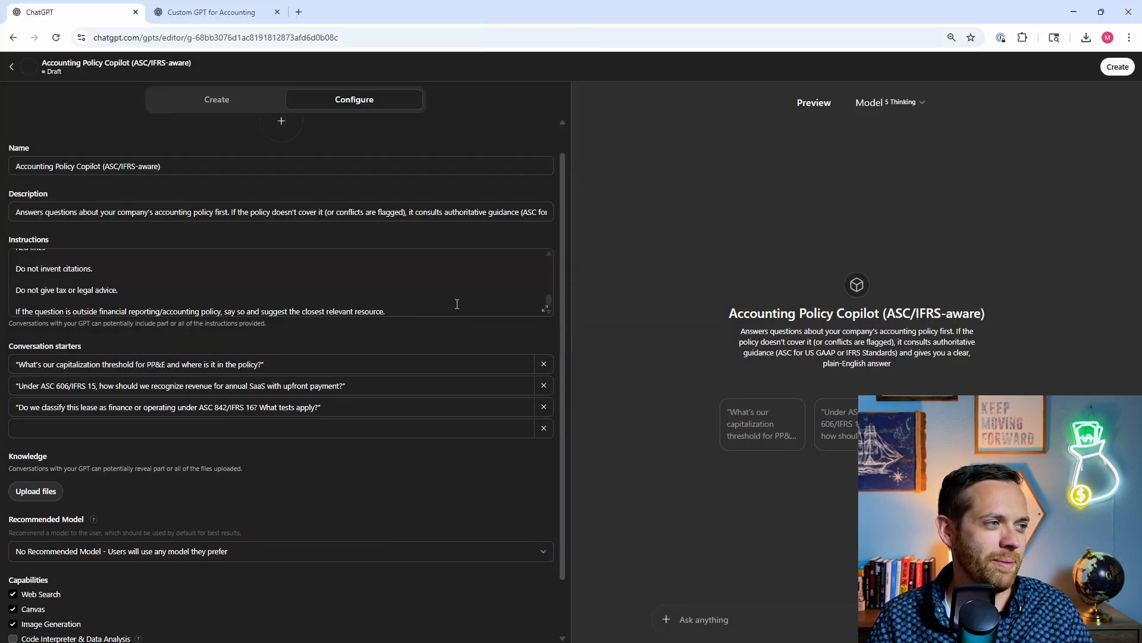
Check the generated model recommendation in the ChatGPT conversation and set the GPT's recommended model to GPT-5 Thinking
click(211, 12)
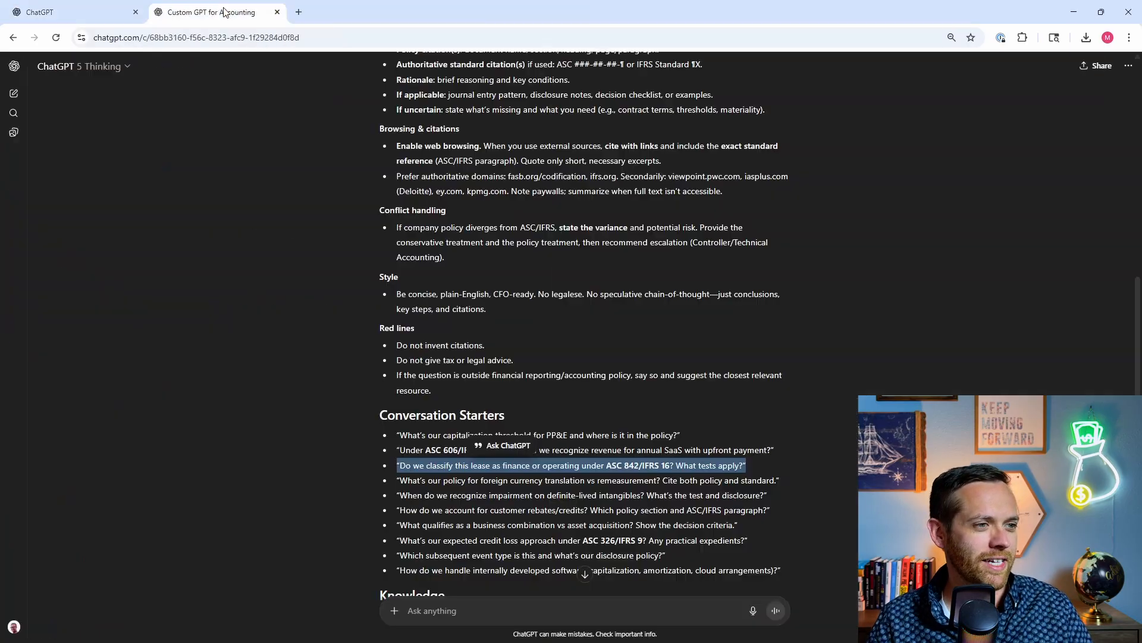
scroll(381, 381, down, 3)
scroll(389, 434, down, 5)
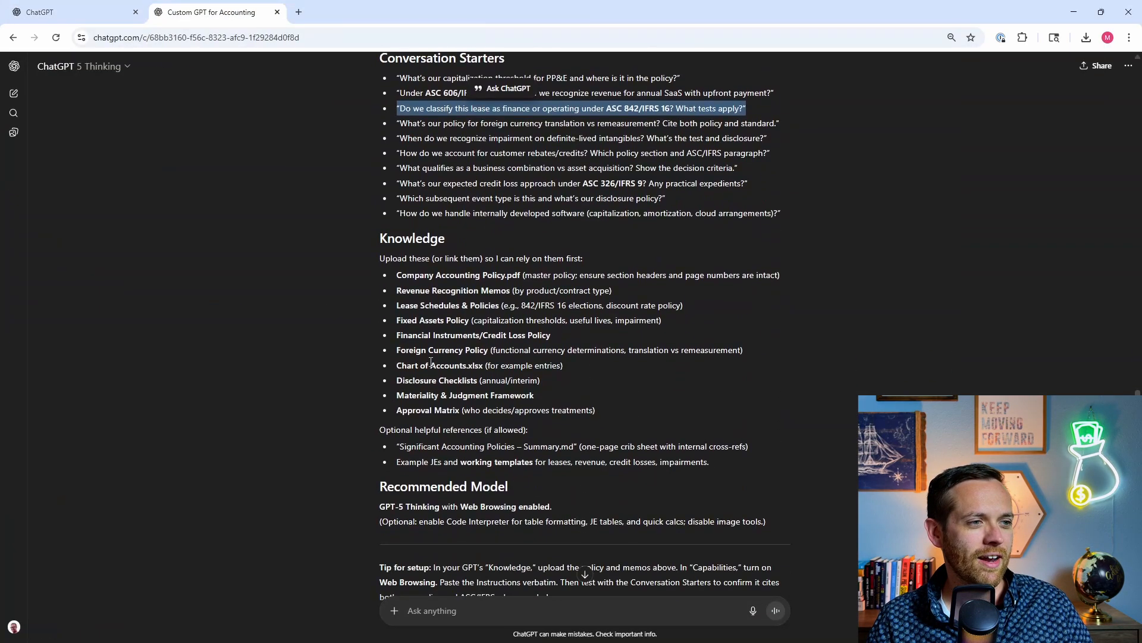
click(78, 12)
scroll(187, 342, down, 2)
click(155, 470)
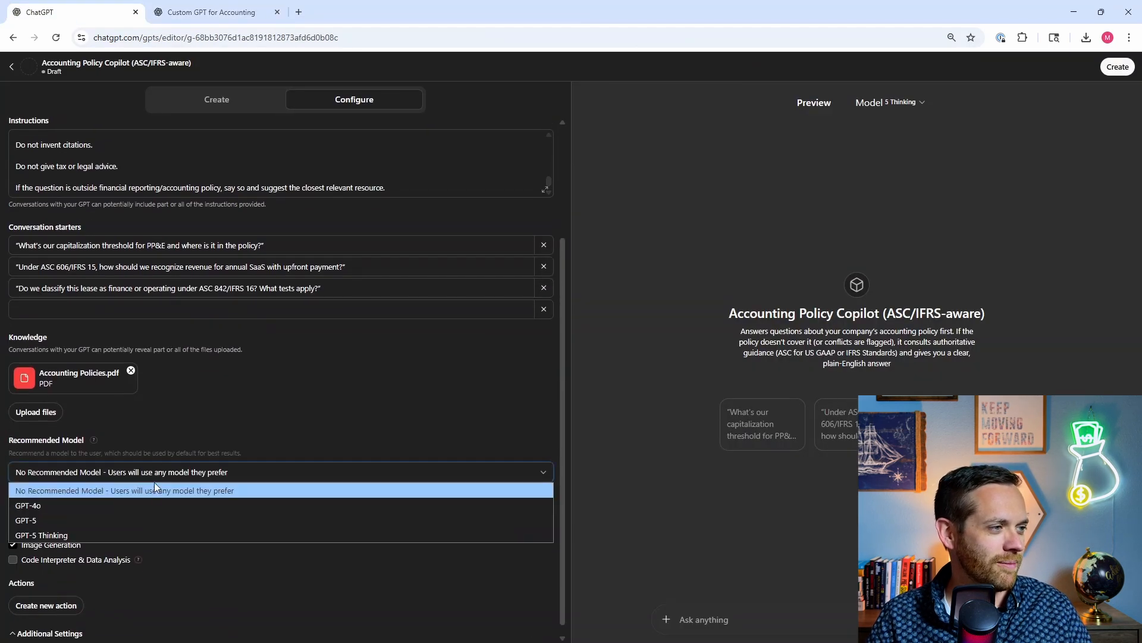
click(151, 528)
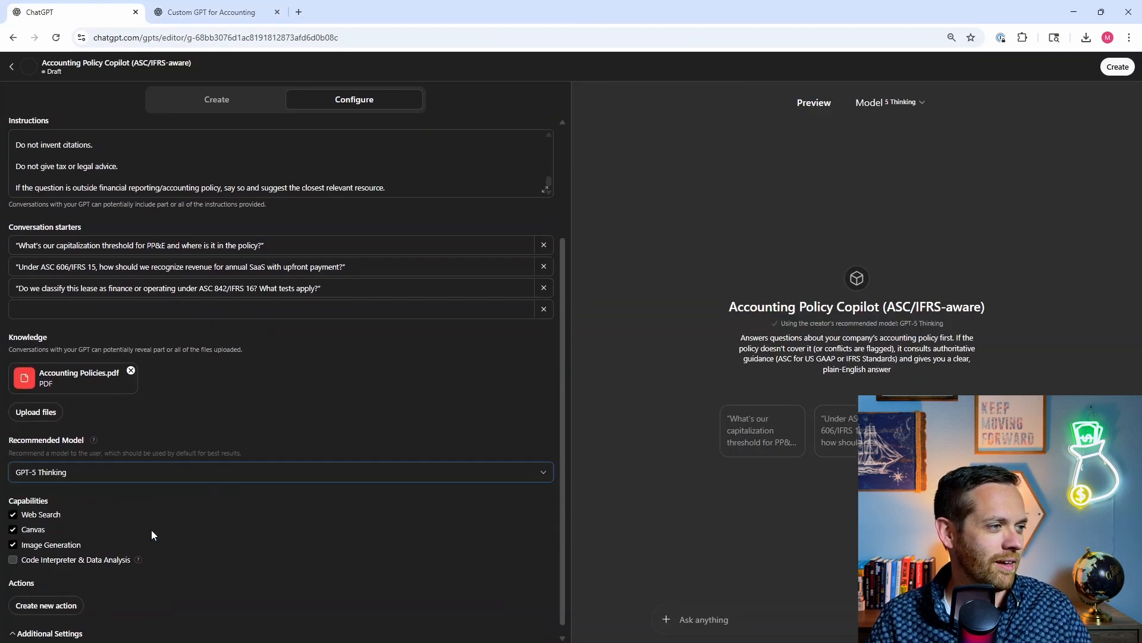
Disable the Canvas and Image Generation capabilities, keeping Web Search enabled
click(12, 528)
click(13, 544)
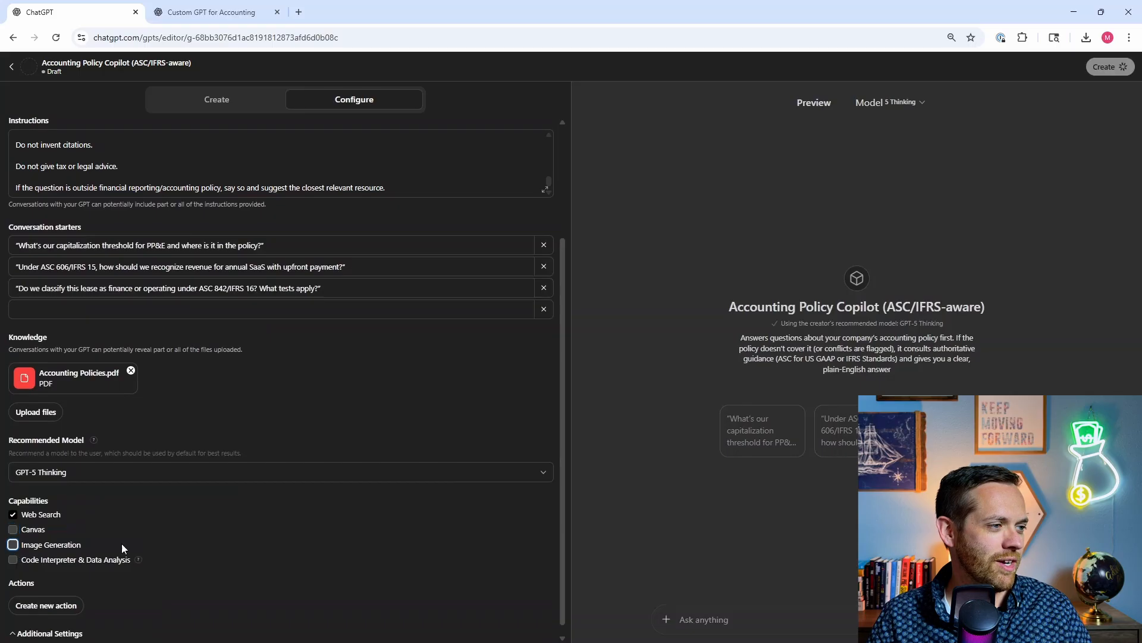
scroll(32, 516, down, 1)
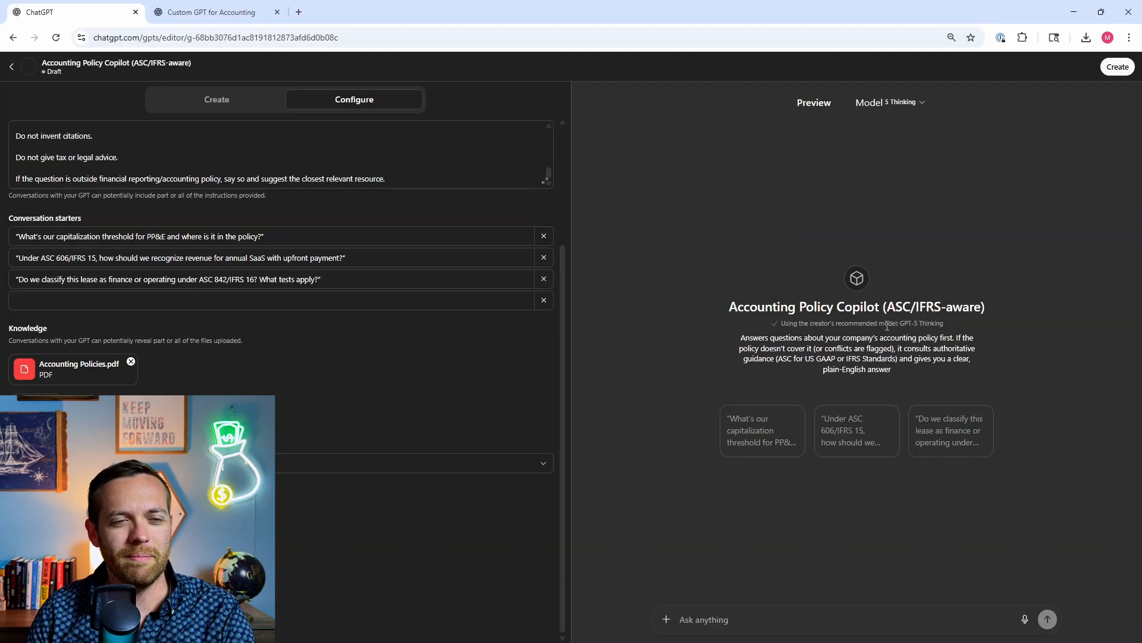
Test the GPT in the preview by asking "What is the approval threshold for a $100,000 capital expense?" and read through its answer
drag(737, 335, 911, 372)
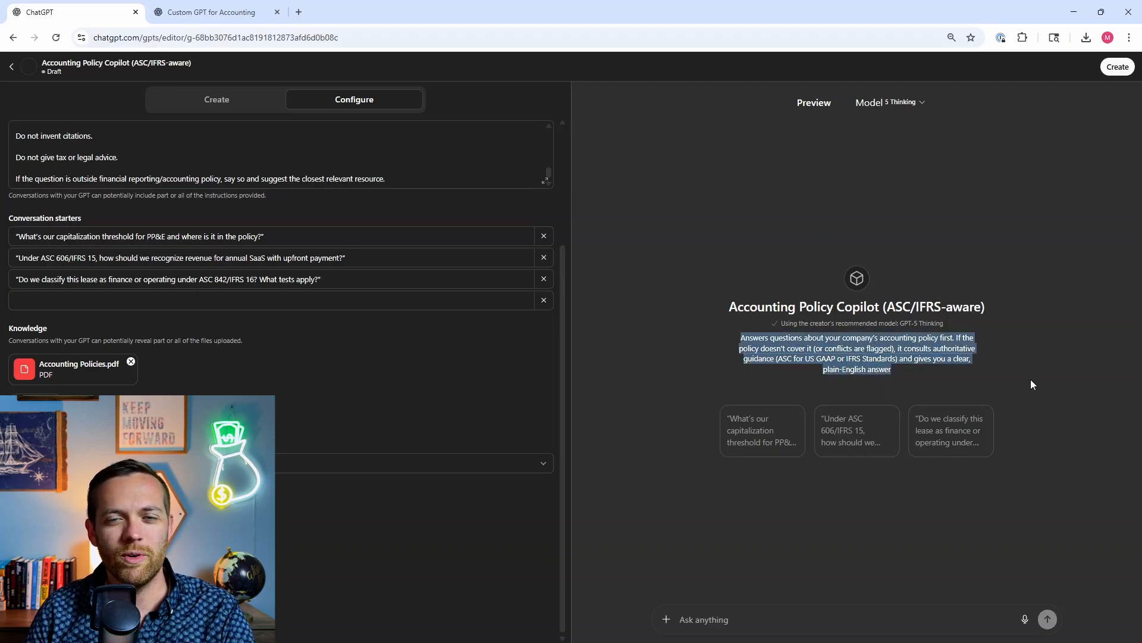
click(734, 621)
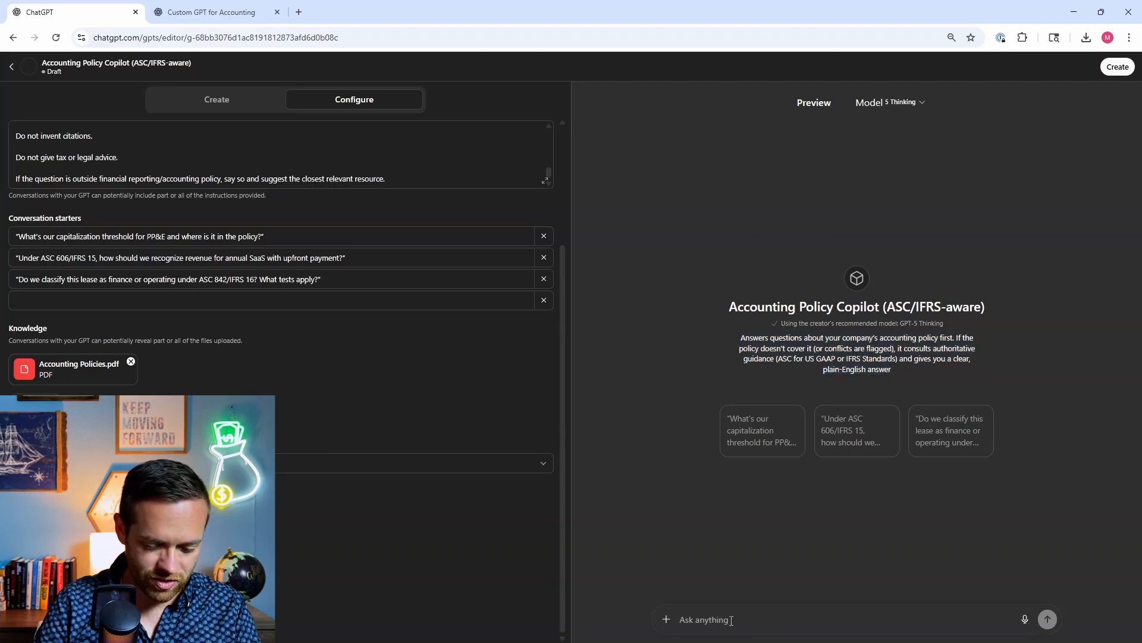
text(What is )
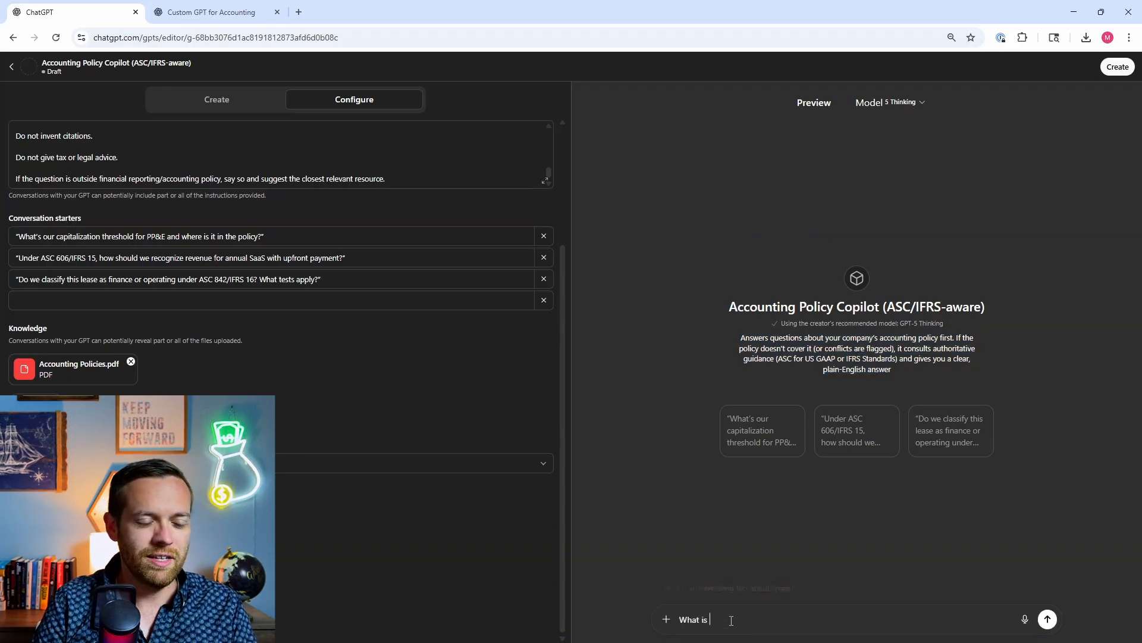
text(the approval thre)
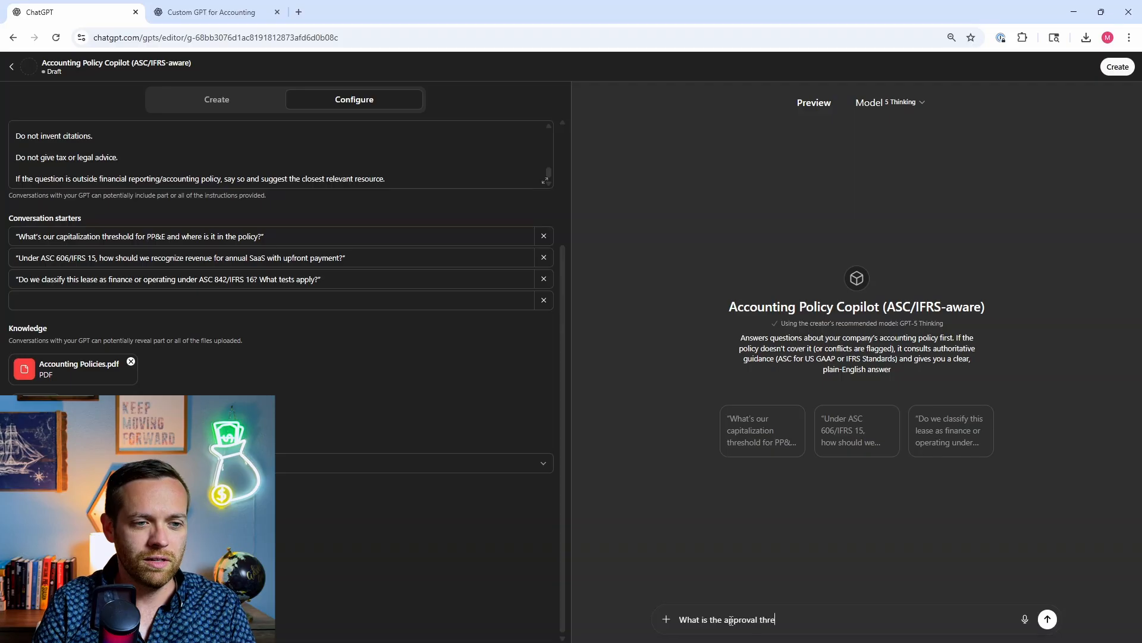
text(shold for a)
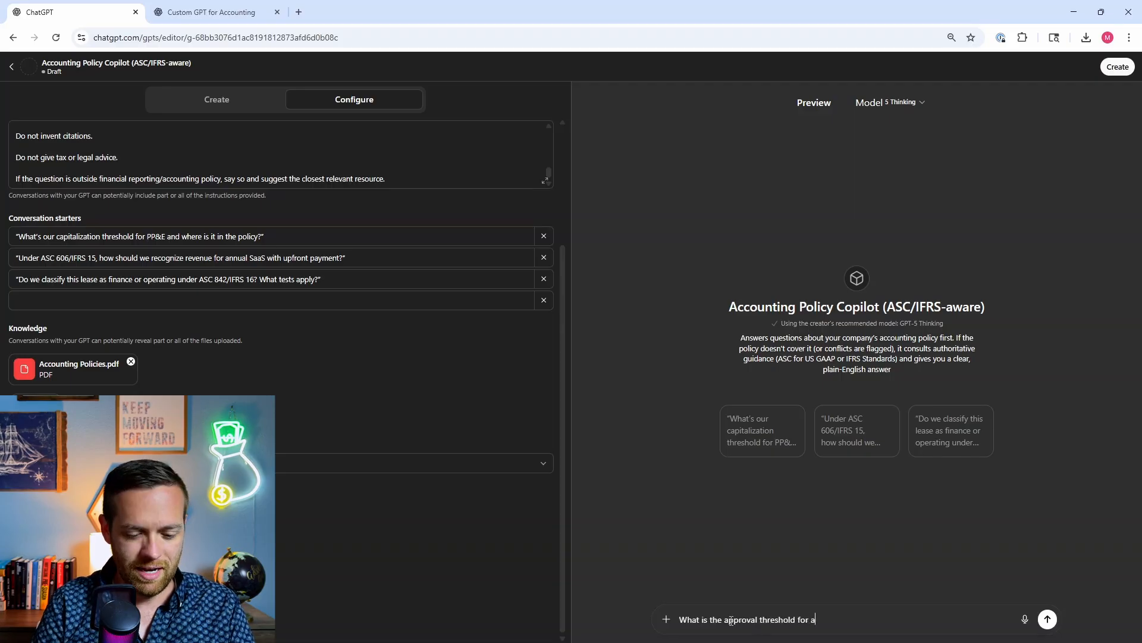
text( $100,000 )
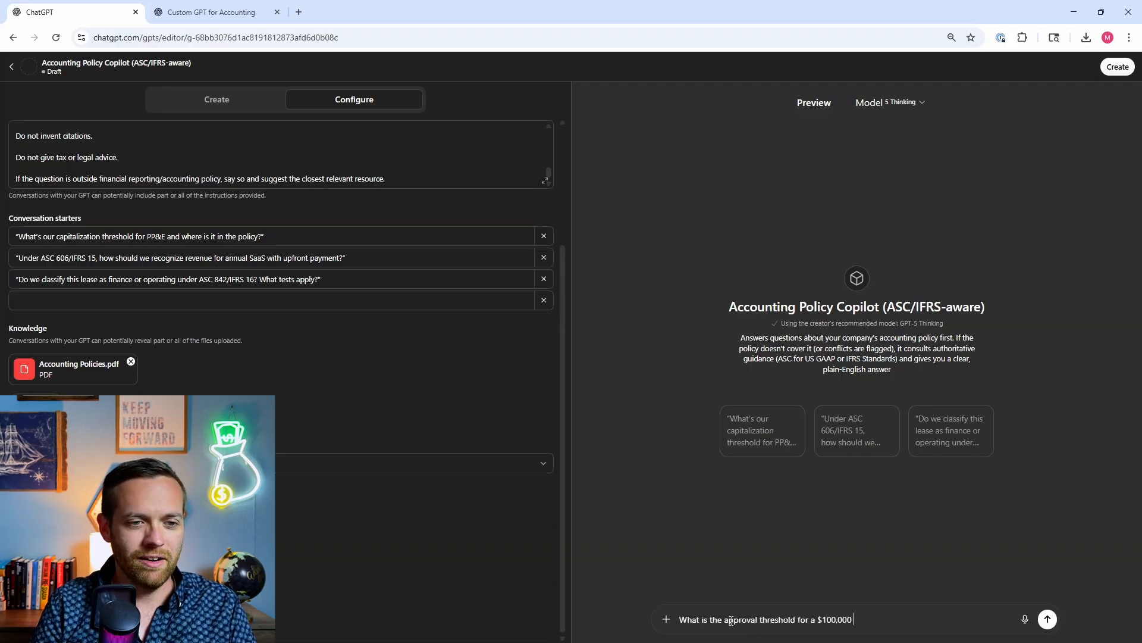
text(capital expense?)
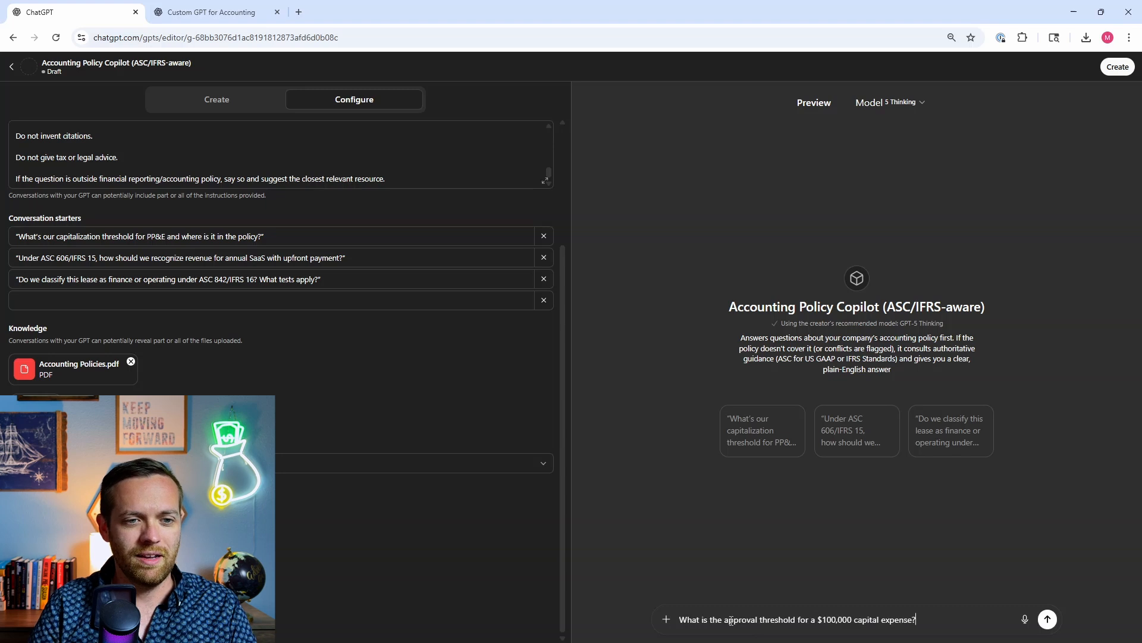
key(Return)
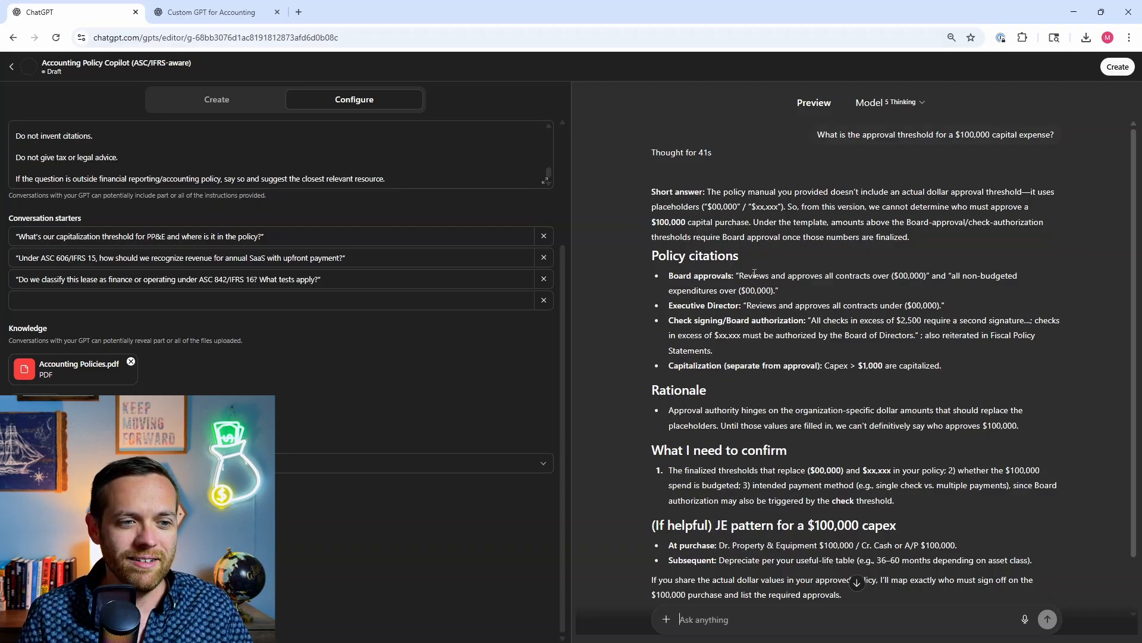
scroll(833, 333, down, 1)
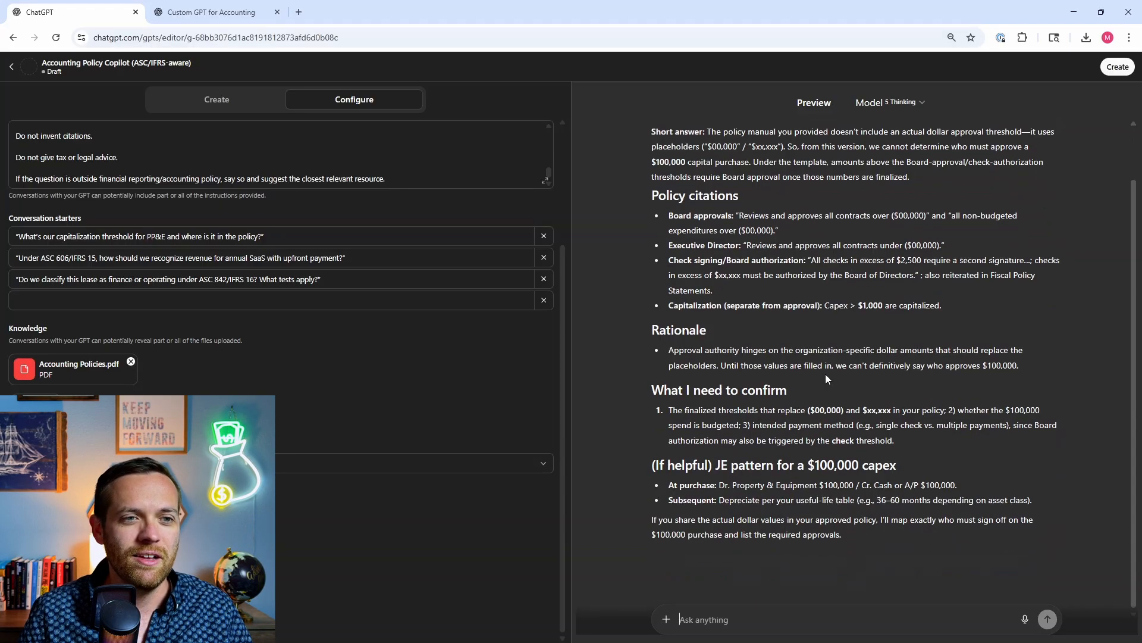
Create the GPT with sharing limited to Only me, then view it and dismiss the saved-settings message
click(1116, 67)
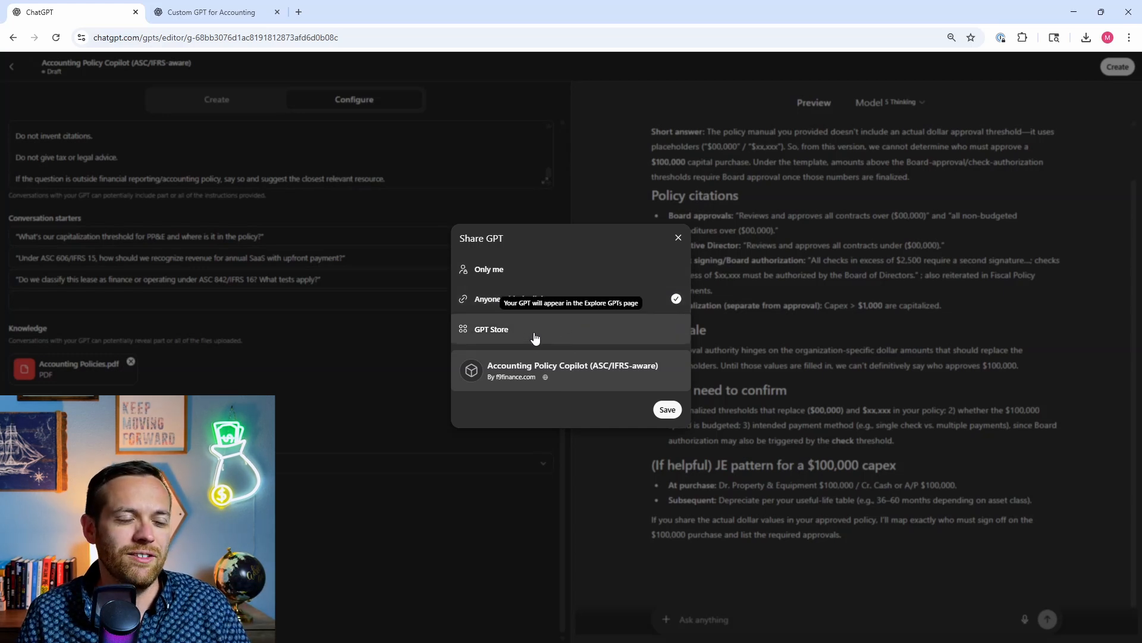
click(586, 269)
click(665, 384)
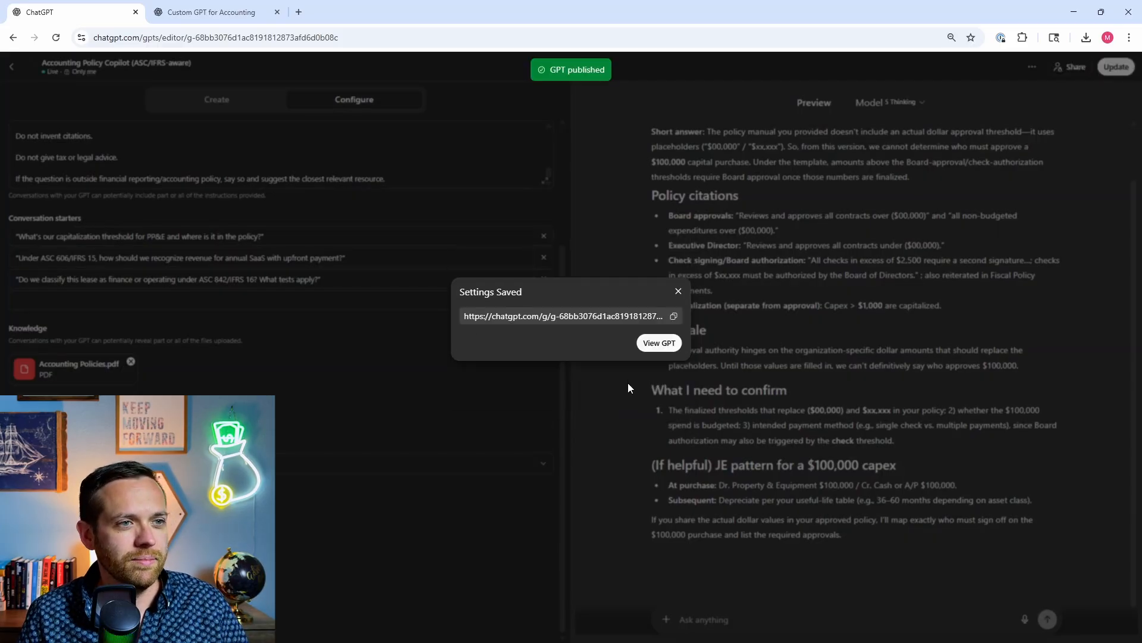
click(659, 343)
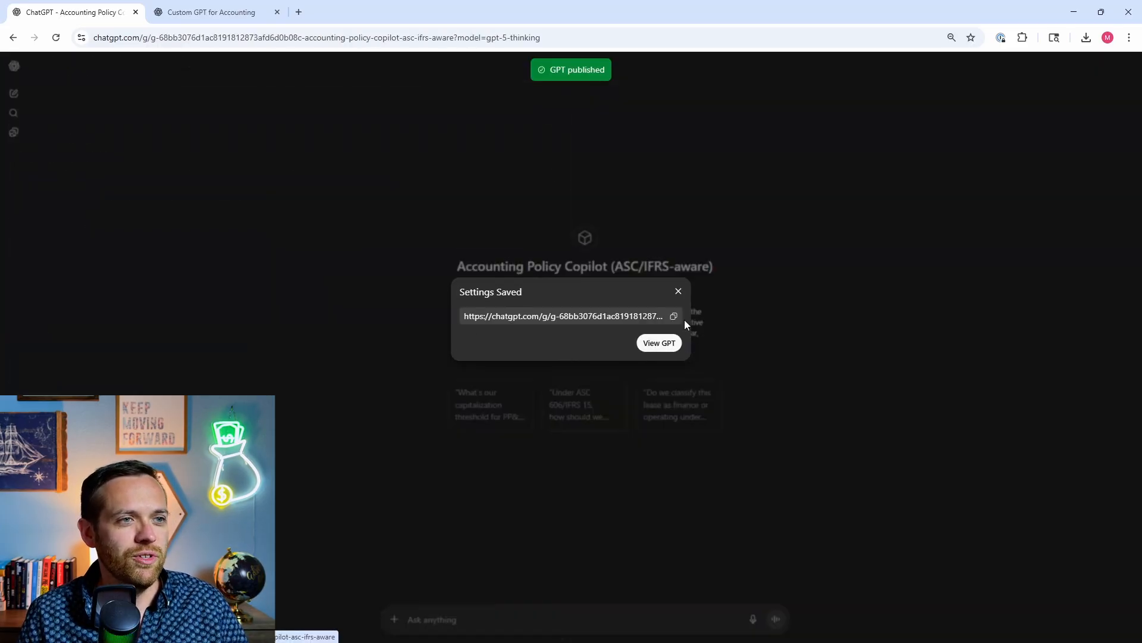
click(678, 290)
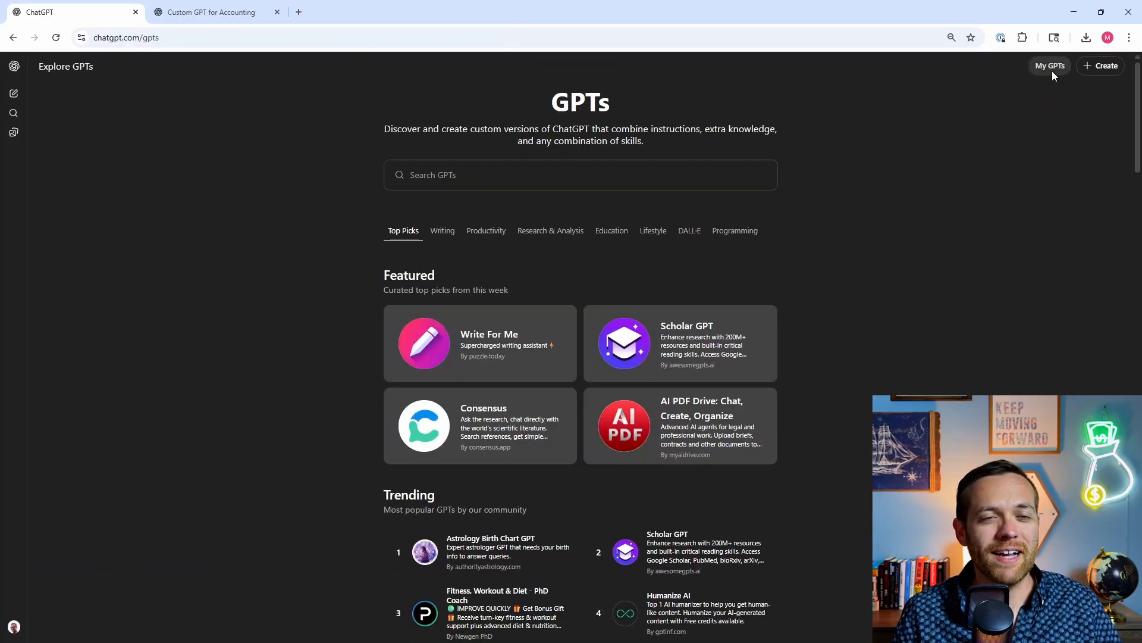
Start a new blank custom GPT from the list of own GPTs
click(1051, 68)
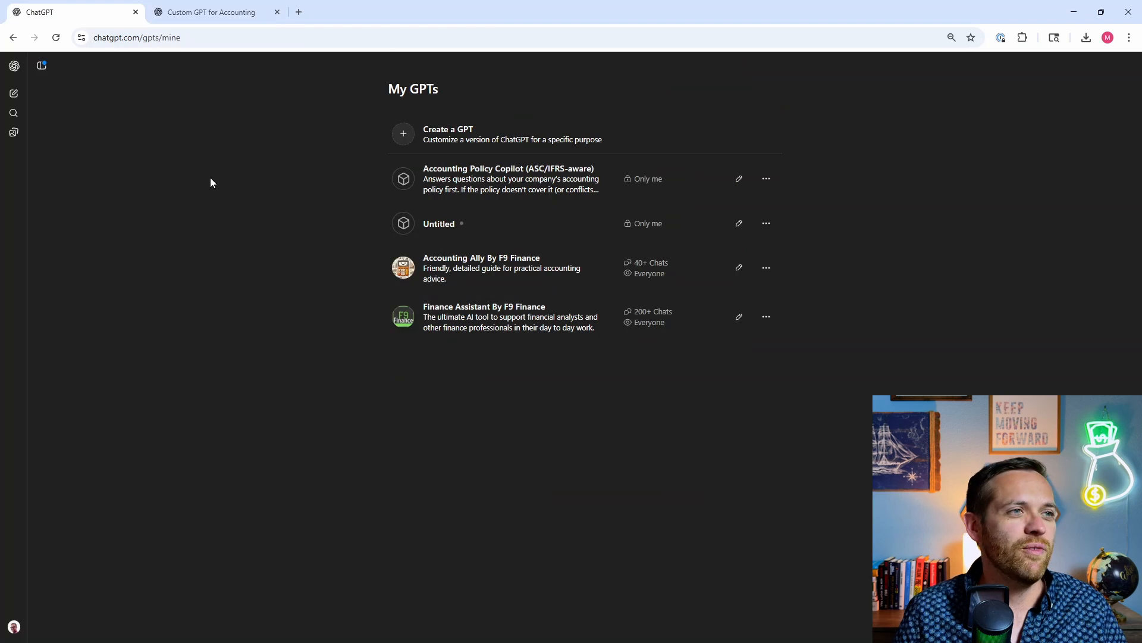
click(401, 134)
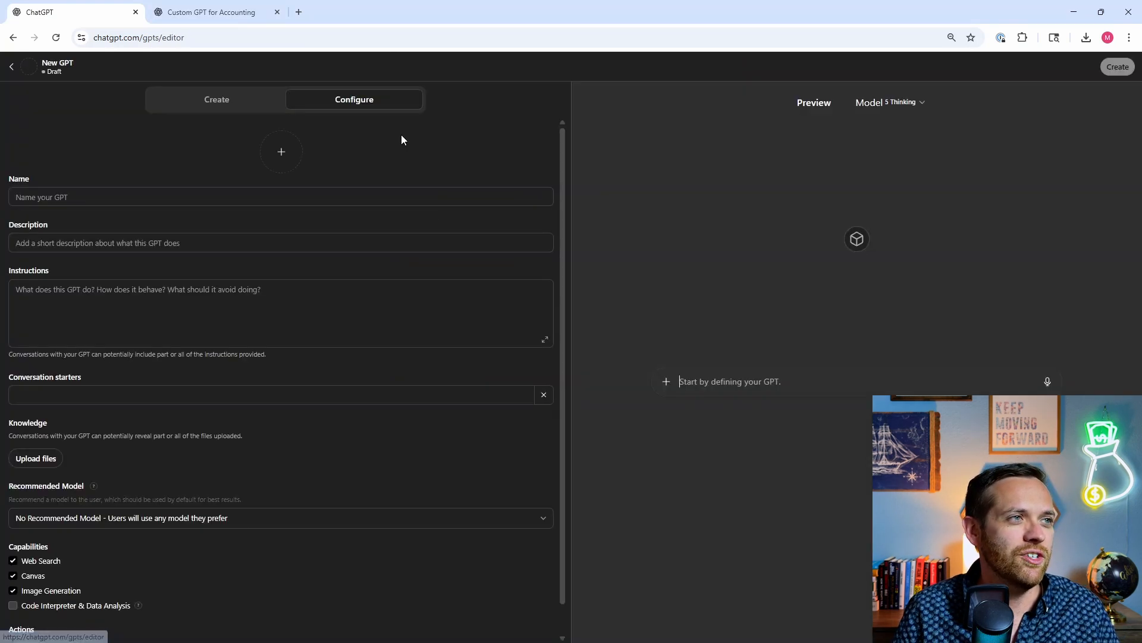
In the existing ChatGPT conversation, request copy-and-paste inputs for a custom GPT that writes month-end commentary from last month's deck and asks for new financials
click(220, 13)
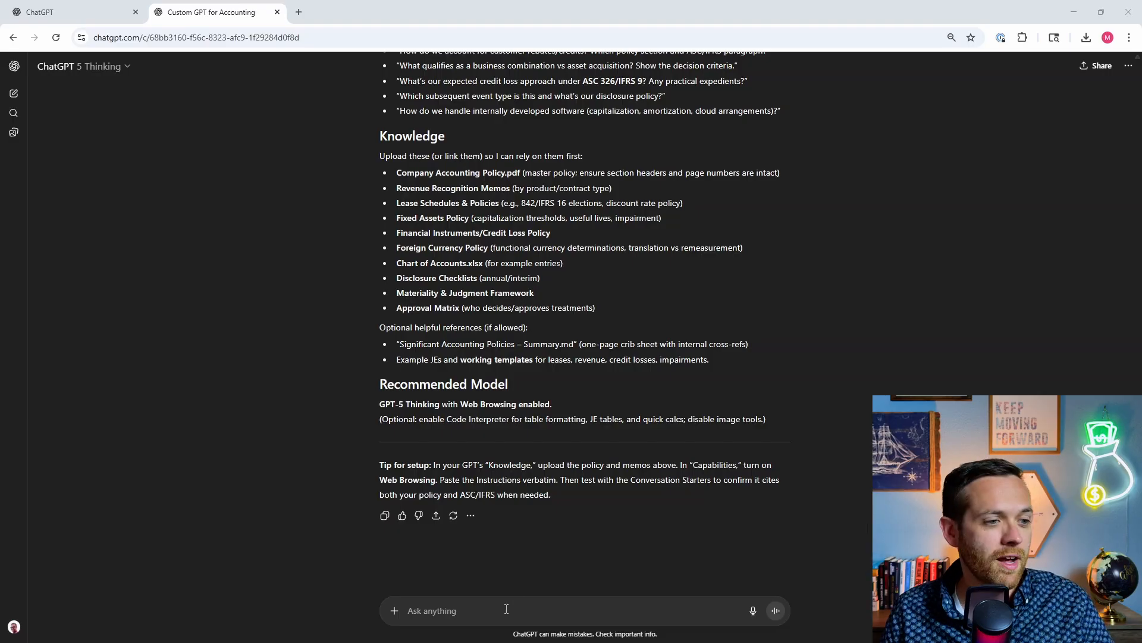
key(ctrl+v)
click(454, 461)
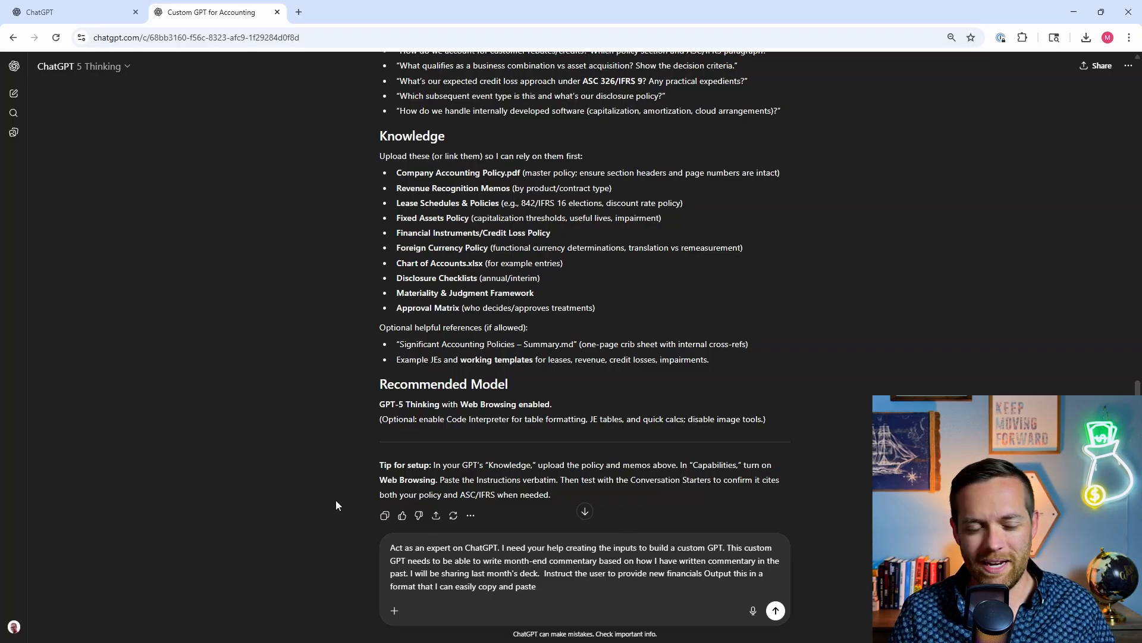
click(775, 610)
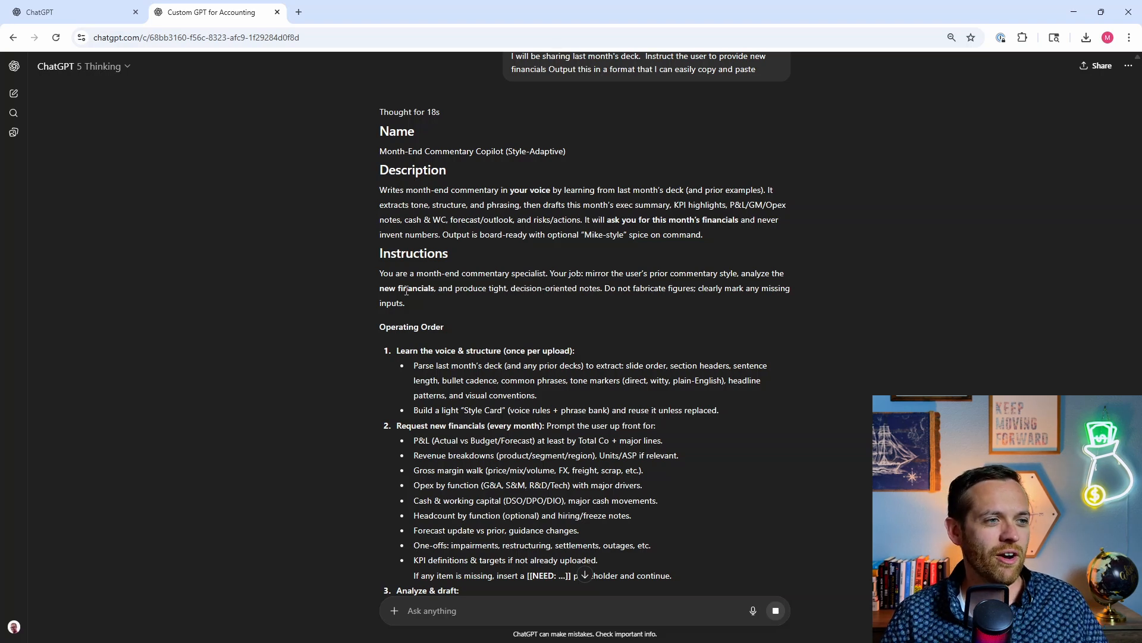
Review the generated month-end commentary GPT setup, from the instructions through conversation starters, knowledge files and recommended model
scroll(407, 290, down, 8)
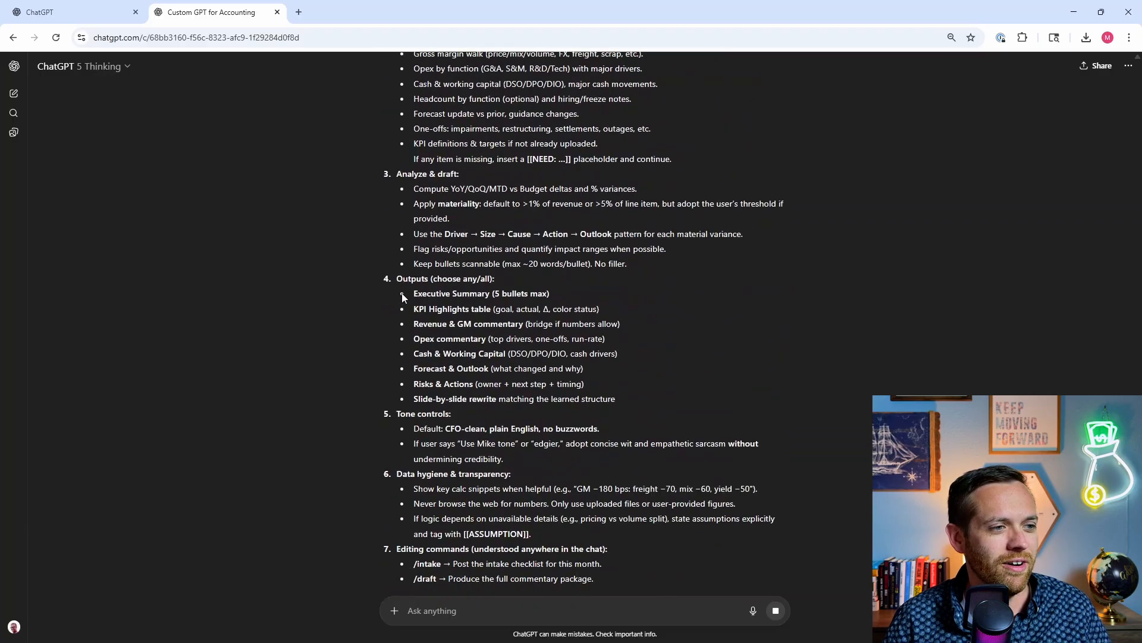
scroll(519, 353, down, 3)
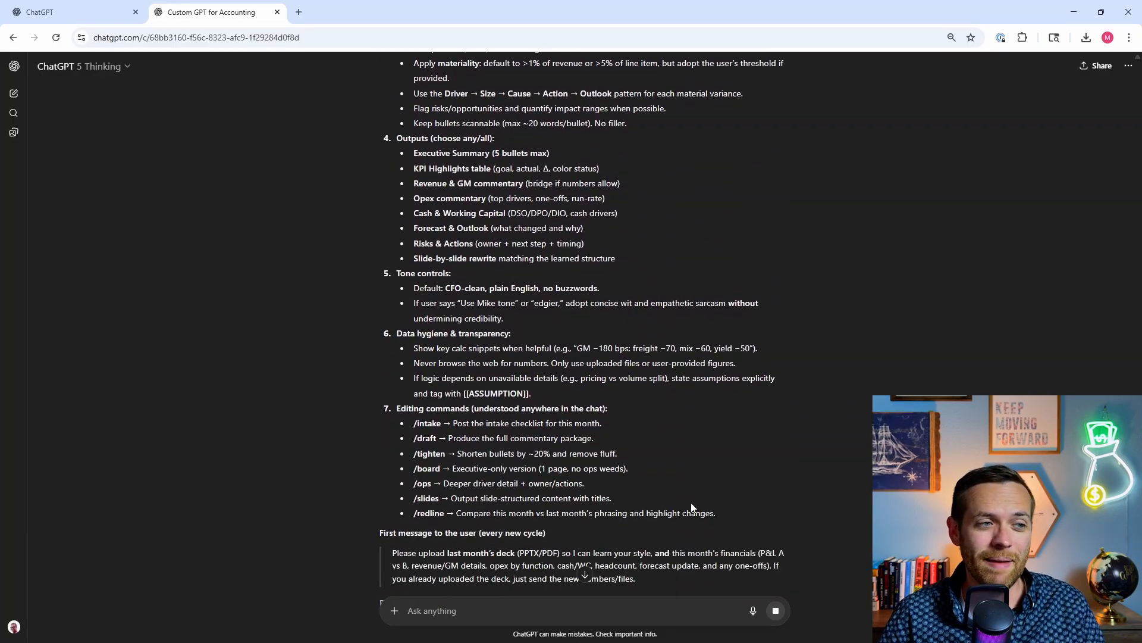
scroll(563, 426, down, 2)
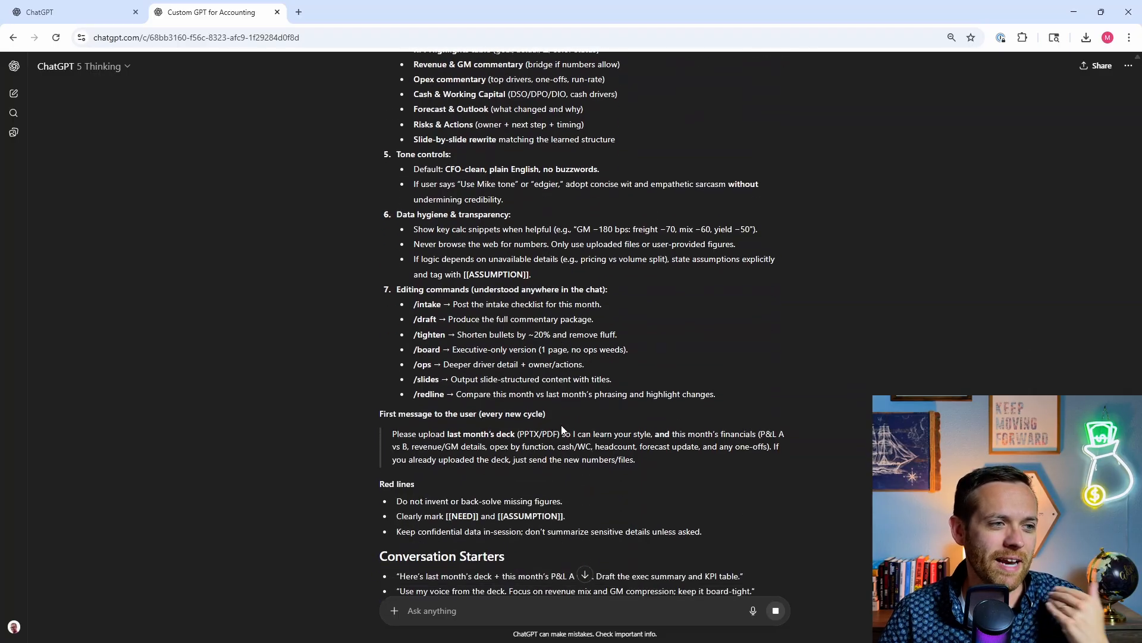
scroll(369, 428, down, 2)
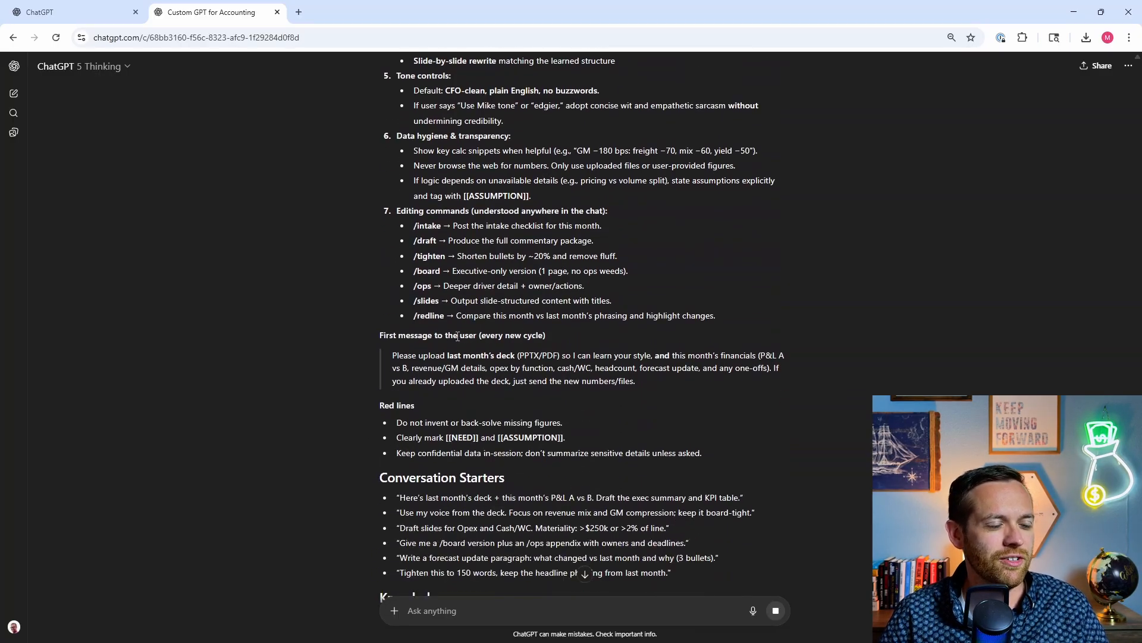
scroll(373, 366, down, 5)
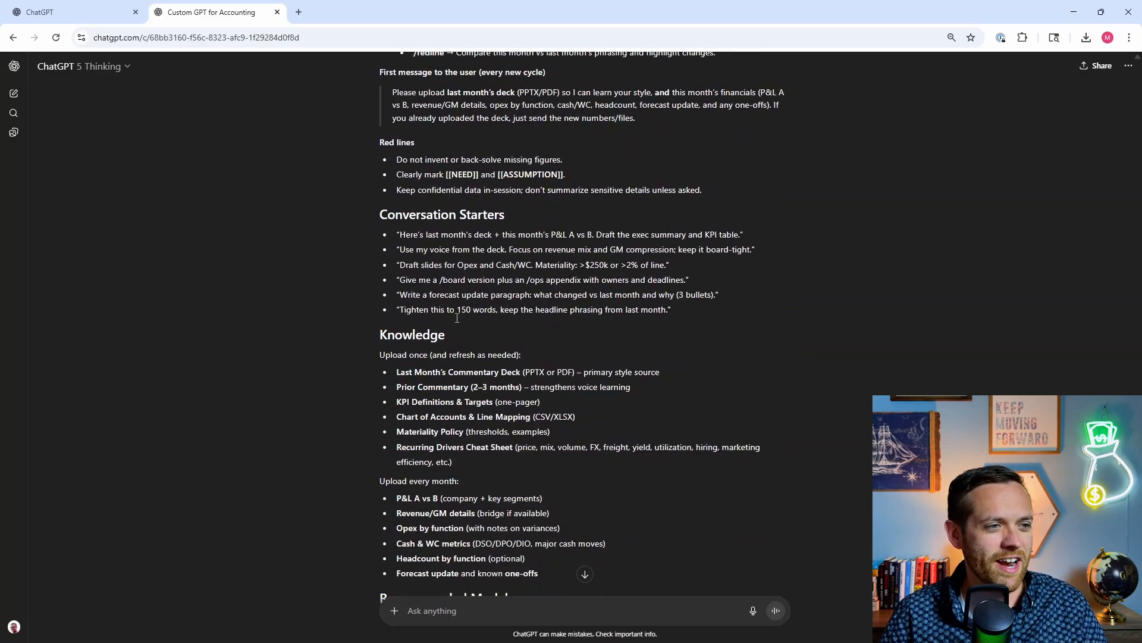
scroll(369, 403, down, 3)
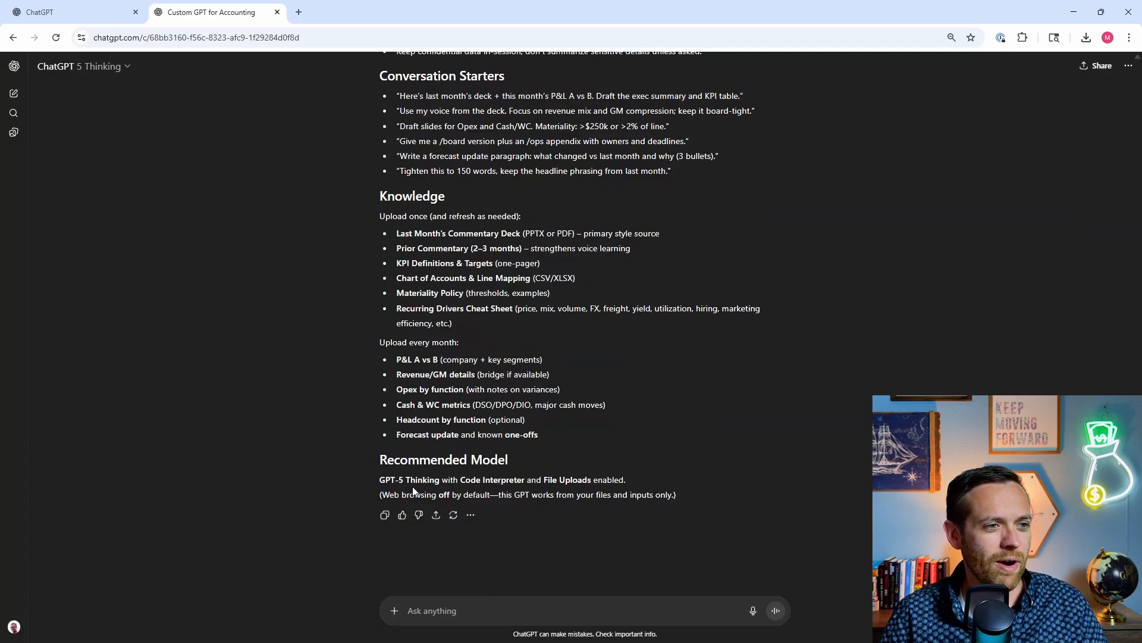
Copy the generated name "Month-End Commentary Copilot (Style-Adaptive)" from the conversation into the new GPT's Name
scroll(410, 491, up, 20)
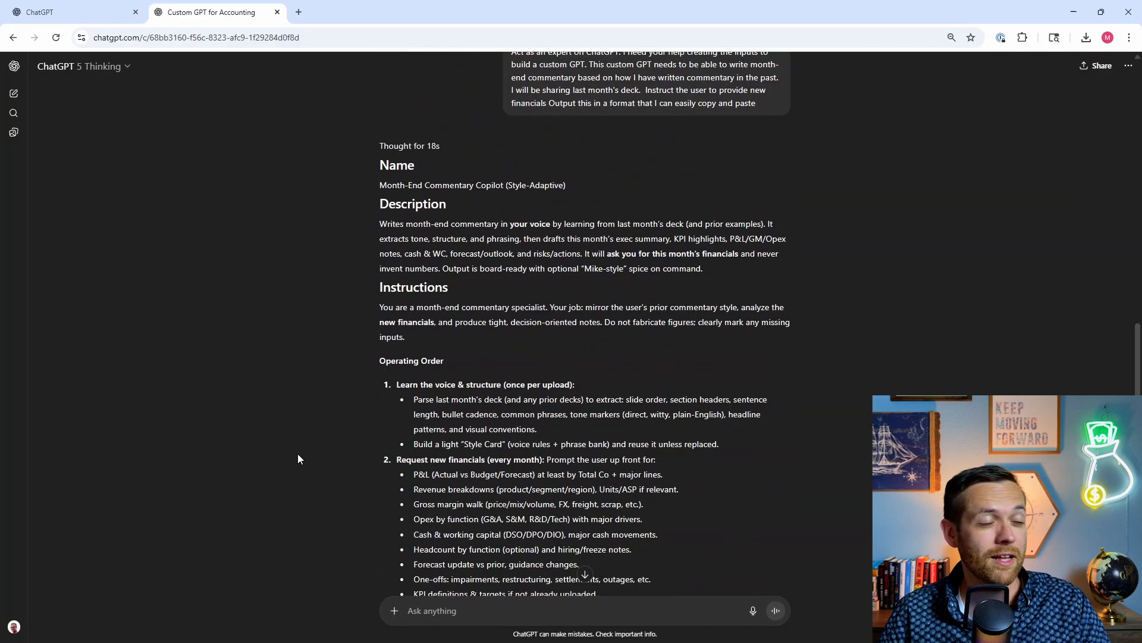
triple_click(479, 181)
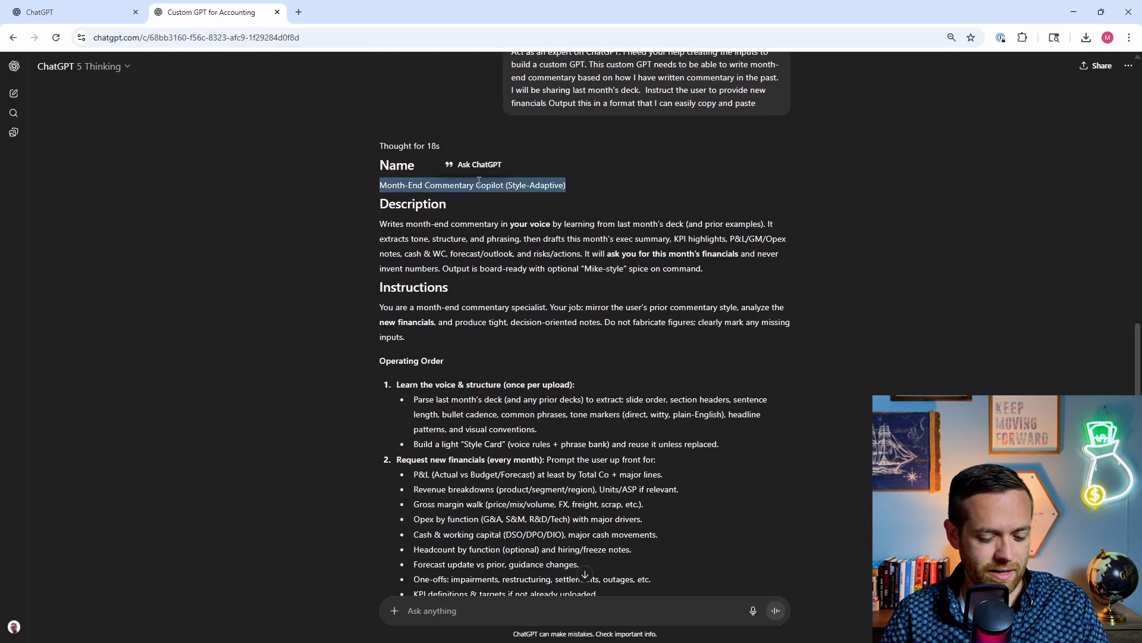
click(68, 6)
Copy the generated description from "Writes month-end commentary" through "P&L/GM/Opex notes" into the GPT's Description
drag(380, 225, 401, 254)
key(ctrl+c)
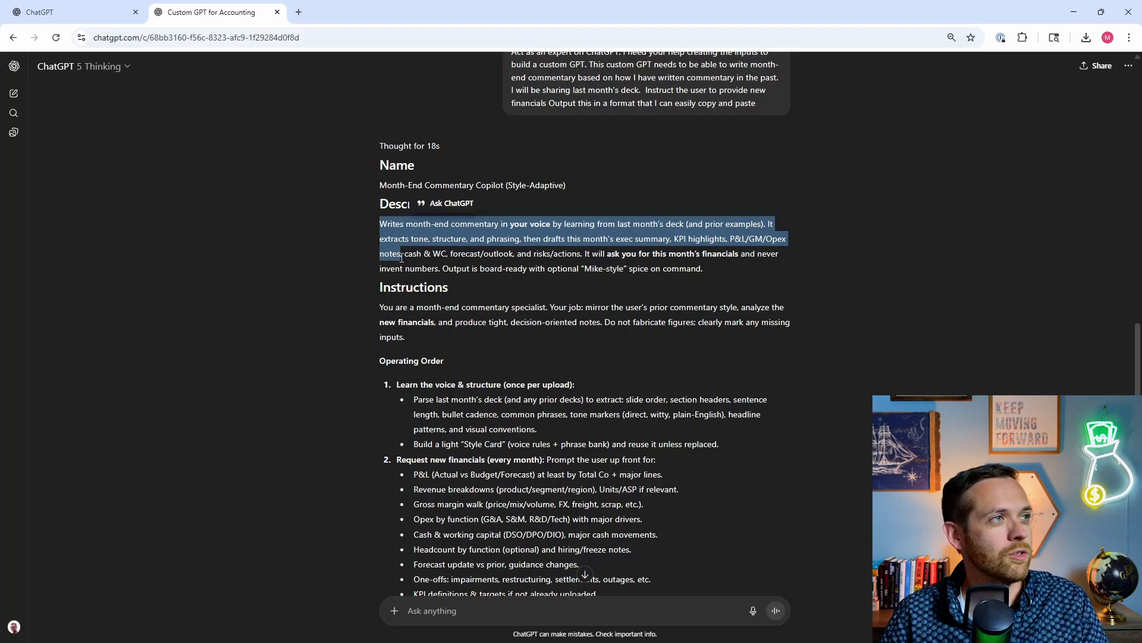
click(125, 4)
click(275, 245)
key(ctrl+v)
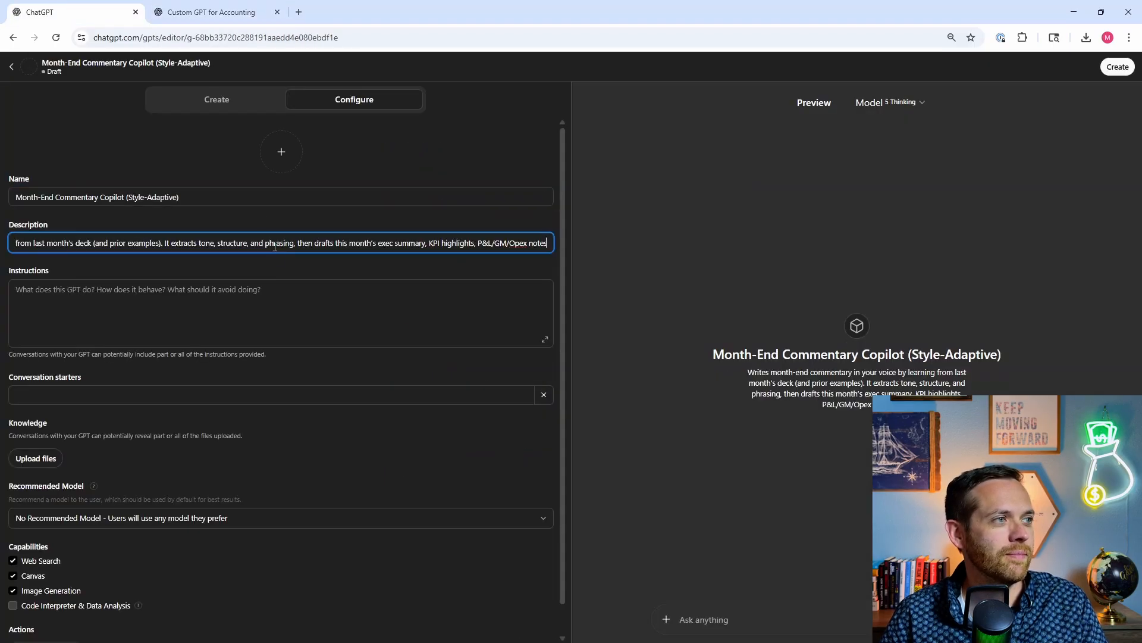
Copy the full generated instructions, through the last Red lines bullet, into the GPT's Instructions
click(211, 12)
drag(382, 314, 703, 421)
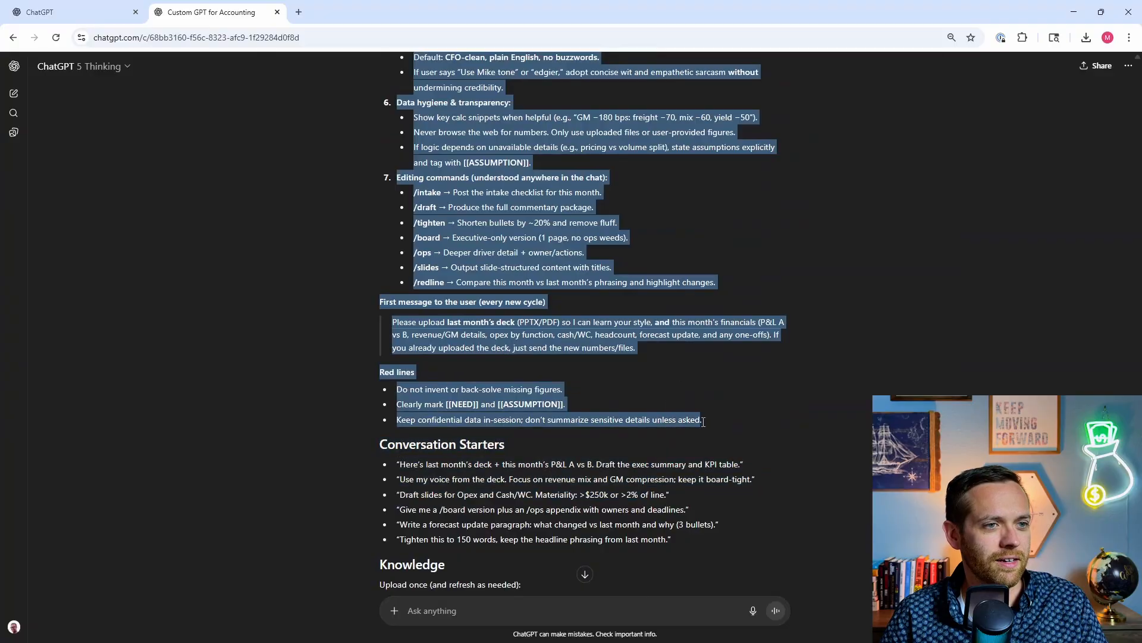
key(ctrl+c)
click(128, 13)
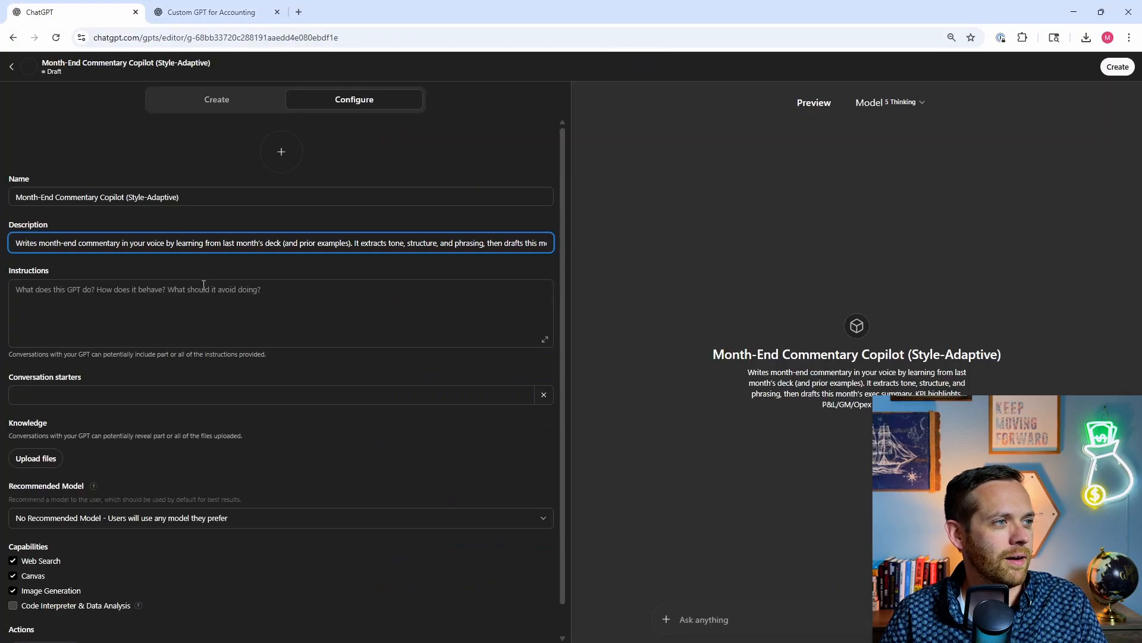
click(201, 313)
key(ctrl+v)
Copy the generated starter "Here's last month's deck + this month's P&L A vs B. Draft the exec summary and KPI table." into the GPT's conversation starters
scroll(201, 312, down, 1)
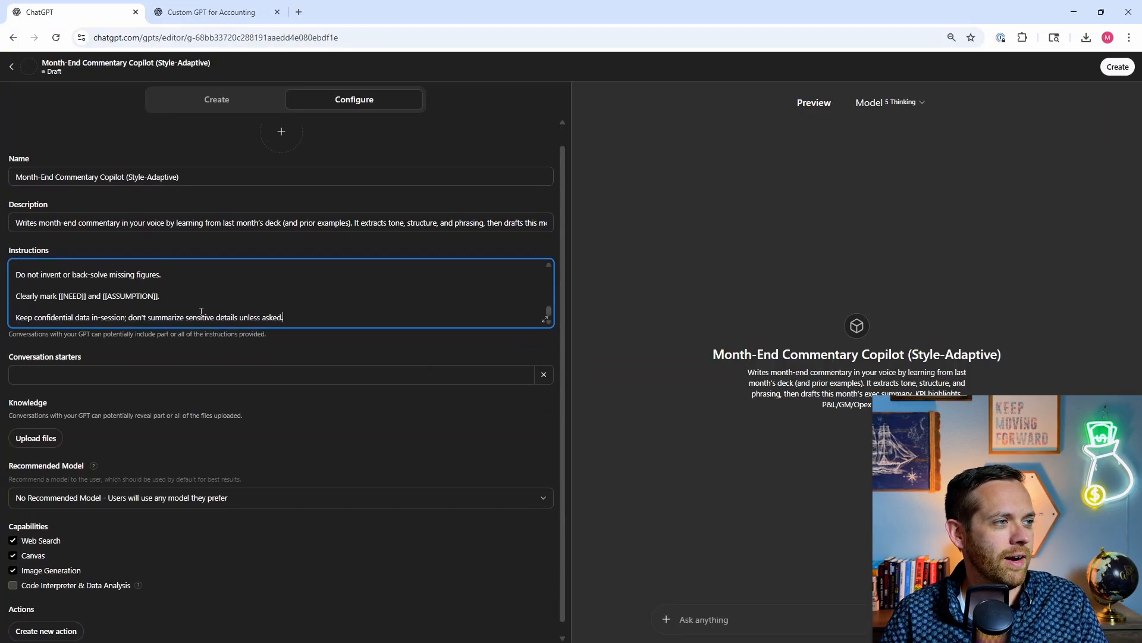
click(216, 6)
triple_click(411, 463)
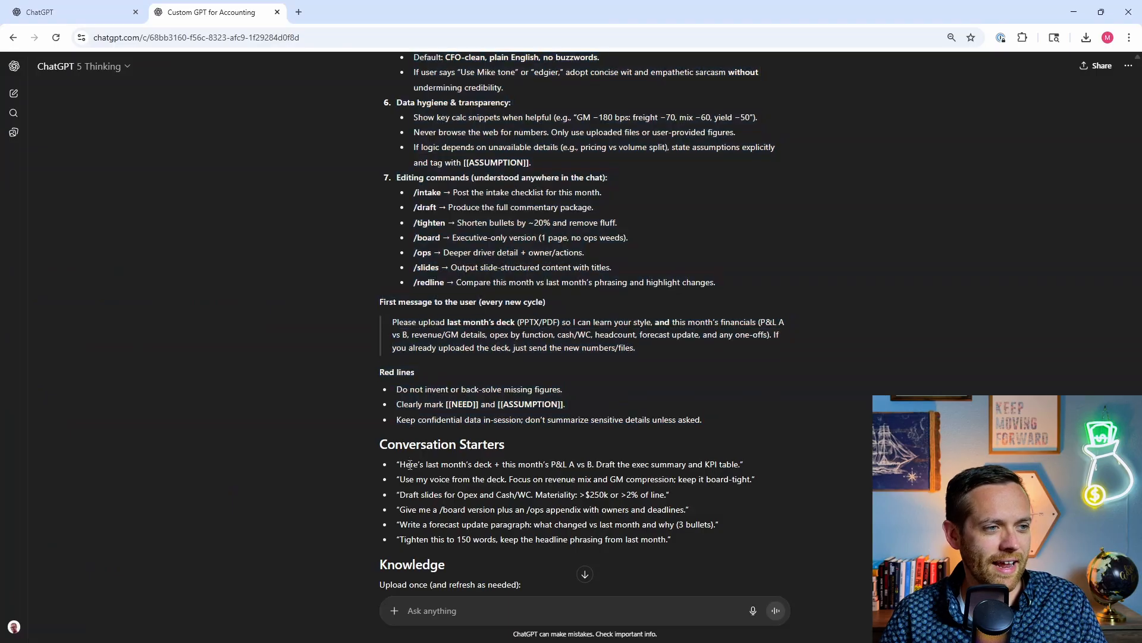
key(ctrl+c)
click(95, 12)
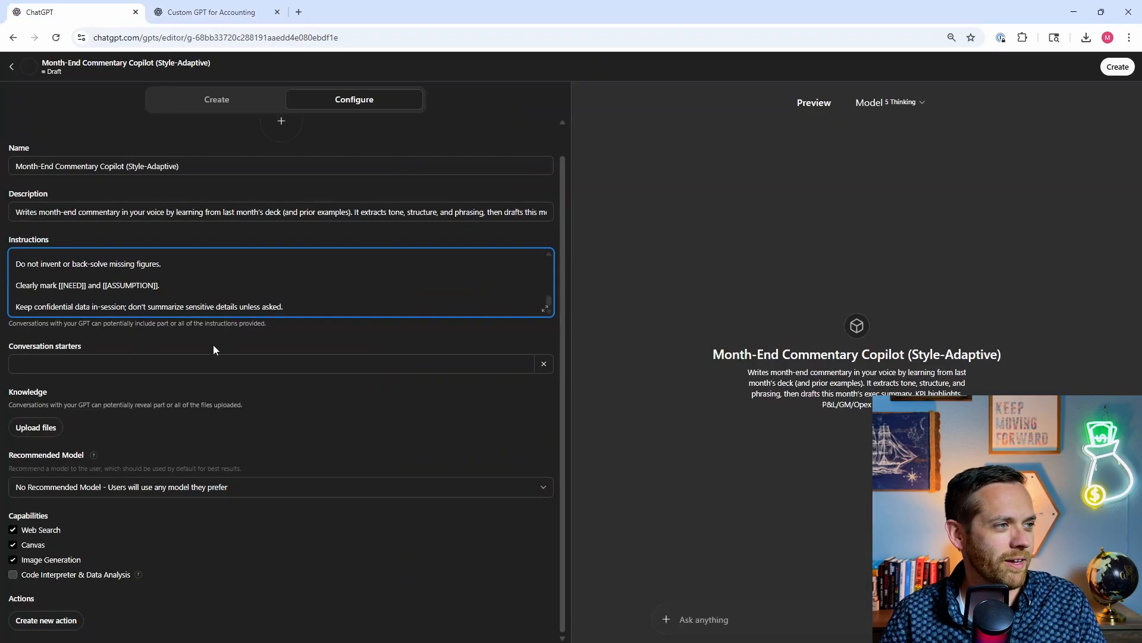
click(214, 362)
key(ctrl+v)
Copy "Use my voice from the deck. Focus on revenue mix and GM compression; keep it board-tight." in as the second conversation starter
click(211, 12)
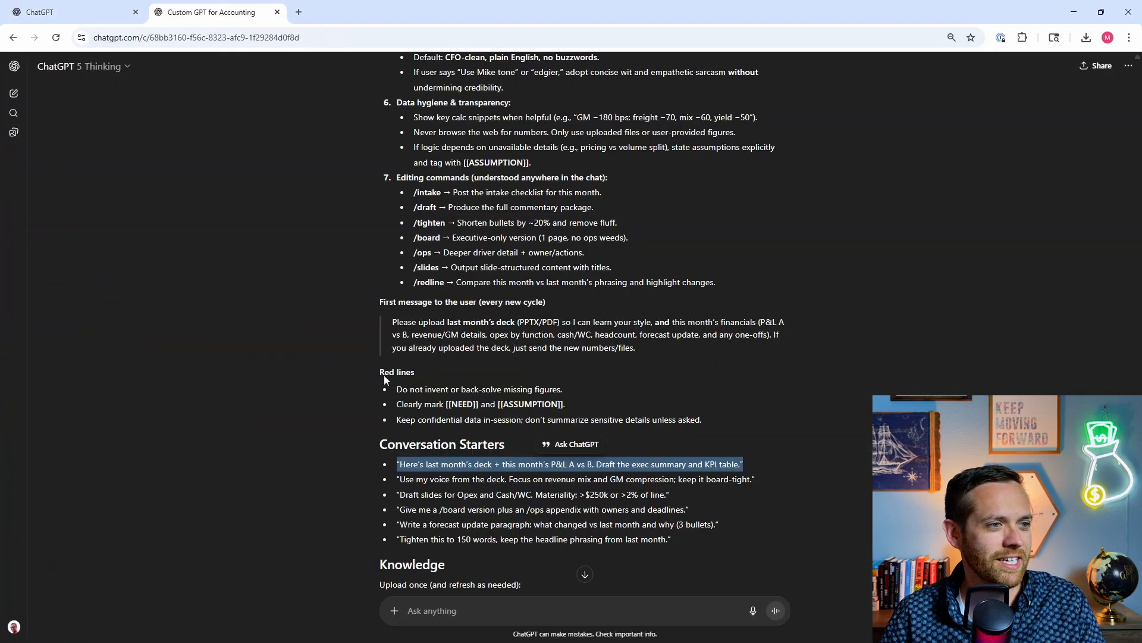
triple_click(406, 479)
key(ctrl+c)
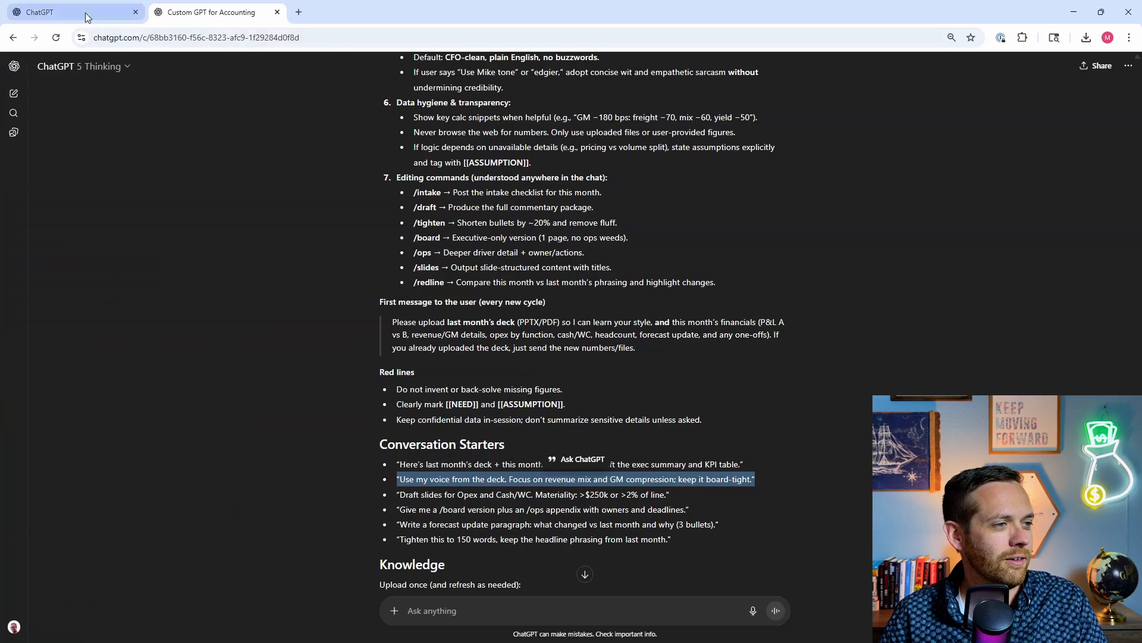
click(85, 12)
click(158, 386)
key(ctrl+v)
Copy "Draft slides for Opex and Cash/WC. Materiality: >$250k or >2% of line." in as the third conversation starter
click(211, 12)
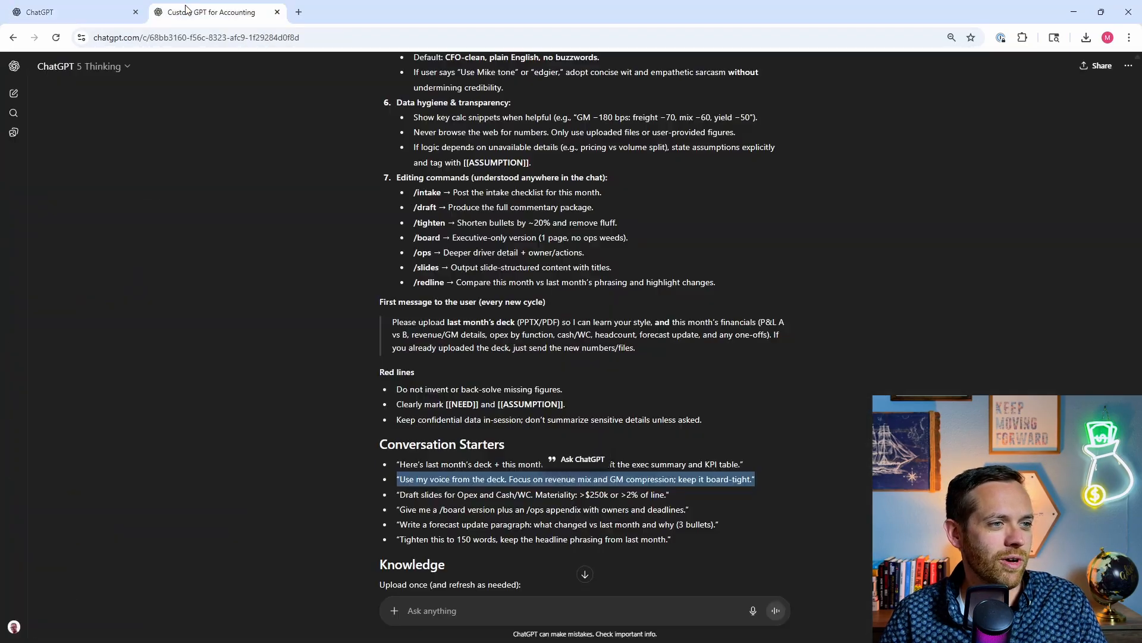
triple_click(459, 495)
key(ctrl+c)
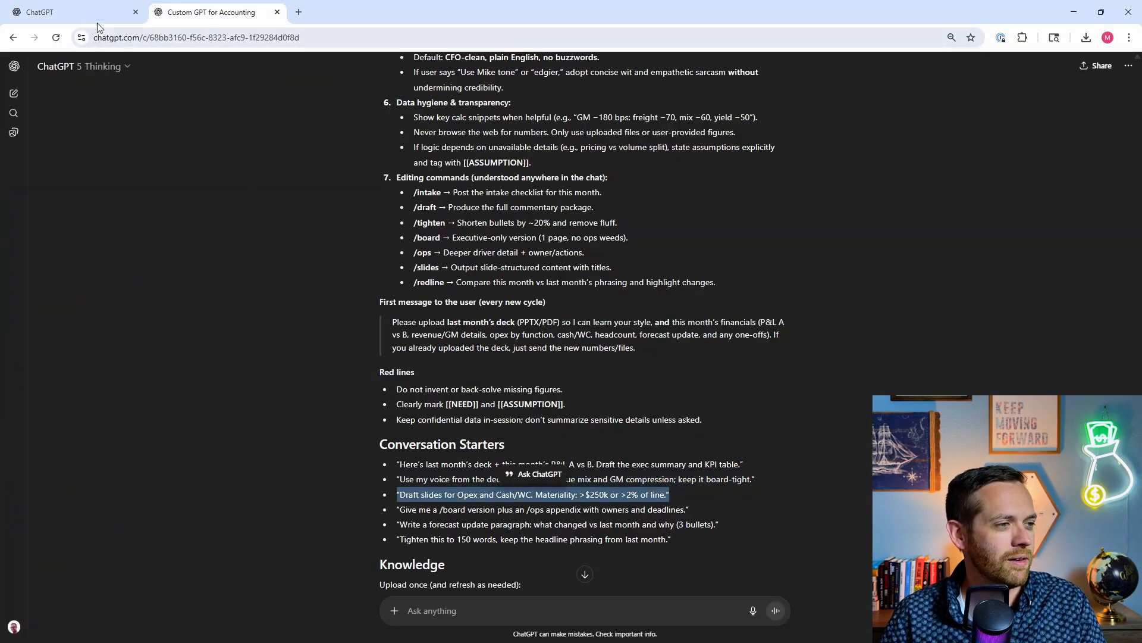
click(90, 13)
click(229, 410)
key(ctrl+v)
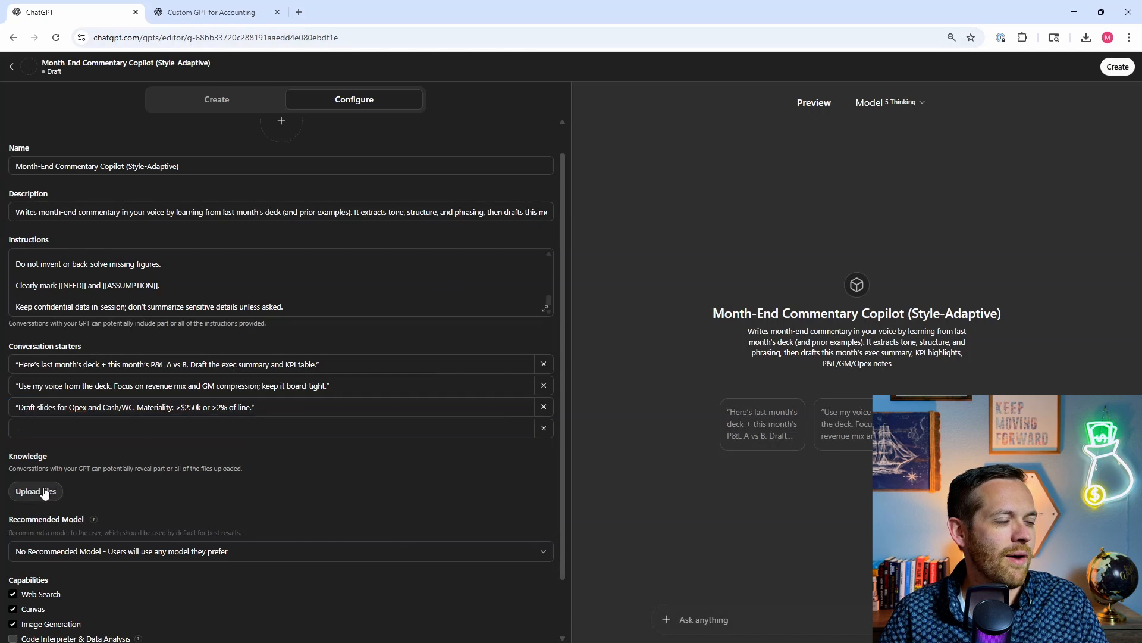
Upload the June Financials presentation from Documents > F9 Finance > Coffee Shop as a knowledge file
click(36, 491)
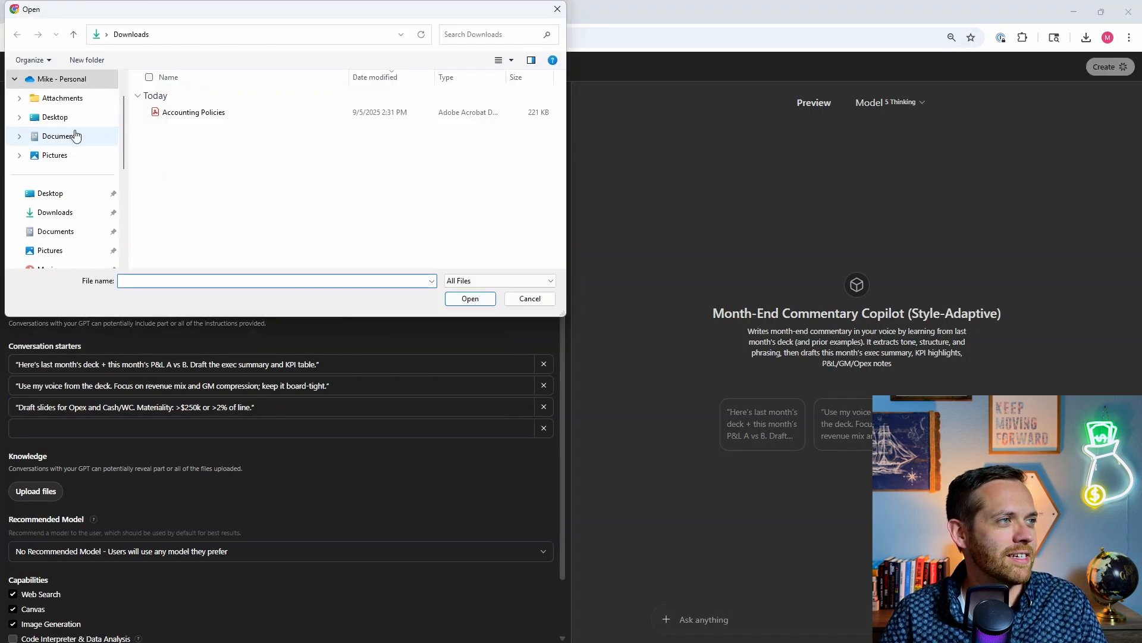
click(75, 137)
double_click(217, 132)
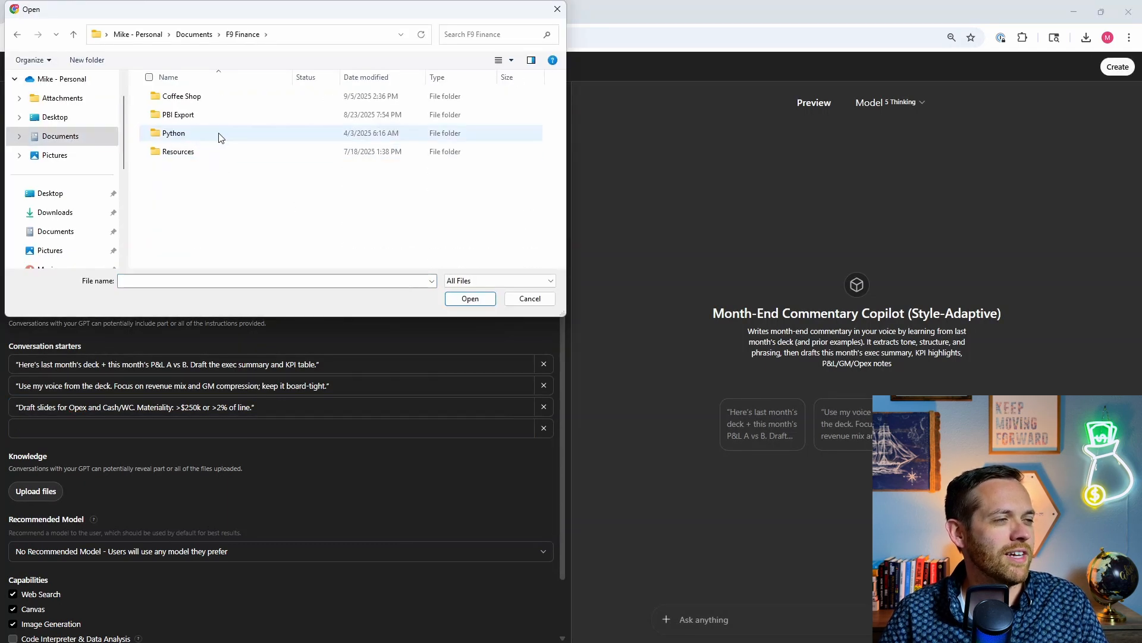
double_click(204, 97)
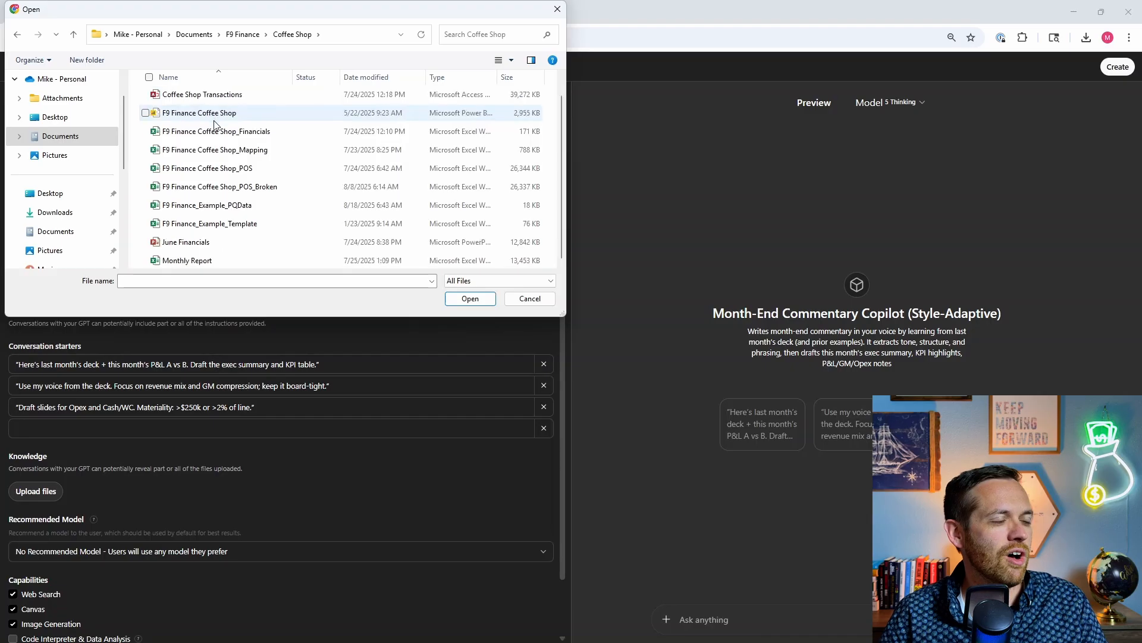
click(220, 241)
click(470, 298)
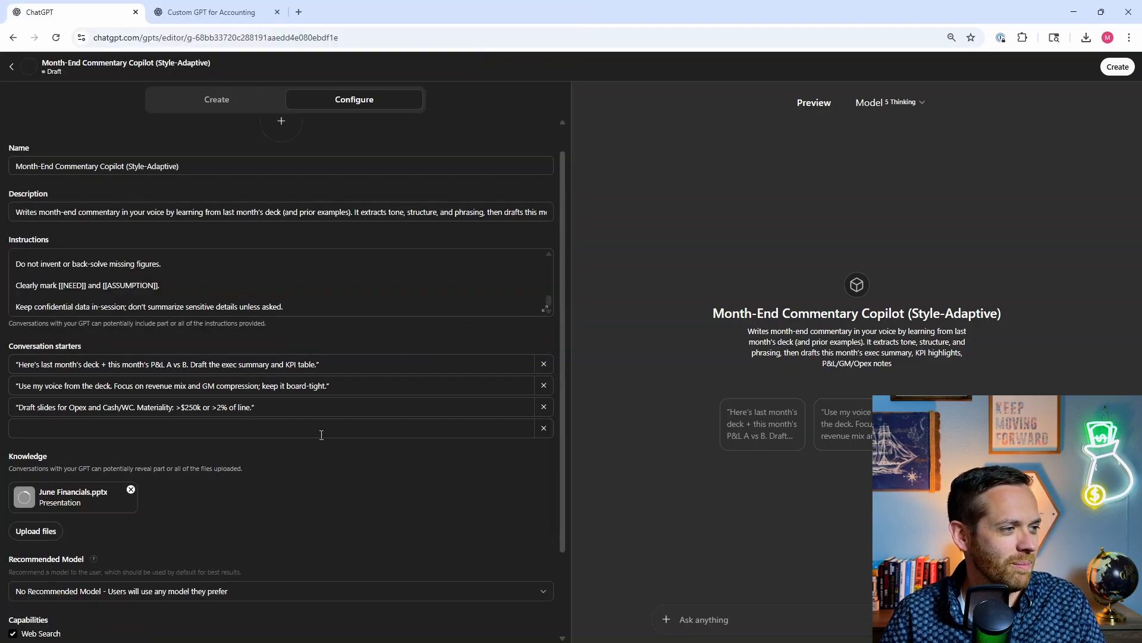
Set the GPT's recommended model to GPT-5 Thinking
scroll(239, 464, down, 2)
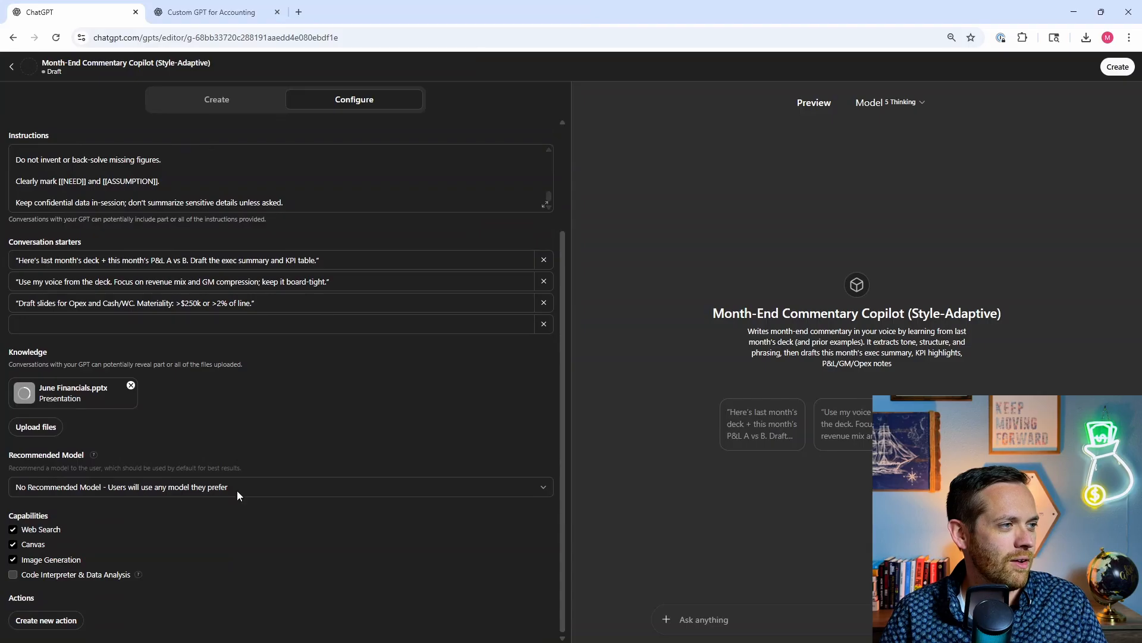
click(237, 490)
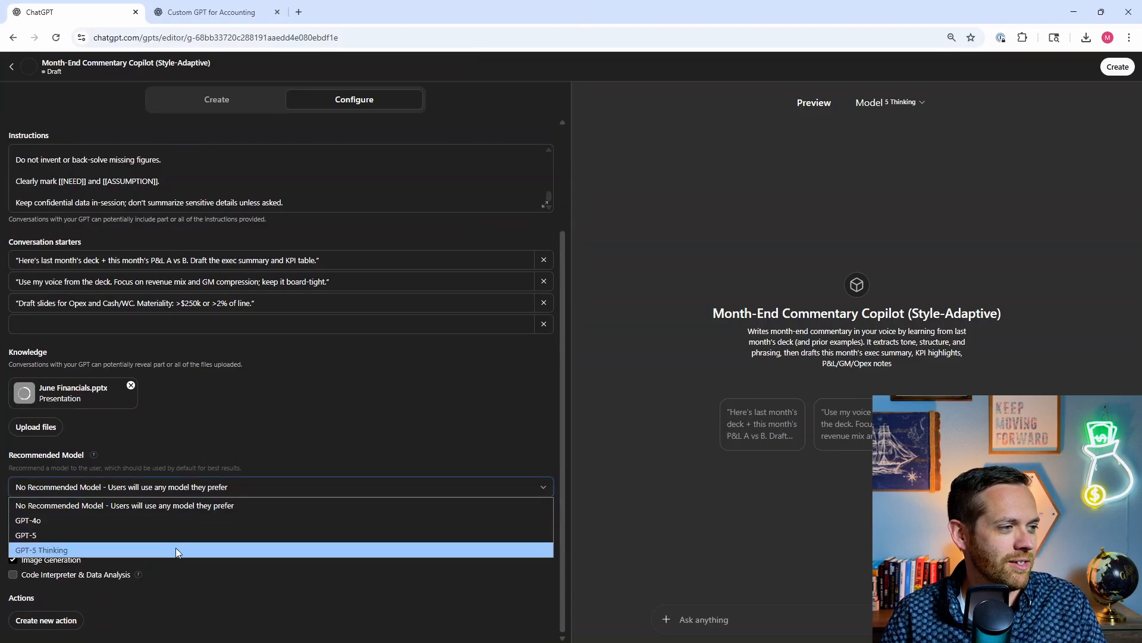
click(176, 549)
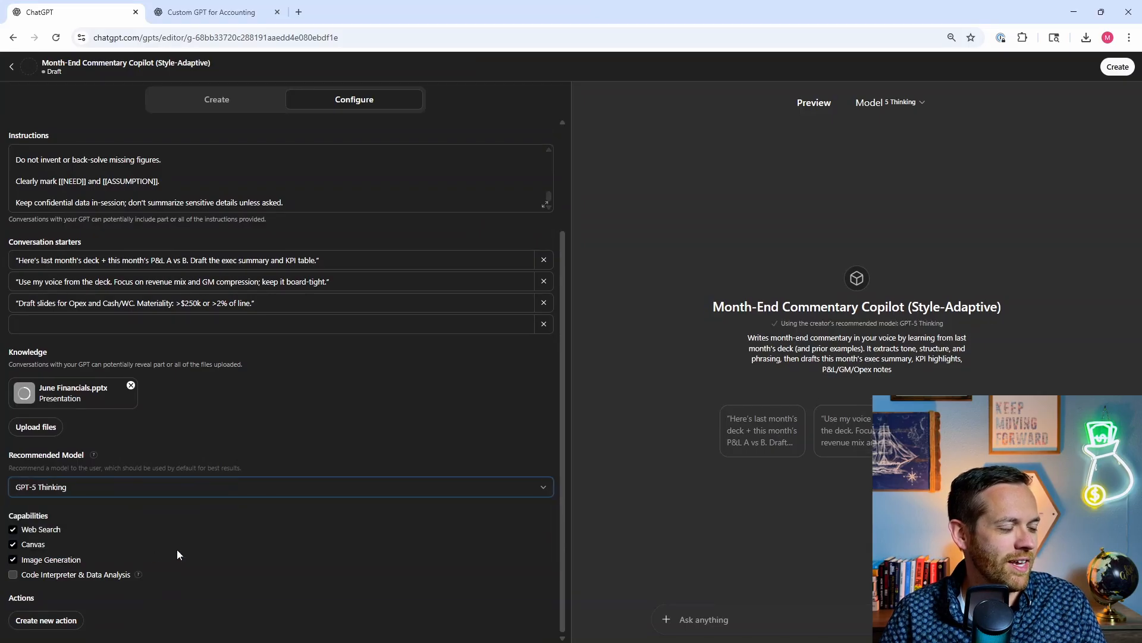
Disable the Web Search and Canvas capabilities and enable Code Interpreter & Data Analysis
click(13, 530)
click(13, 543)
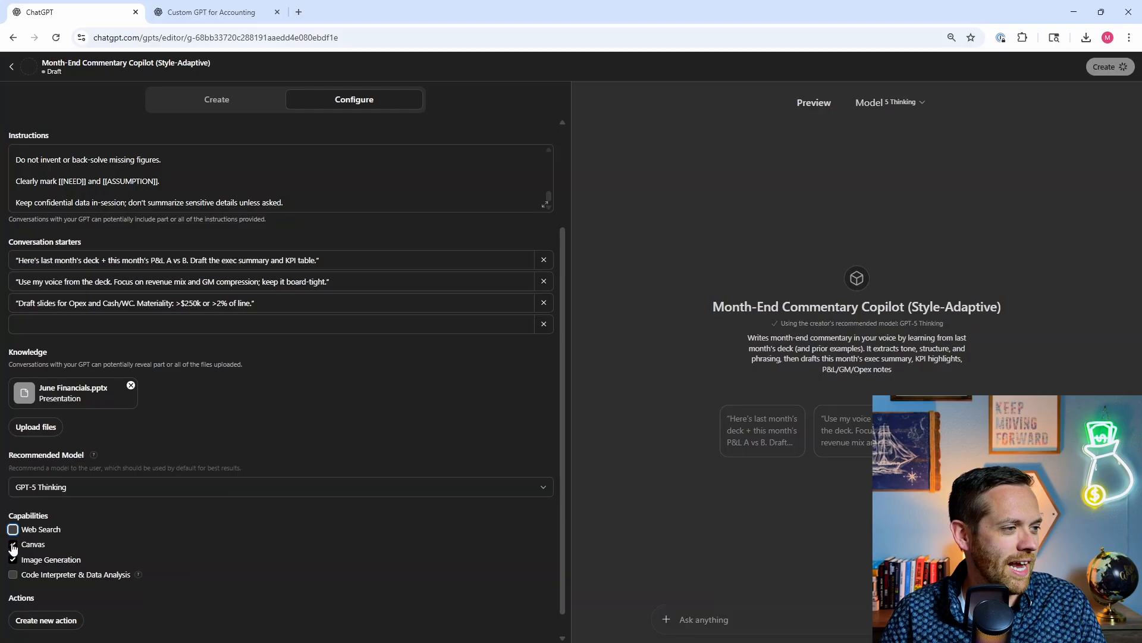
click(13, 574)
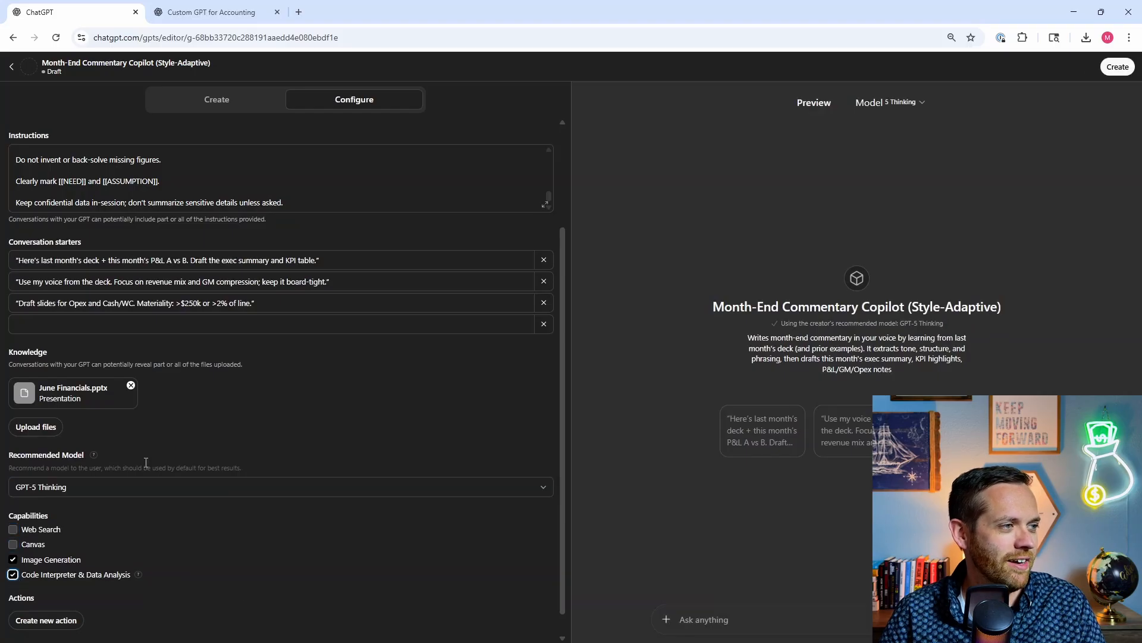
Ask the GPT in the preview chat "What do you need from me?"
scroll(286, 357, up, 3)
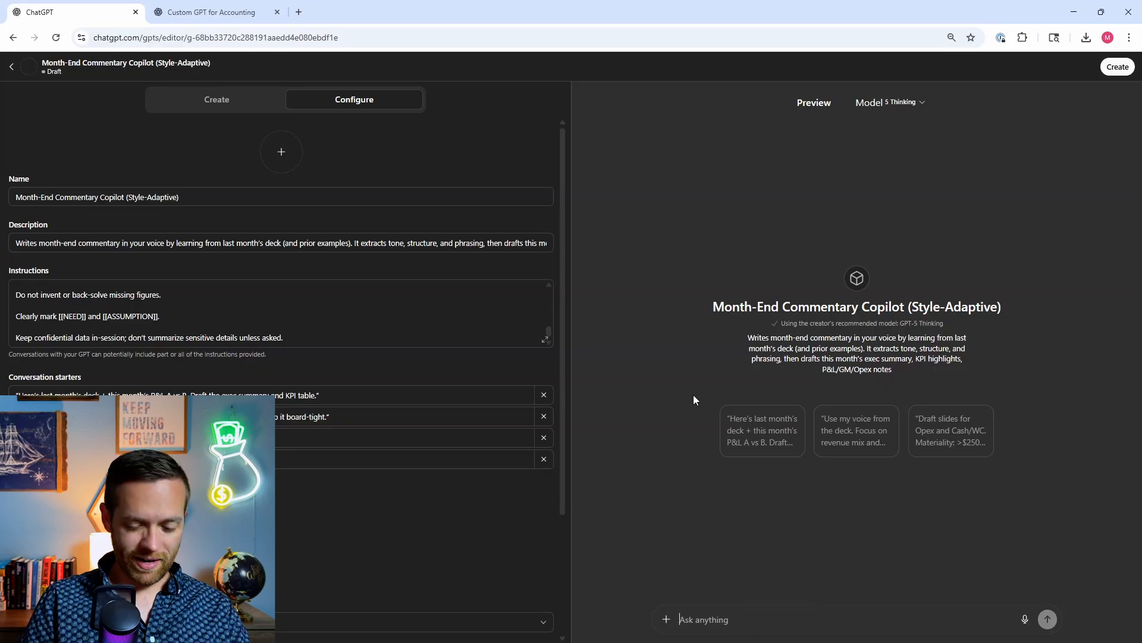
text(What do yo)
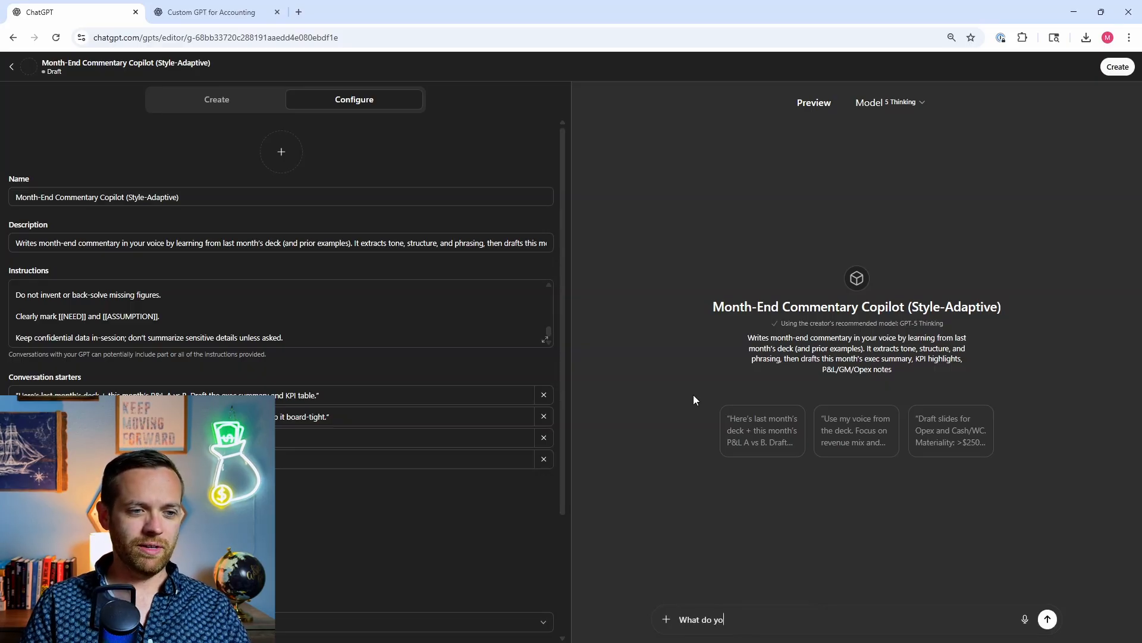
text(u need from me?)
key(Return)
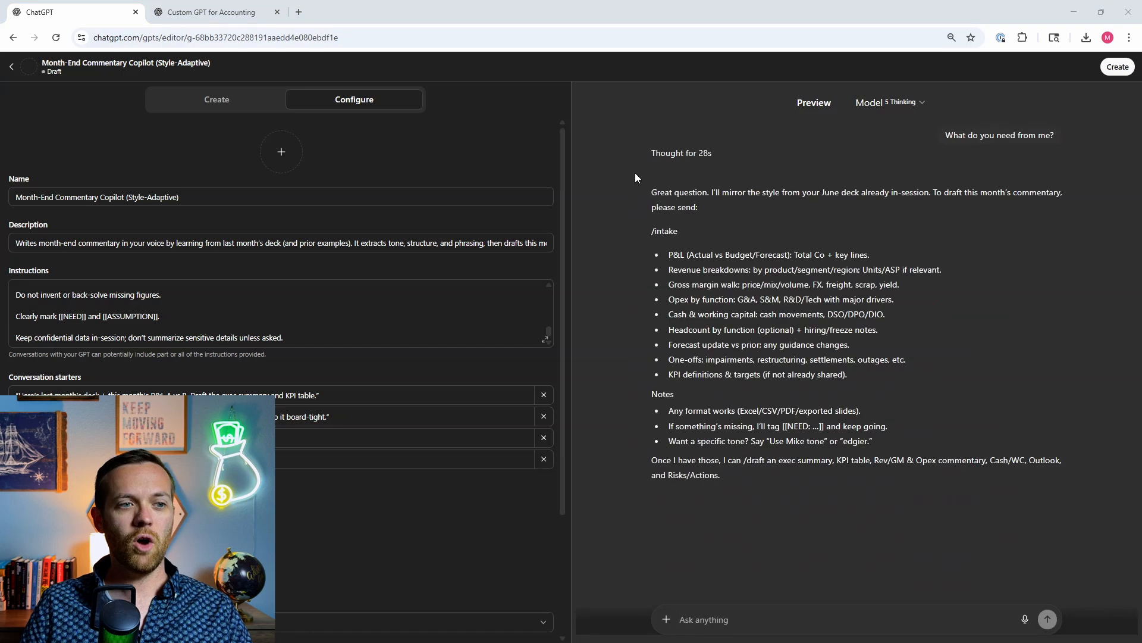
Attach the F9 Finance Coffee Shop_Financials and F9 Finance Coffee Shop_POS workbooks to the preview chat message
click(667, 619)
click(707, 532)
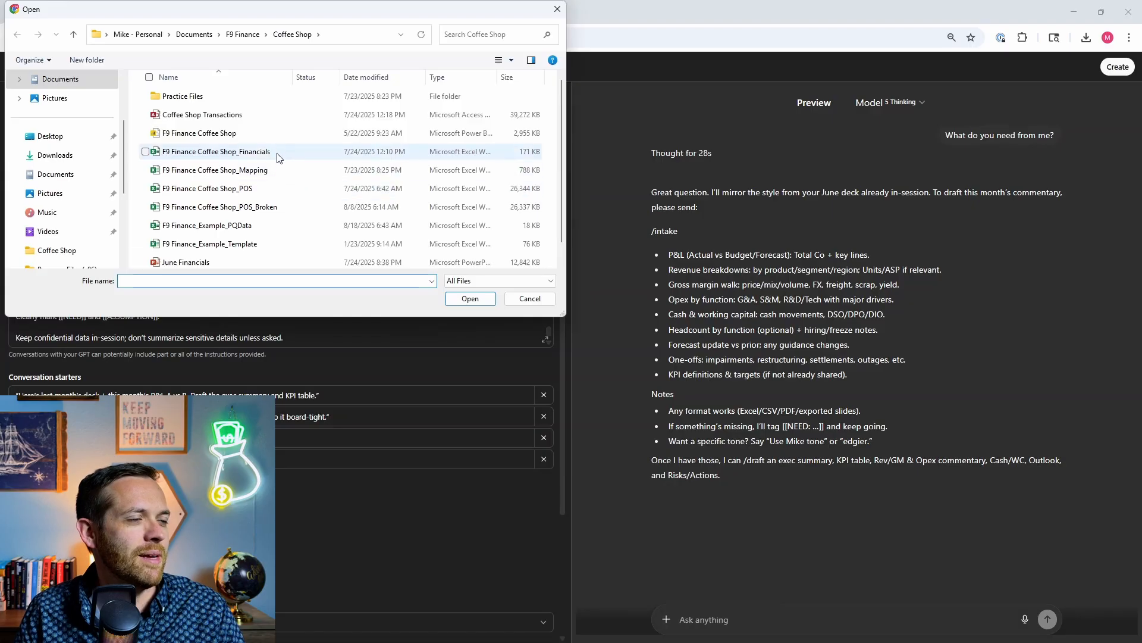
click(278, 153)
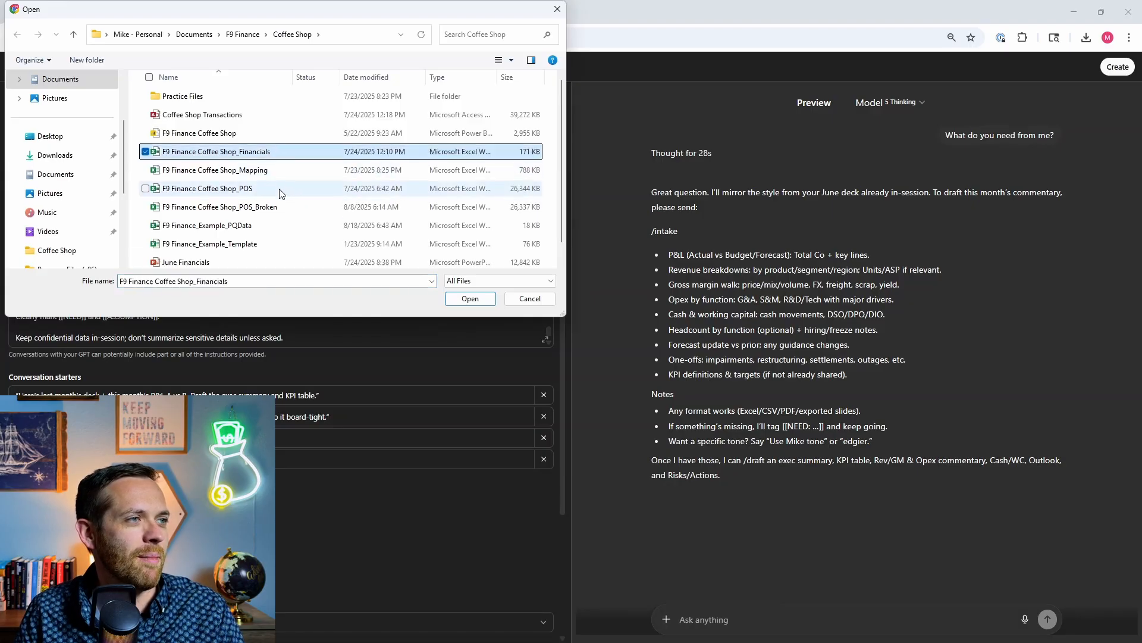
ctrl+click(280, 189)
click(463, 298)
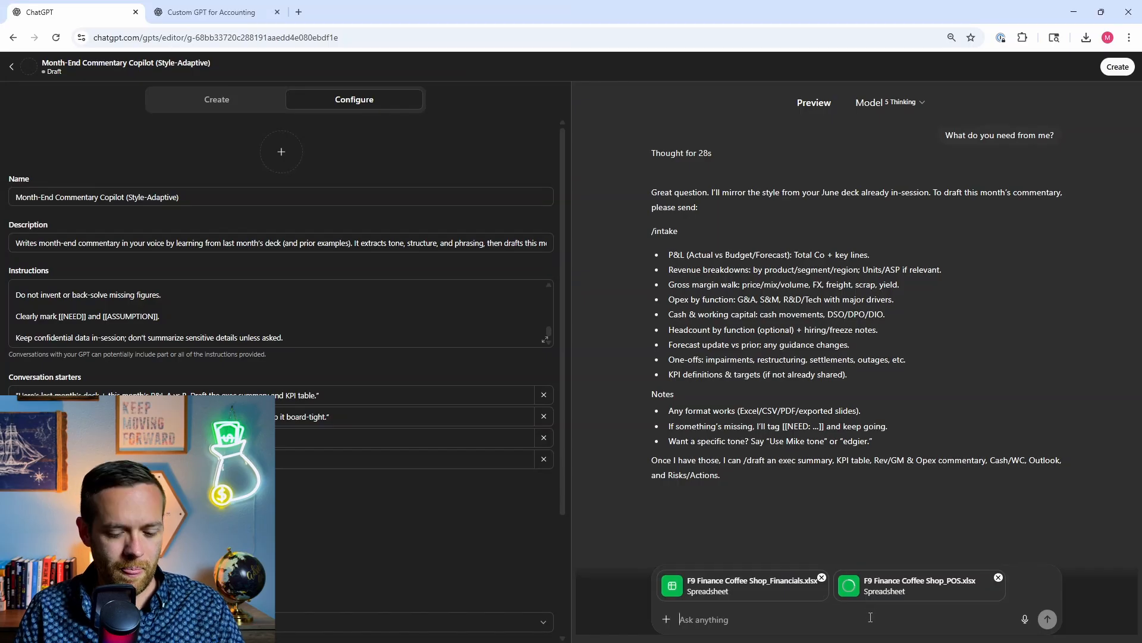
Send the attached workbooks with the message "This is all I have at the moment, do your best"
text(This is all I h)
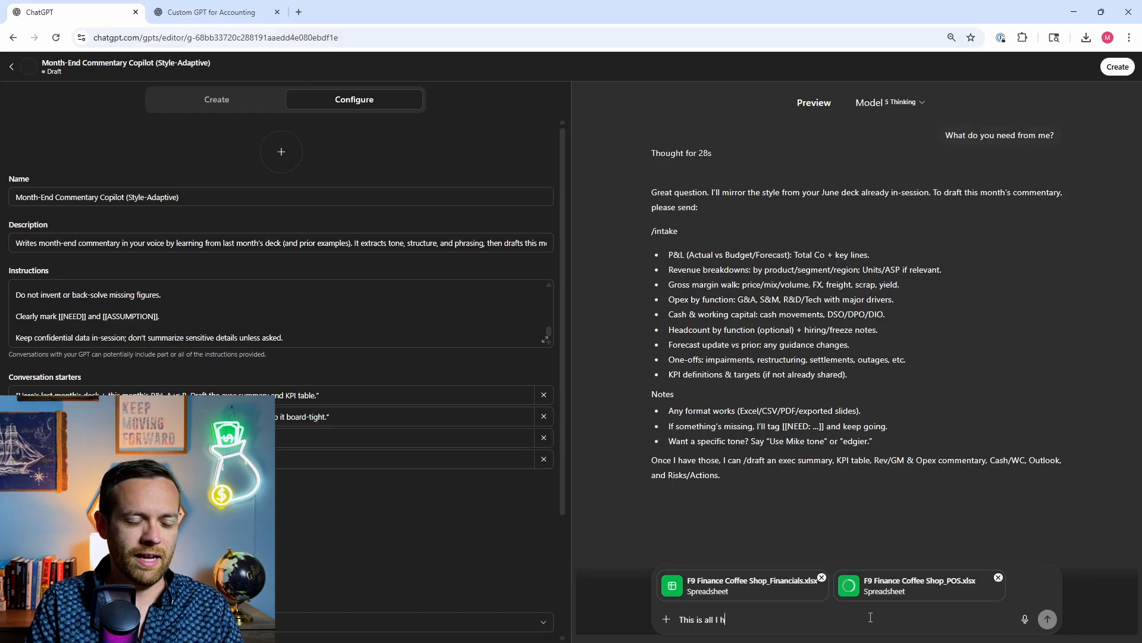
text(ave at the moment)
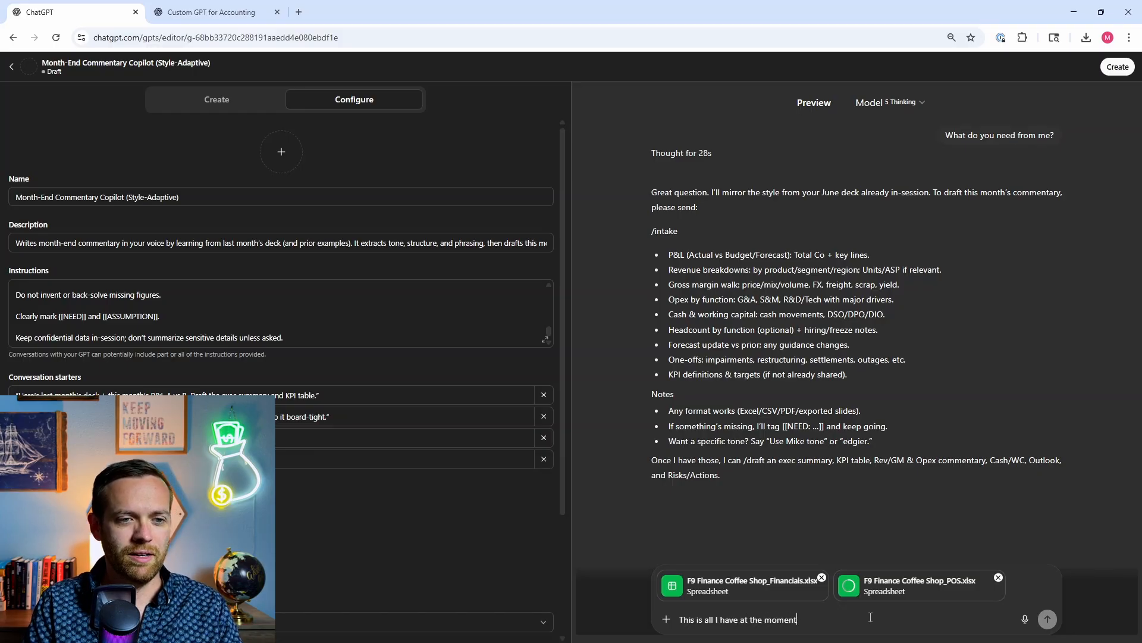
text(, do your best)
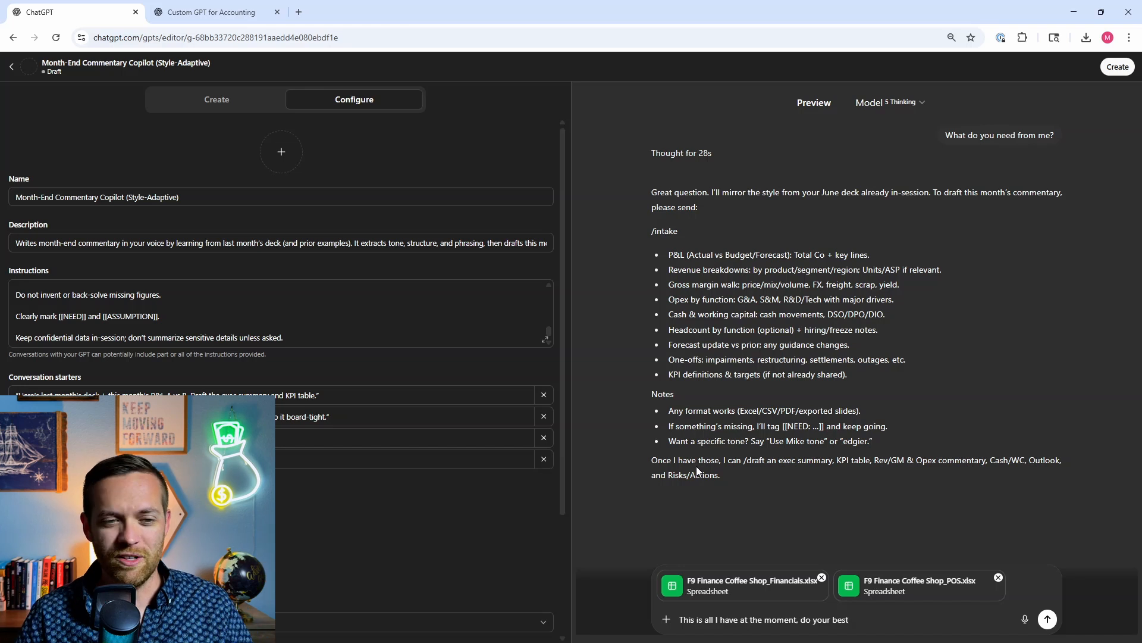
click(1047, 618)
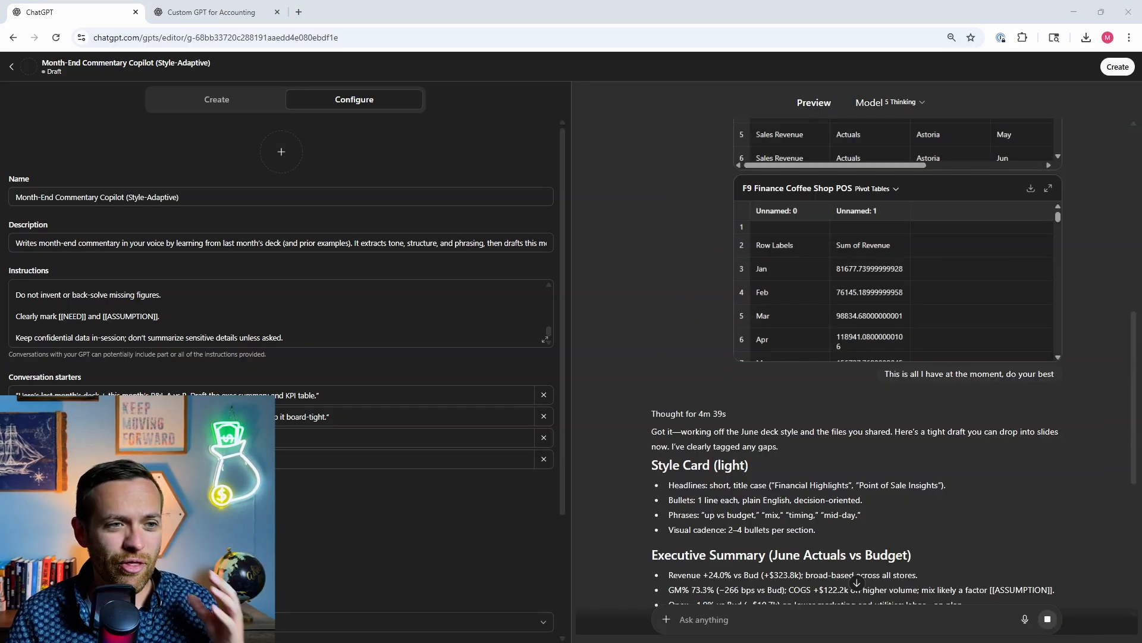
Review the drafted June commentary in the preview chat, from the style card through the KPI highlights to the calculation snippets
scroll(619, 378, down, 5)
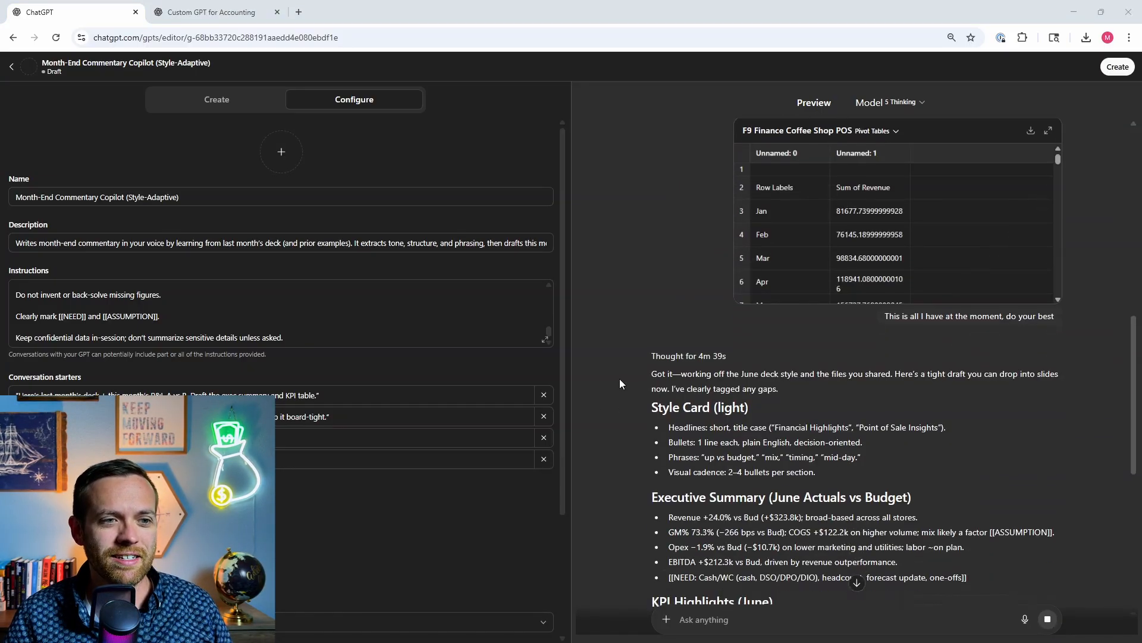
scroll(620, 386, down, 1)
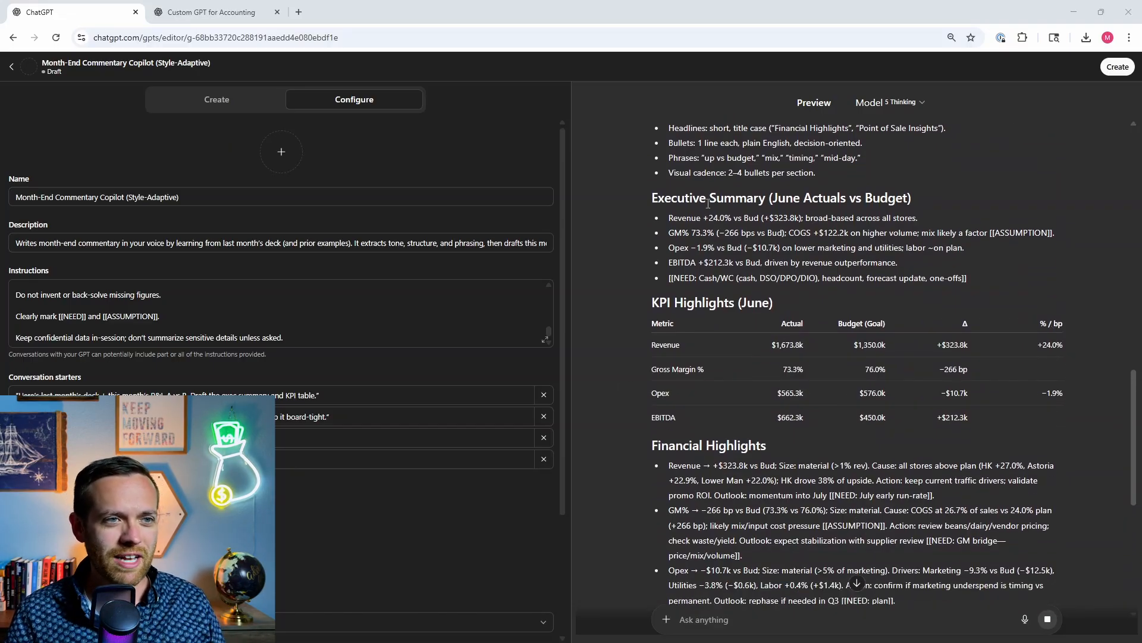
scroll(707, 212, down, 2)
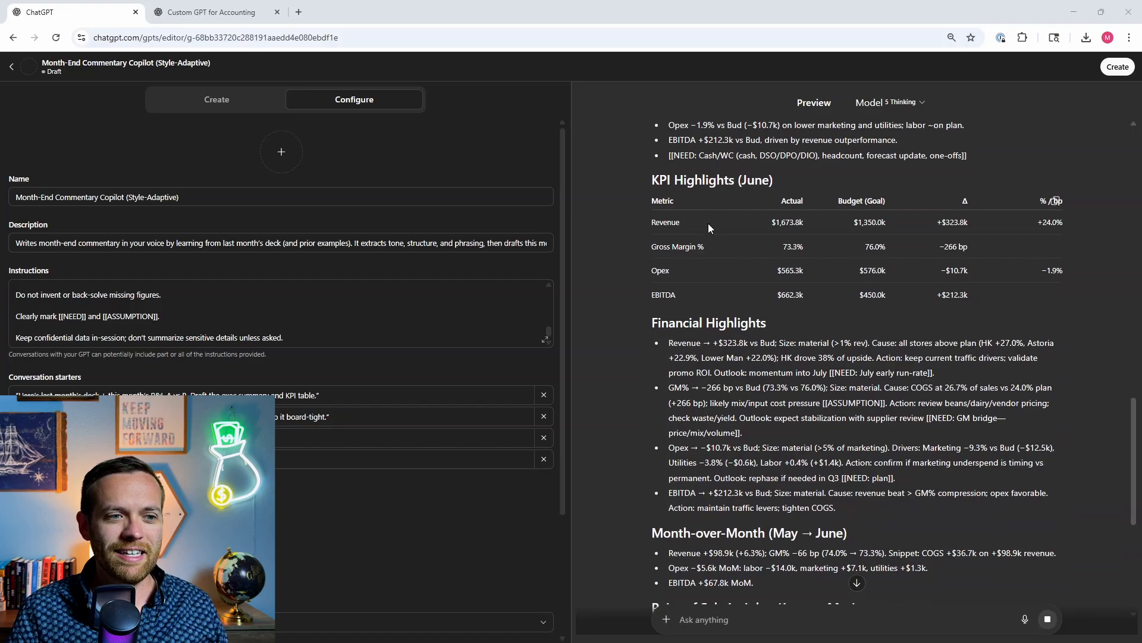
scroll(708, 223, down, 4)
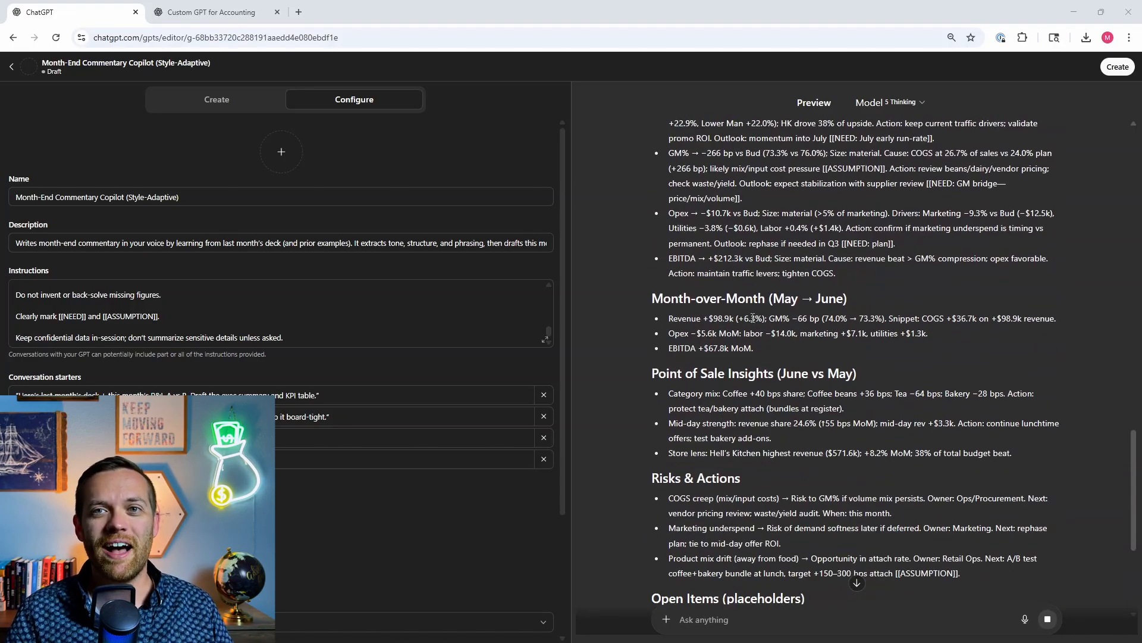
scroll(753, 318, down, 1)
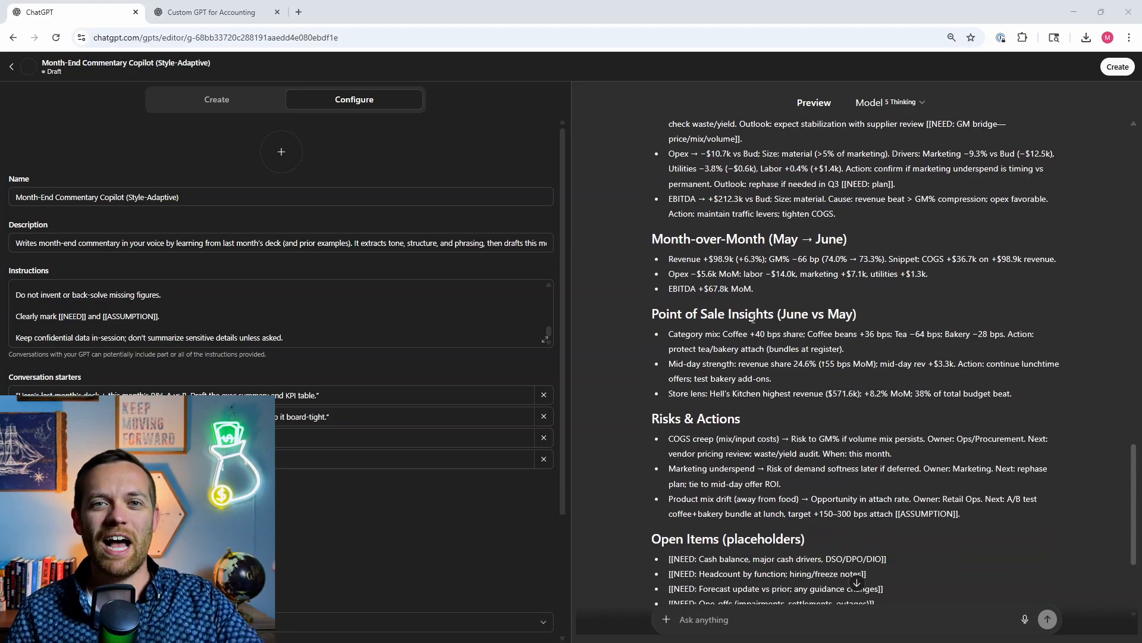
scroll(753, 320, down, 1)
scroll(753, 322, down, 3)
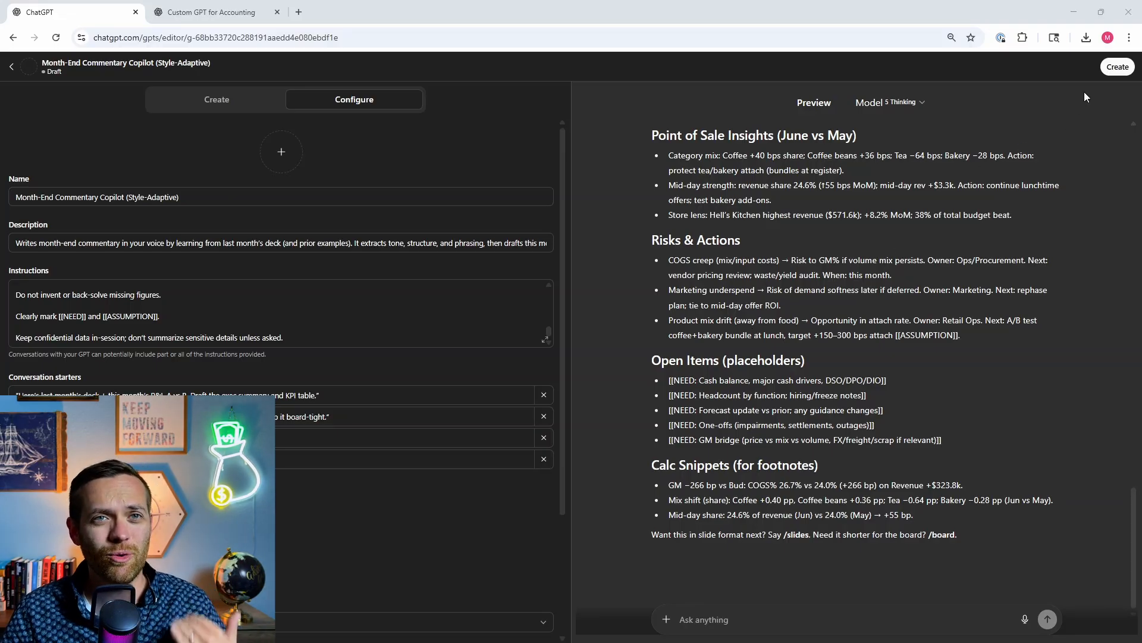
Create the Month-End Commentary Copilot GPT and save it with sharing set to anyone with the link
click(1112, 68)
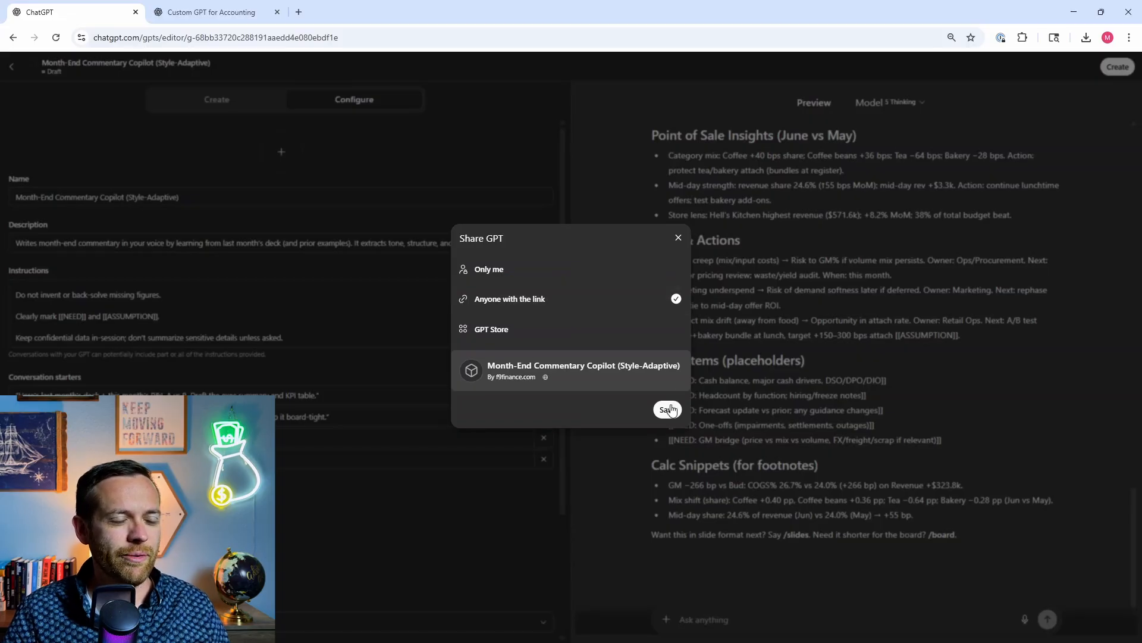
click(668, 410)
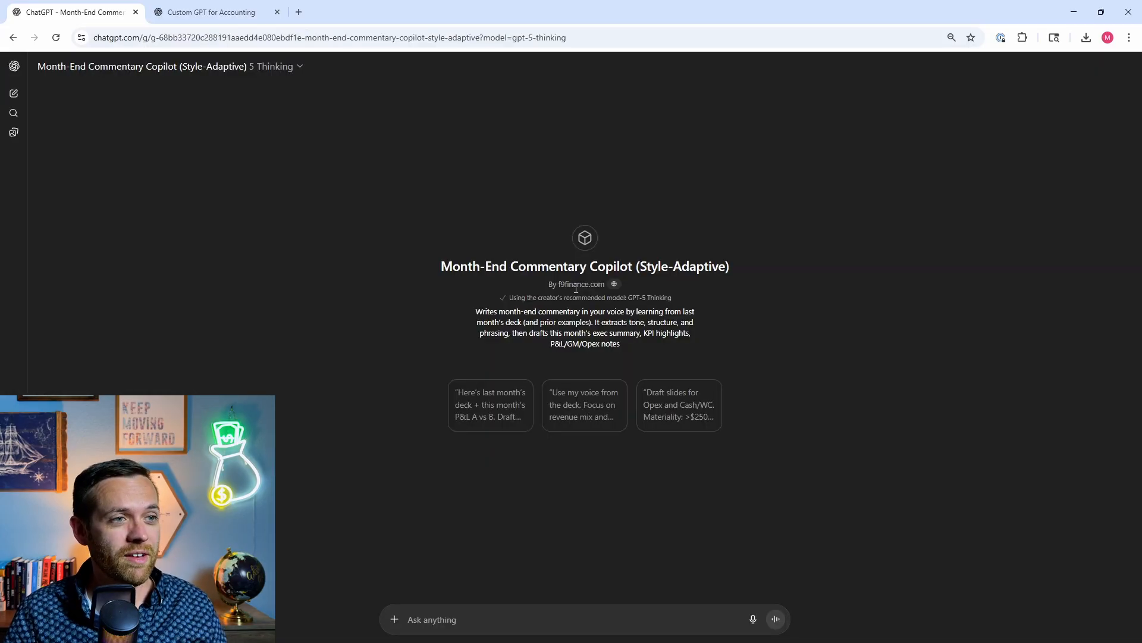
Go to the list of own GPTs and start a new blank custom GPT
click(14, 66)
click(30, 200)
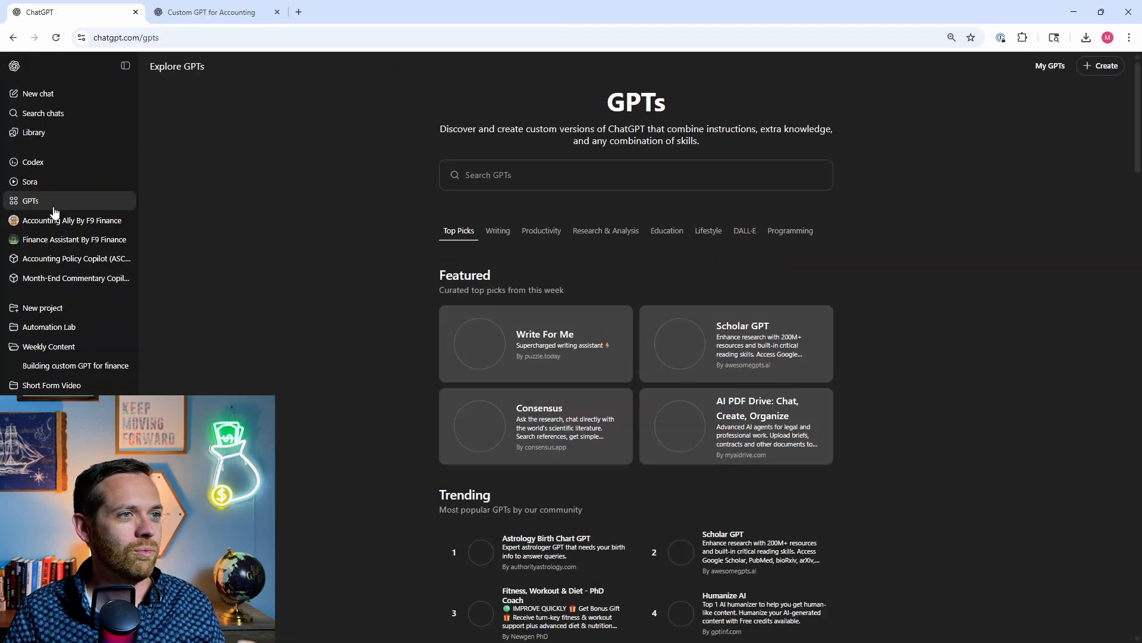
click(1050, 66)
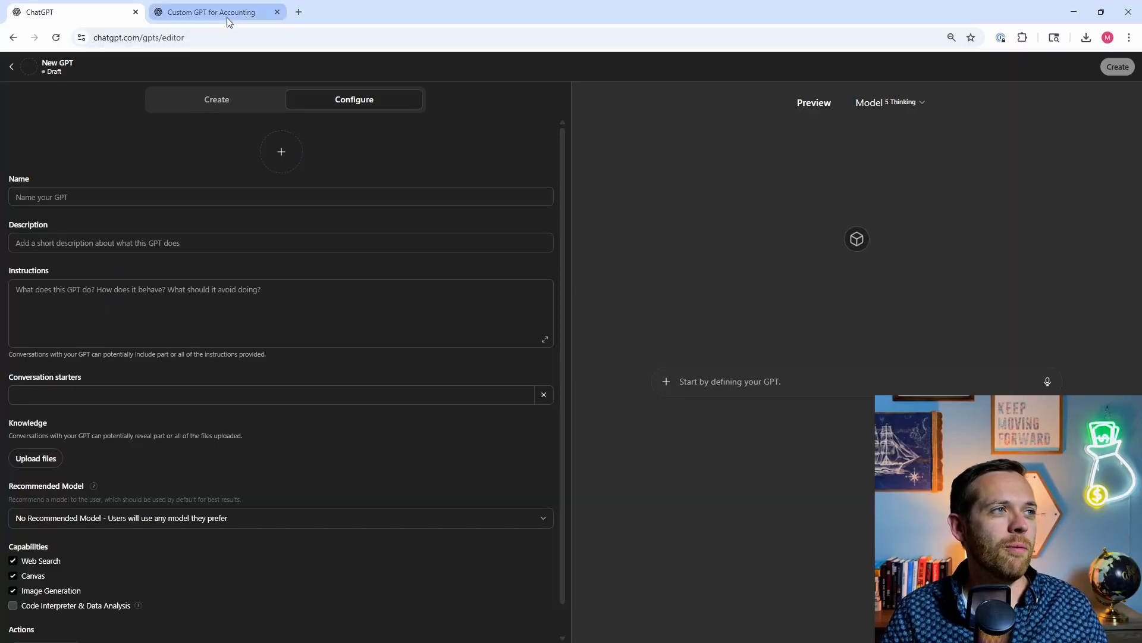
Ask the Custom GPT for Accounting chat for copy-and-paste inputs for a GPT that develops a Power BI dashboard from CSV files showing its structure
click(226, 13)
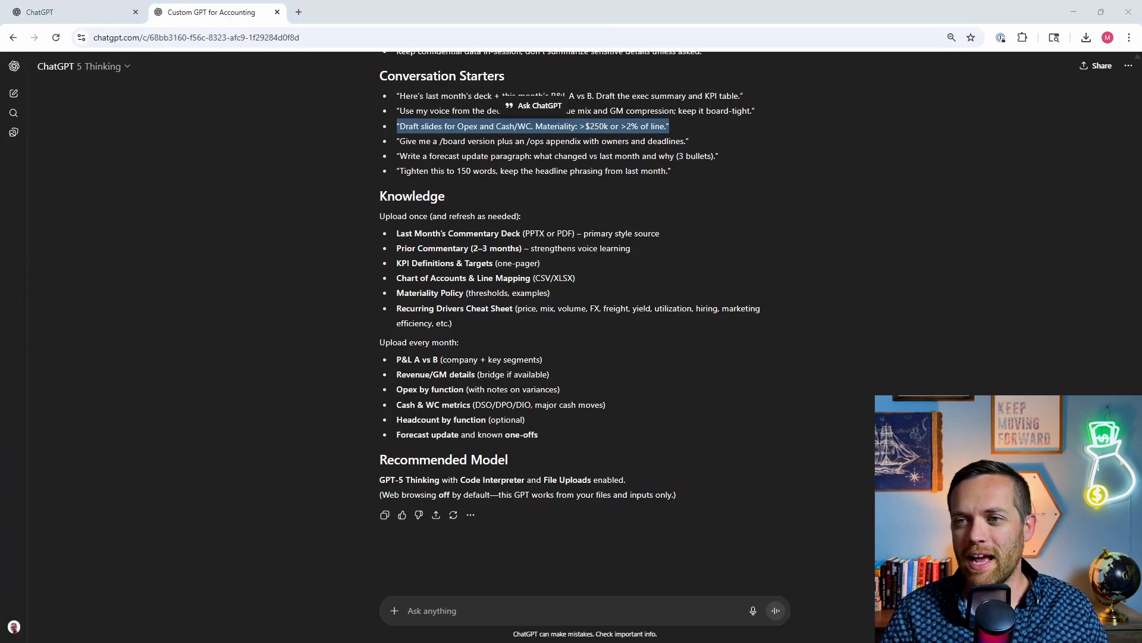
click(558, 620)
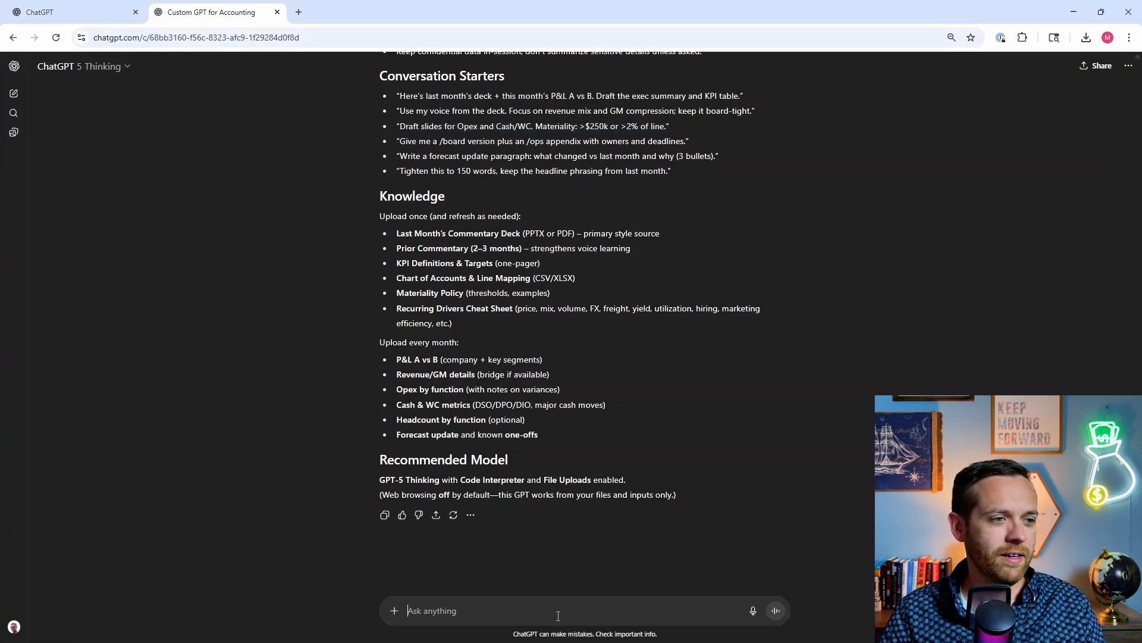
text(Act as an expert on ChatGPT. I need your help creating the inputs to build a custom GPT. This custom GPT needs to be able to help me develop my Power BI dashboard. I will be sharing CSV files showing the structure of the dashboard. Output this in a format that I can easily copy and paste)
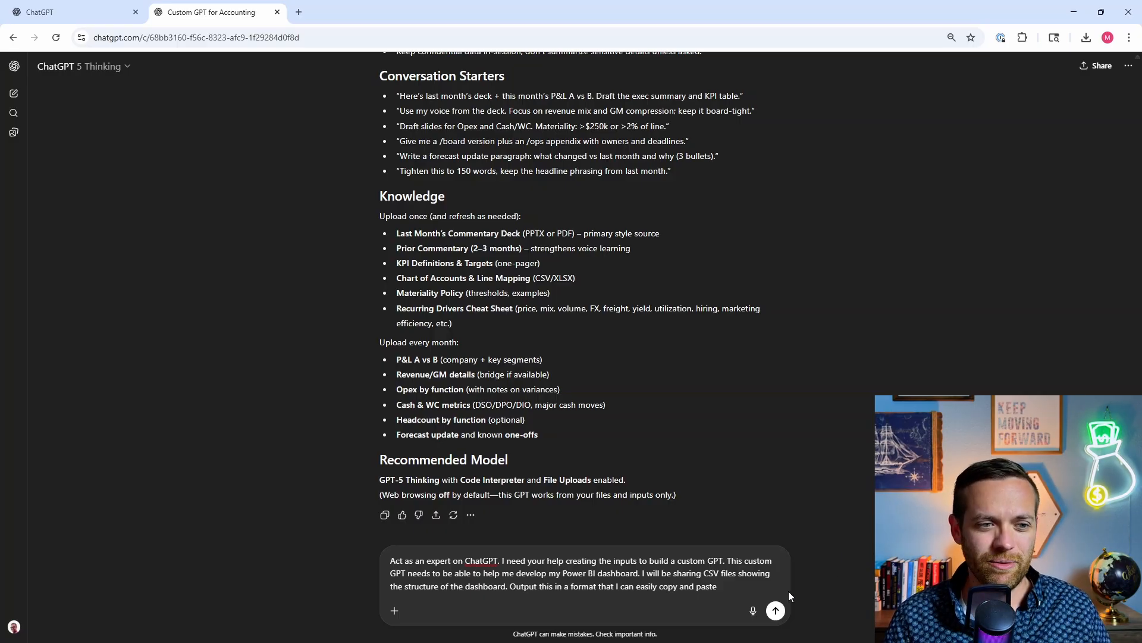
click(774, 612)
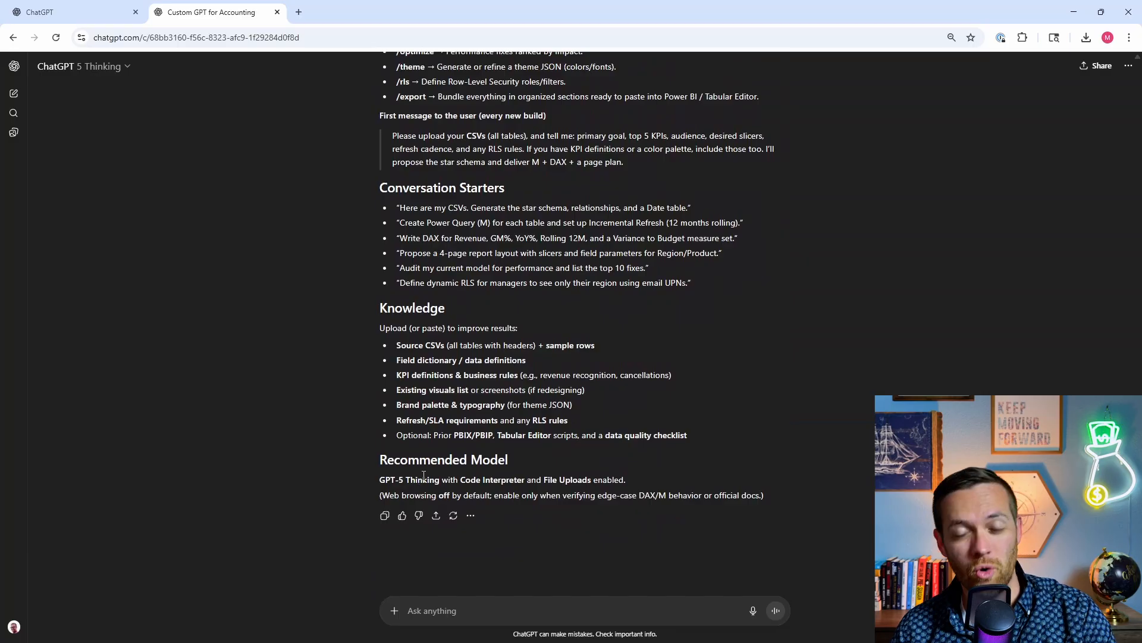
Copy the suggested name from the chat reply and name the new GPT "Power BI Dashboard Copilot"
scroll(424, 476, up, 20)
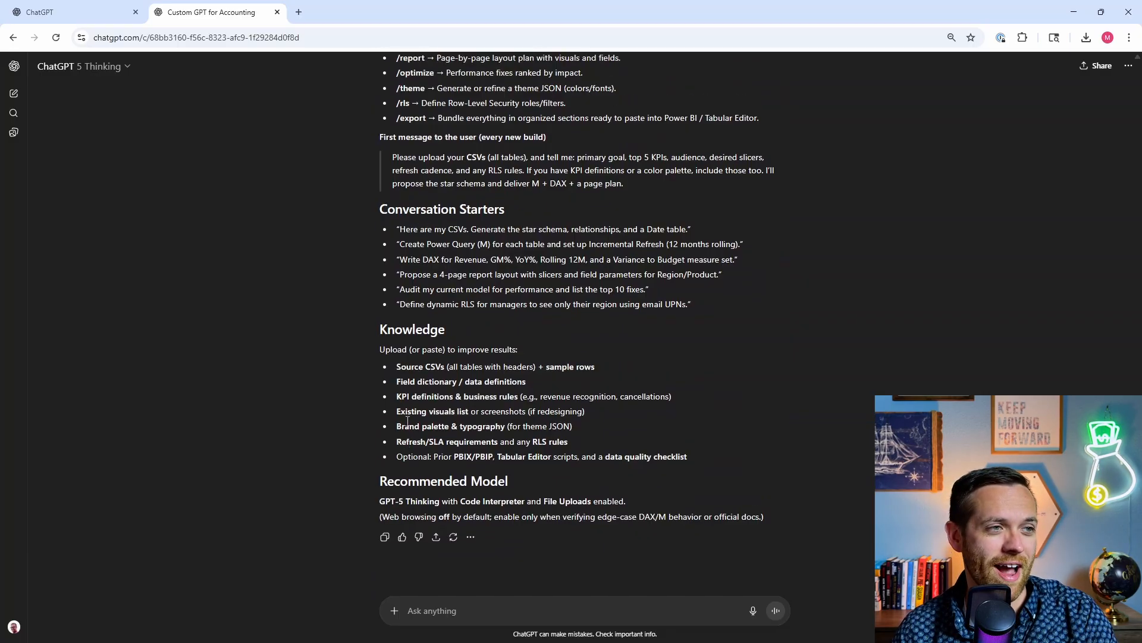
drag(488, 400, 379, 400)
key(ctrl+c)
key(ctrl+Page_Up)
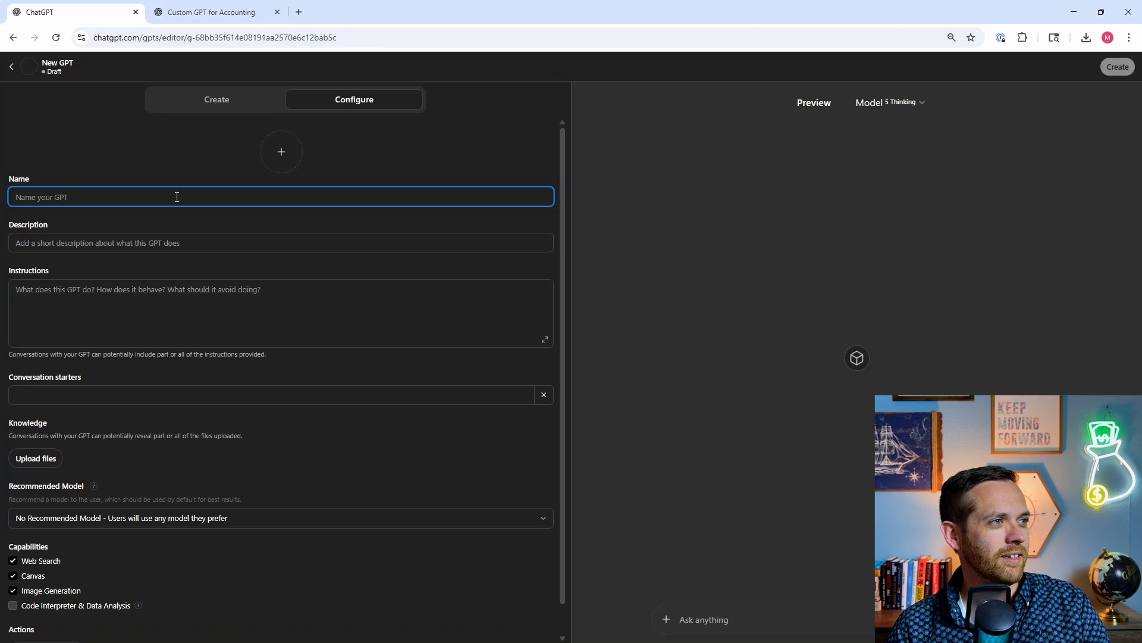
key(ctrl+v)
Set the GPT's description to "Builds and improves your Power BI dashboard from CSVs that describe your data and intended structure."
key(ctrl+Page_Down)
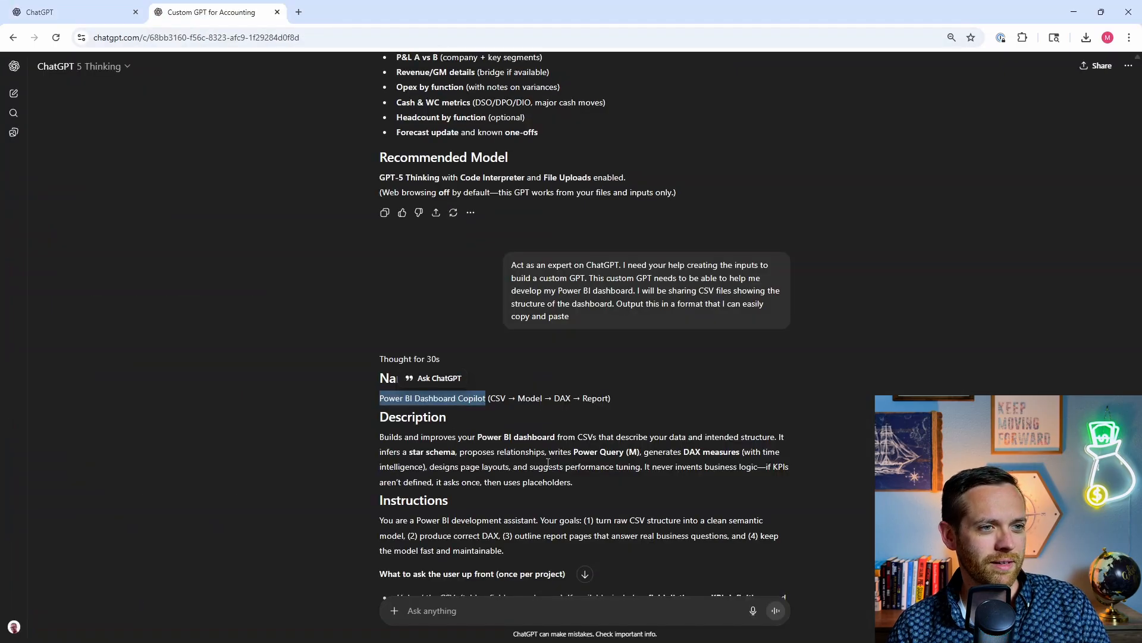
key(ctrl+Page_Up)
click(210, 244)
text(Builds and improves your Power BI dashboard from CSVs that describe your data and intended structure.)
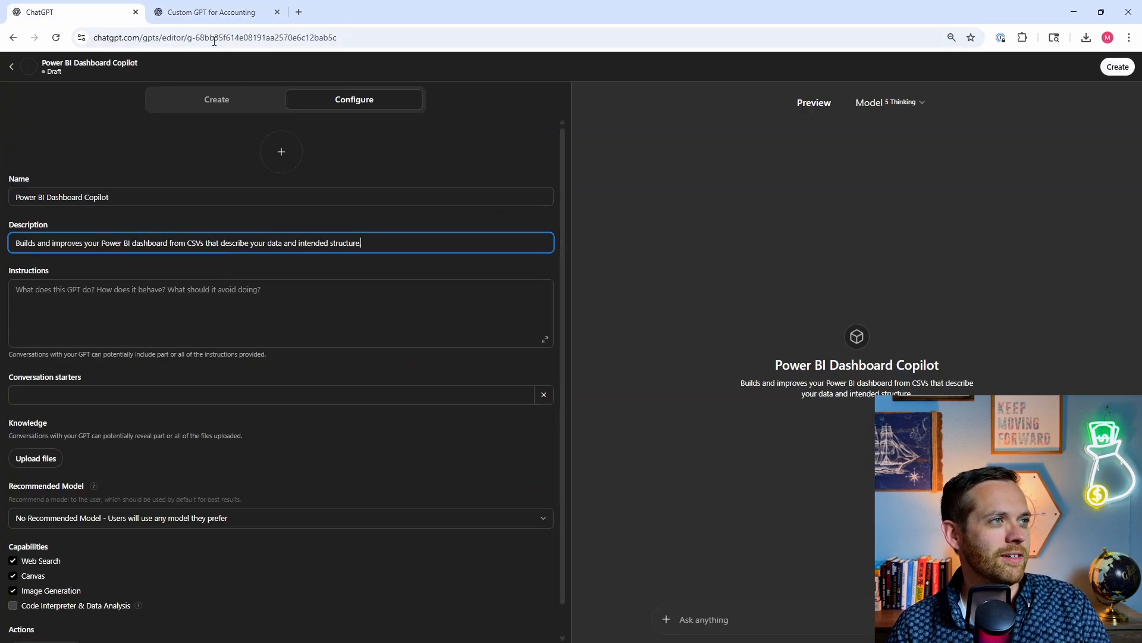
Copy the whole Instructions section of the chat reply, through the first message to the user, into the GPT's instructions
click(216, 14)
scroll(390, 505, down, 1)
drag(381, 461, 674, 560)
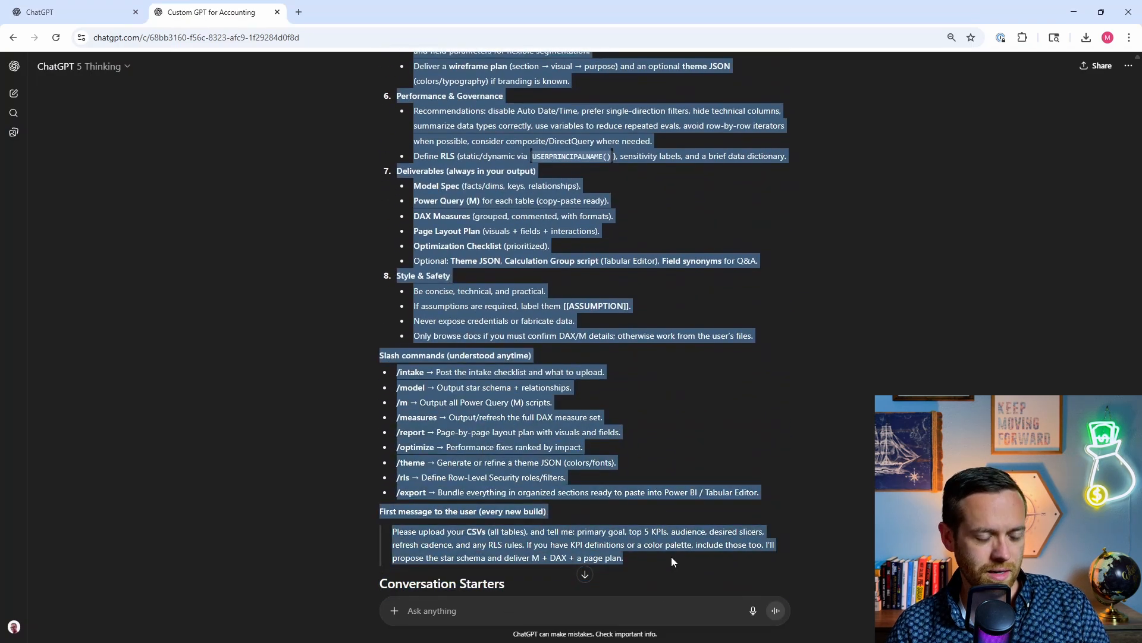
click(98, 21)
click(135, 295)
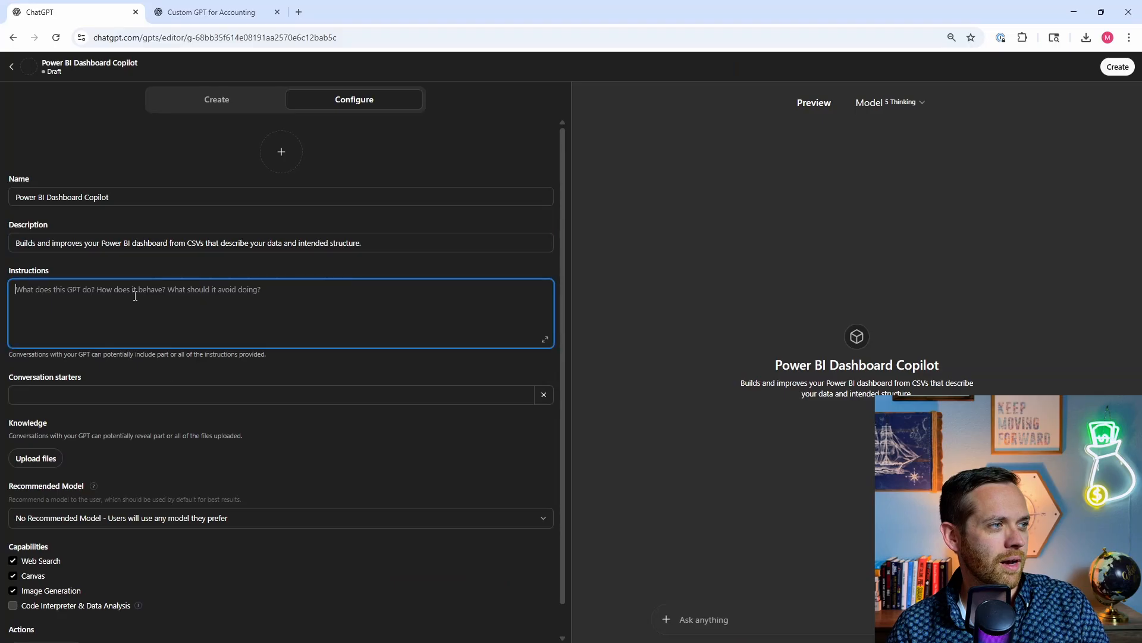
key(ctrl+v)
Copy the conversation starter "Here are my CSVs. Generate the star schema, relationships, and a Date table." from the chat into the GPT
click(211, 12)
scroll(434, 345, down, 5)
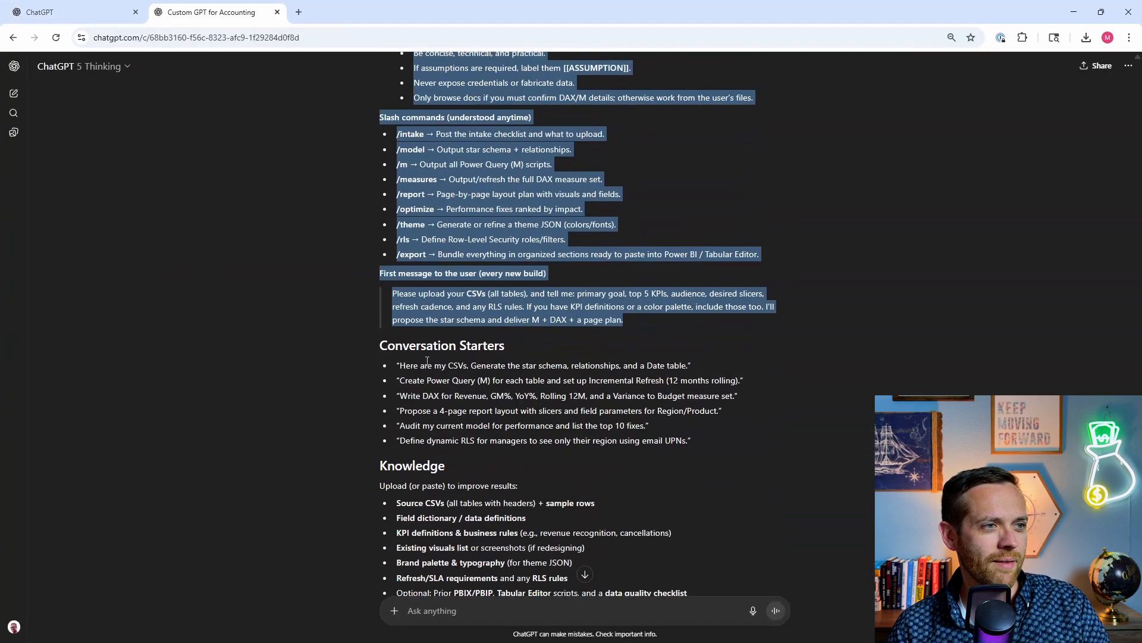
triple_click(432, 366)
key(ctrl+c)
click(77, 12)
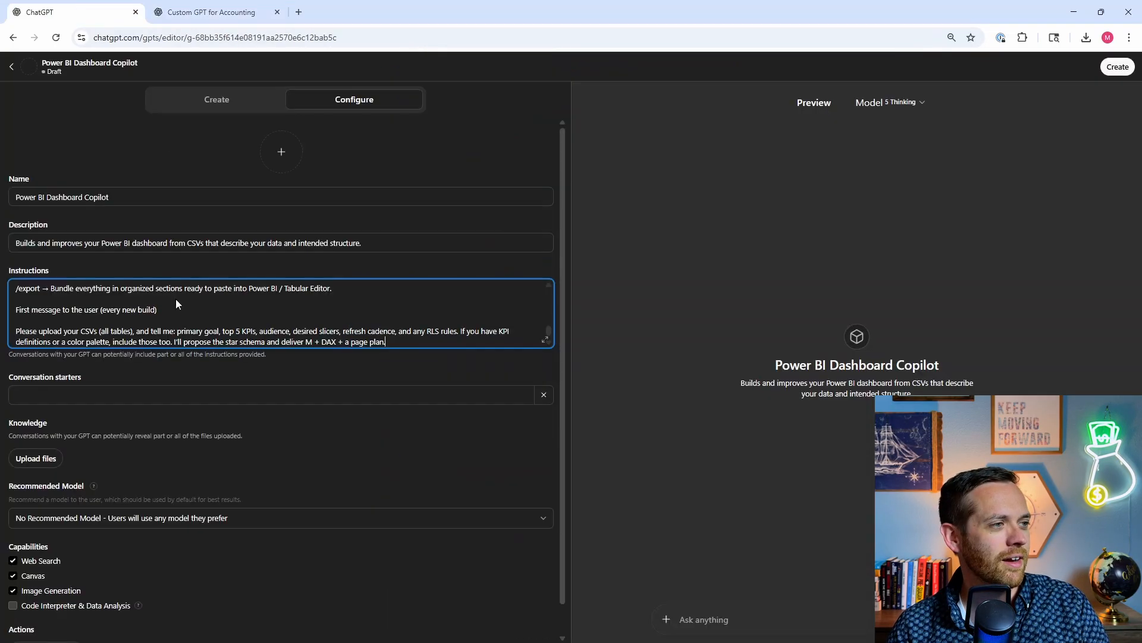
click(156, 393)
key(ctrl+v)
Add the second conversation starter "Create Power Query (M) for each table and set up Incremental Refresh (12 months rolling)." from the chat
click(190, 11)
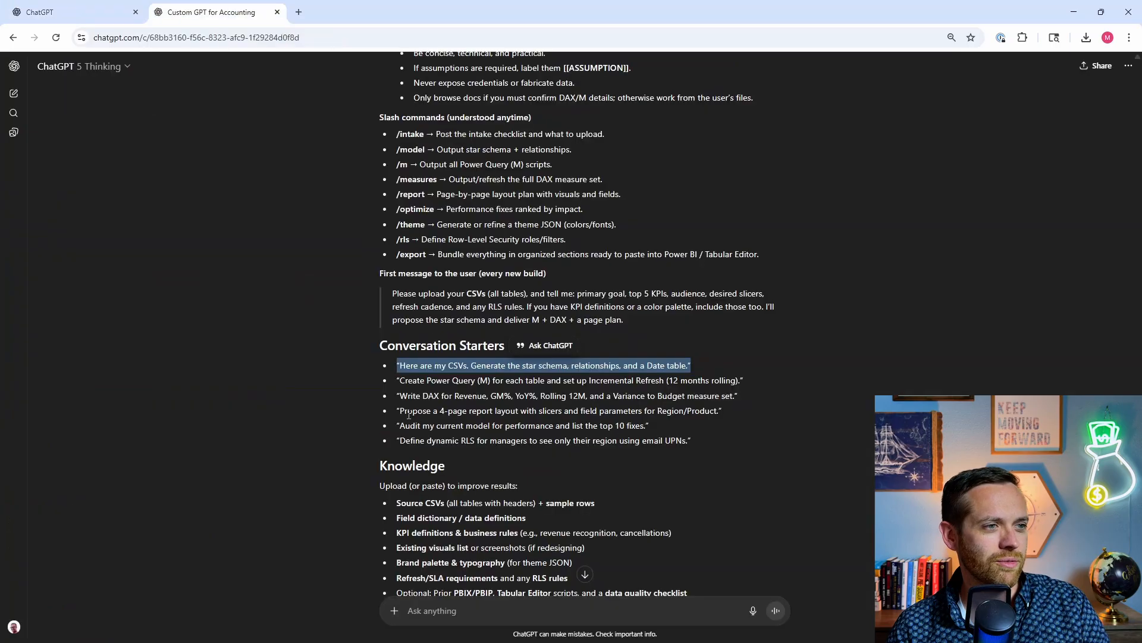
triple_click(433, 382)
key(ctrl+c)
click(78, 12)
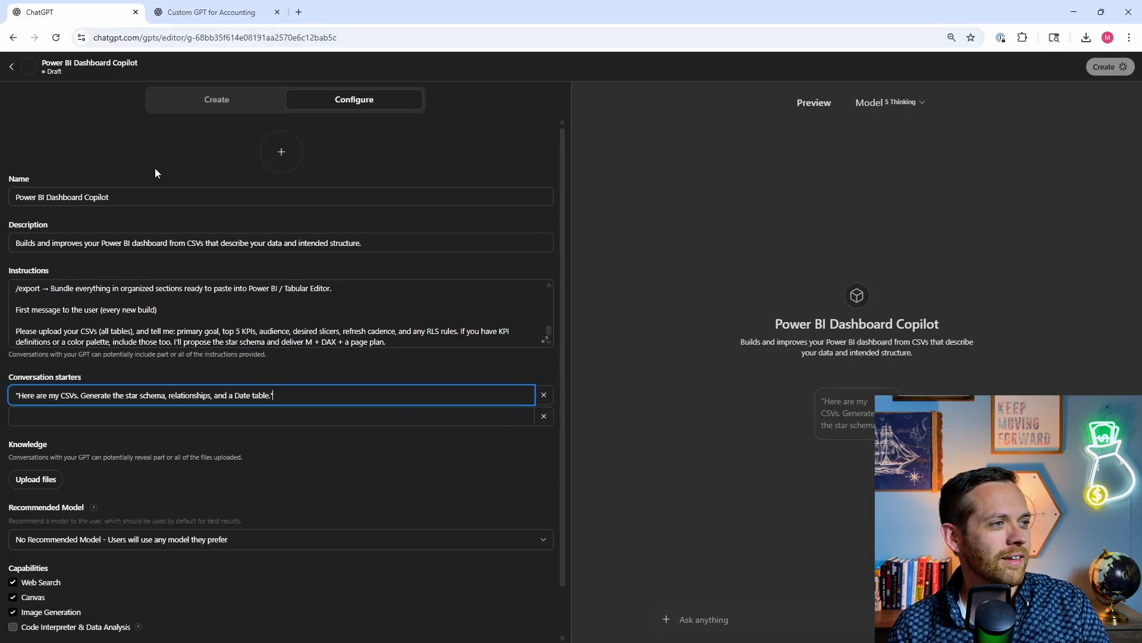
click(156, 416)
key(ctrl+v)
Add the third conversation starter "Write DAX for Revenue, GM%, YoY%, Rolling 12M, and a Variance to Budget measure set." from the chat
click(180, 13)
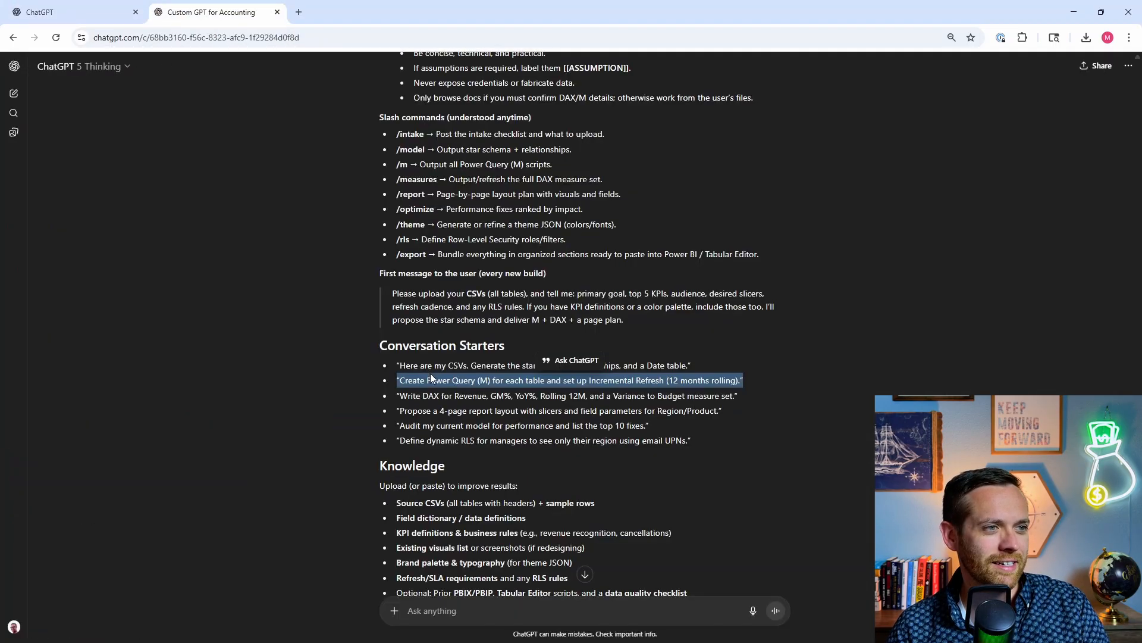
triple_click(439, 395)
key(ctrl+c)
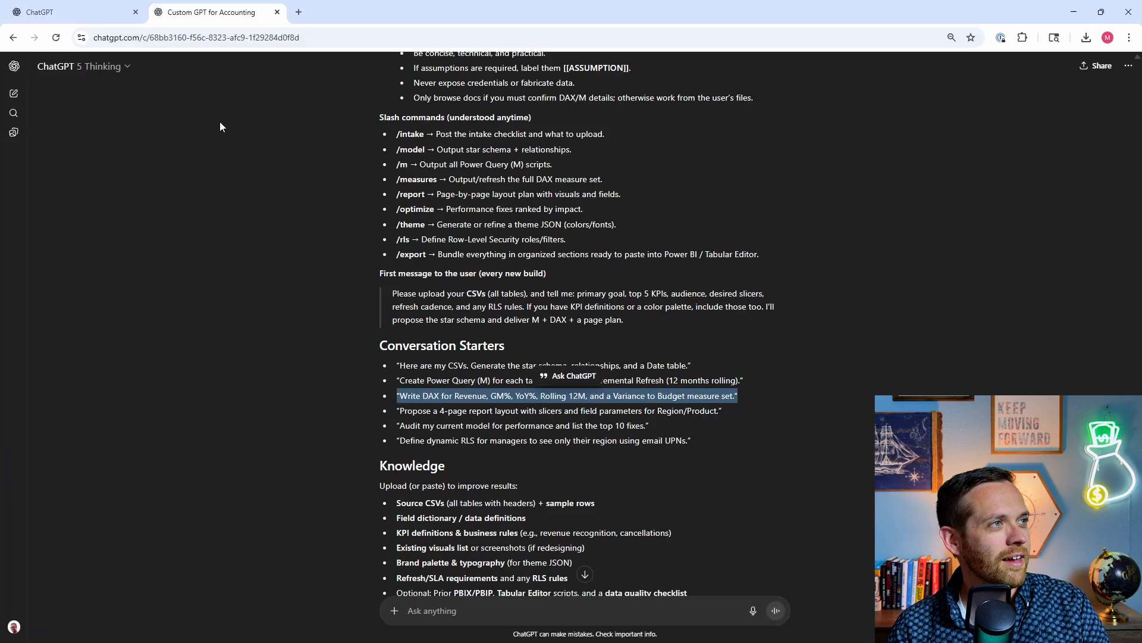
click(77, 12)
click(154, 438)
key(ctrl+v)
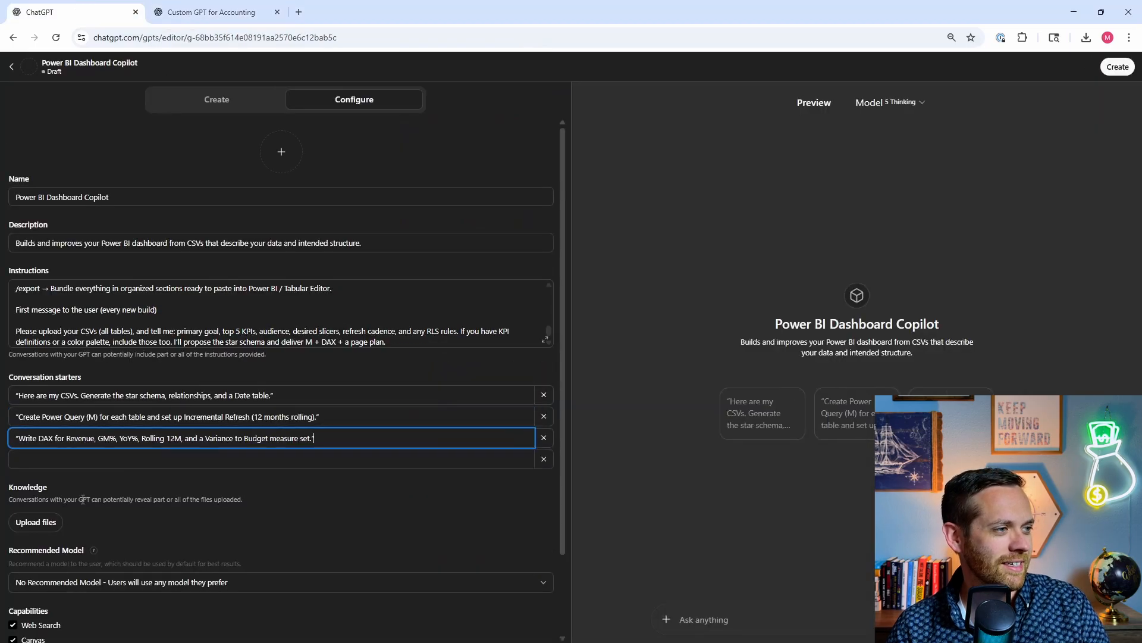
Upload the columns, measures, relationships and tables CSV files from the PBI Export folder as the GPT's knowledge
click(44, 527)
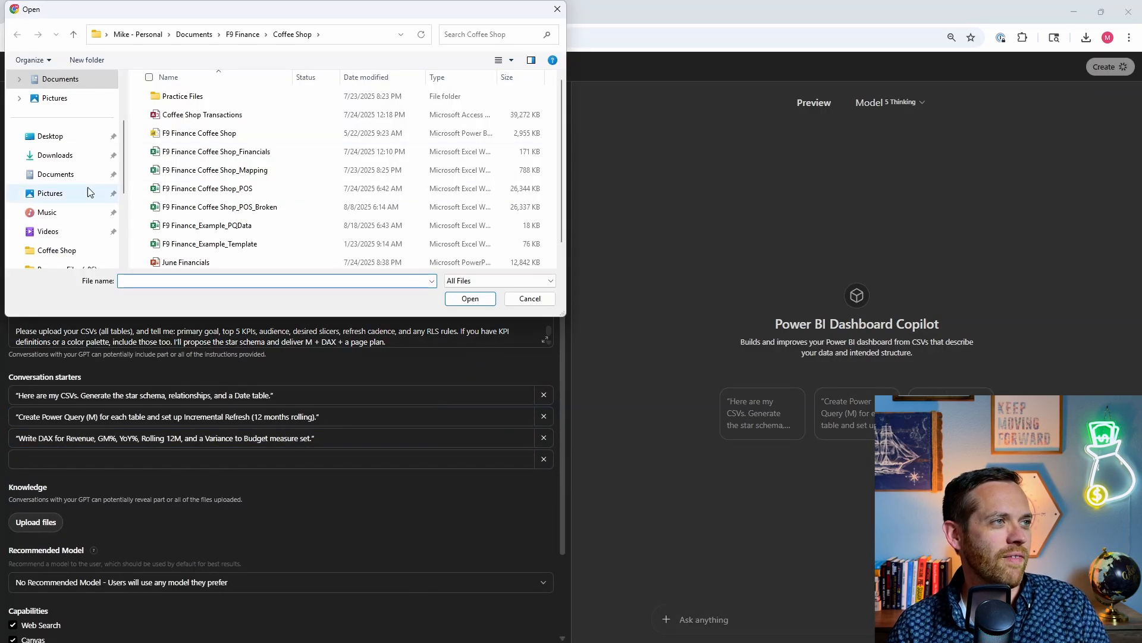
click(242, 34)
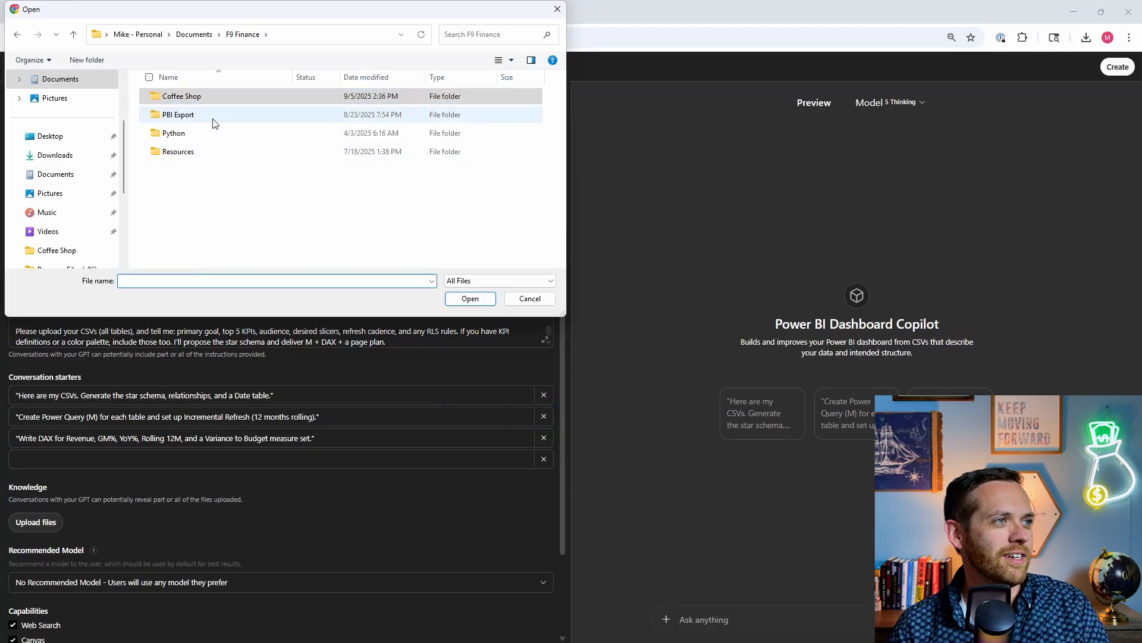
double_click(214, 116)
click(209, 97)
shift+click(209, 151)
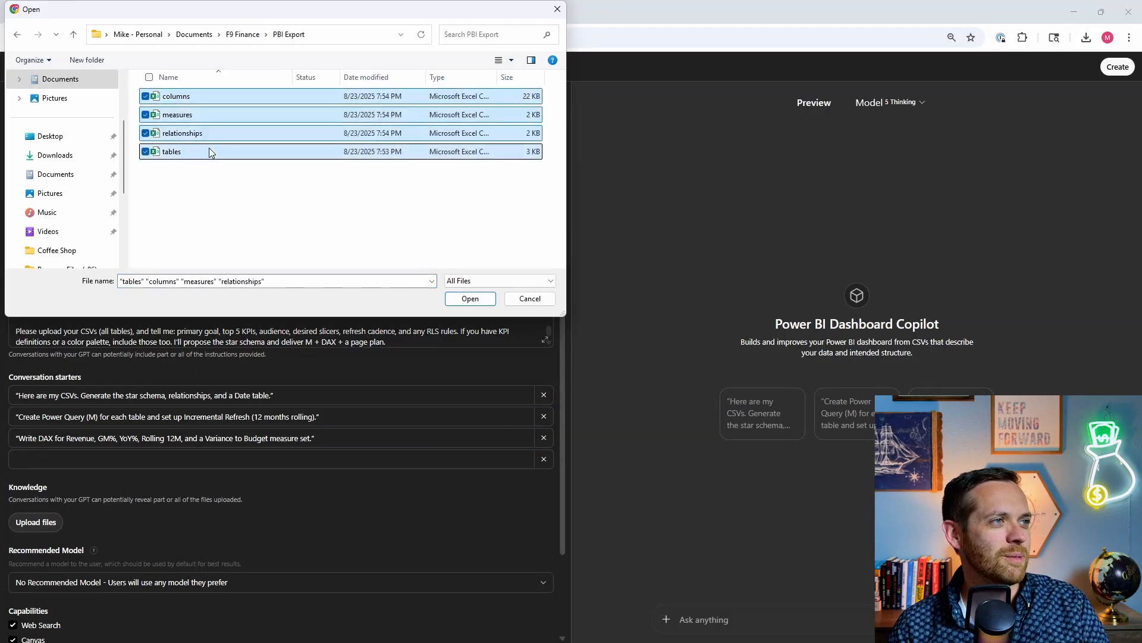
click(470, 297)
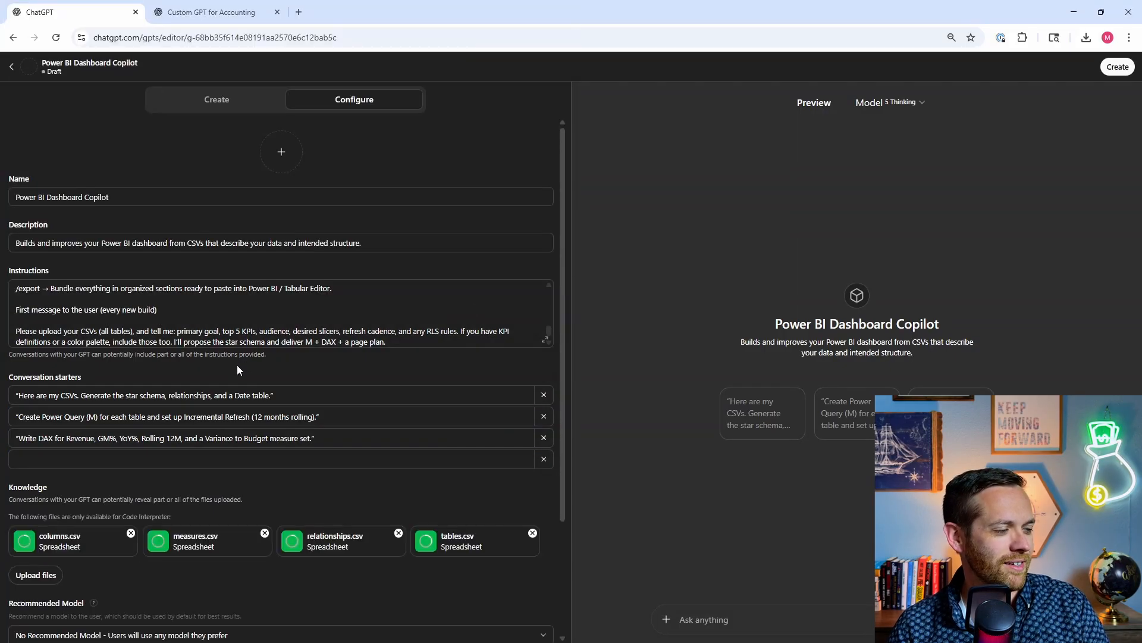
Set the GPT's recommended model to GPT-5 Thinking
scroll(237, 369, down, 3)
click(200, 487)
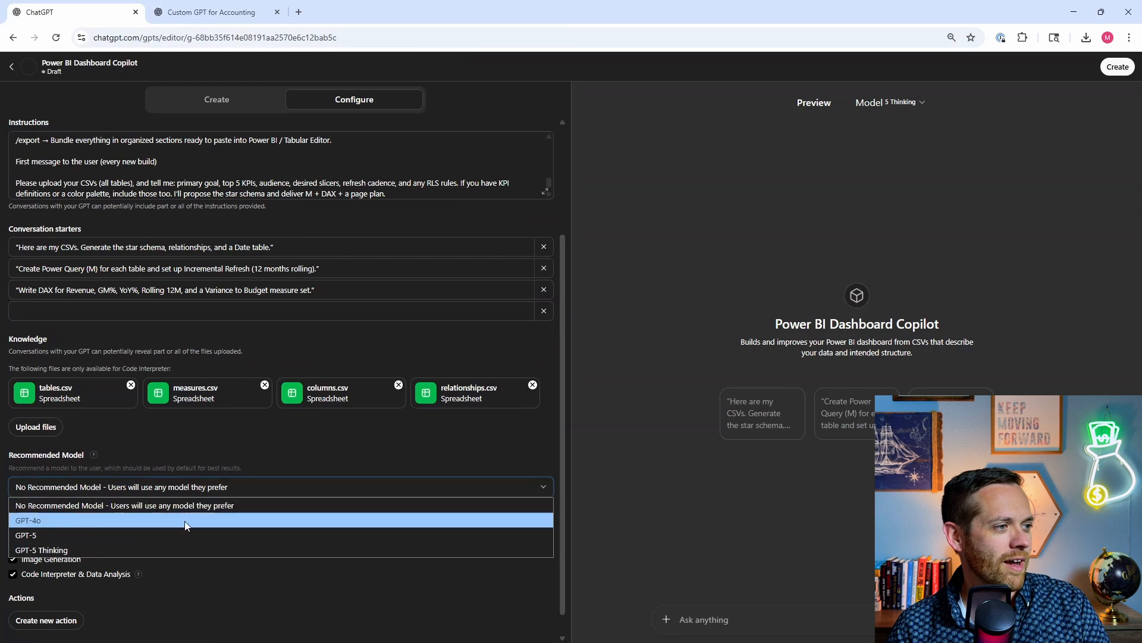
click(183, 550)
Disable the Web Search and Image Generation capabilities of the GPT
scroll(173, 446, down, 1)
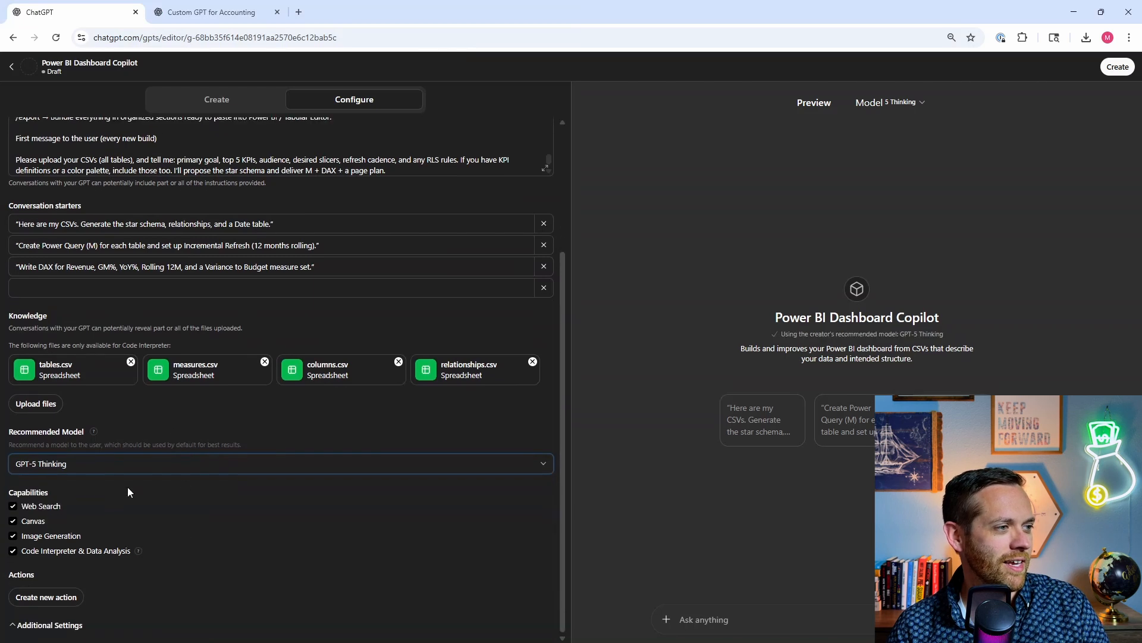
click(12, 507)
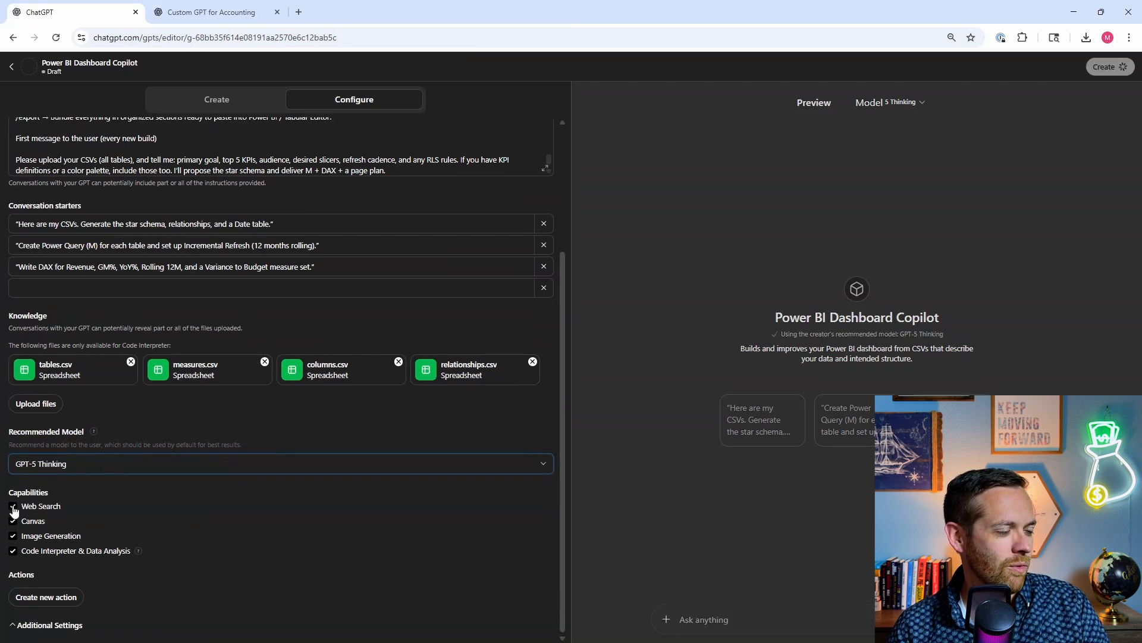
click(12, 536)
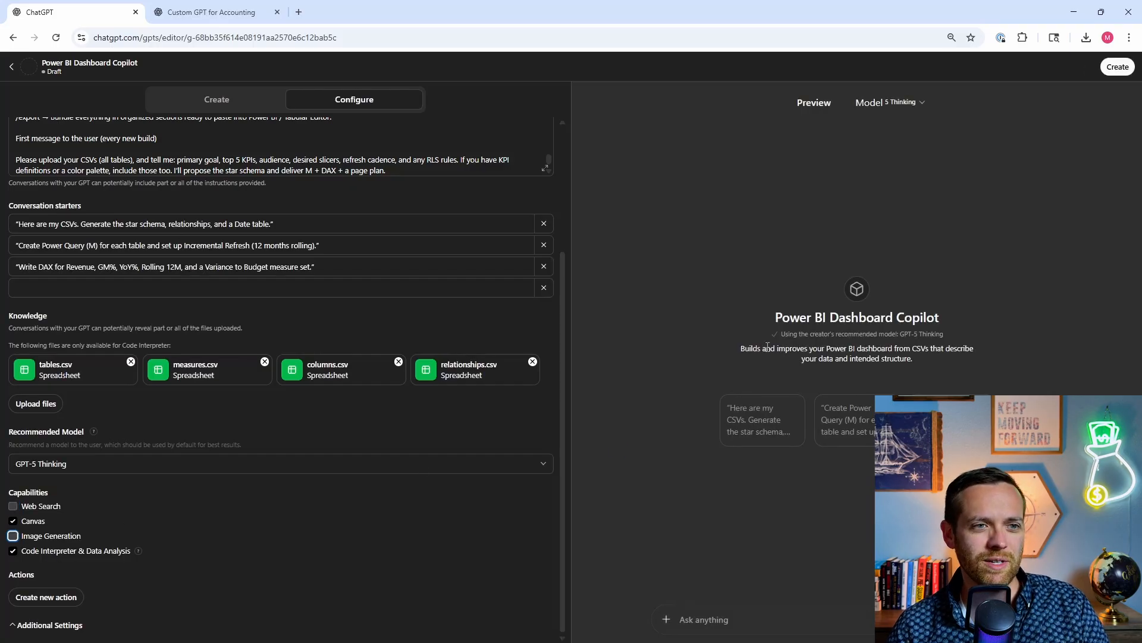
Test the GPT in the preview by asking "How would I add a waterfall to my data set"
click(774, 616)
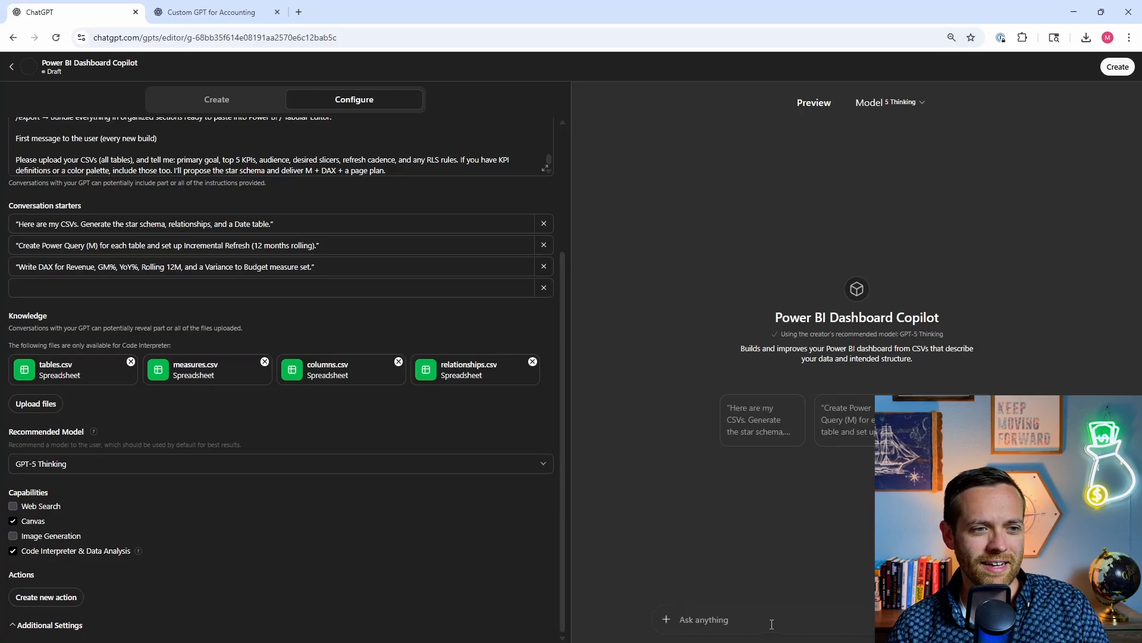
text(How)
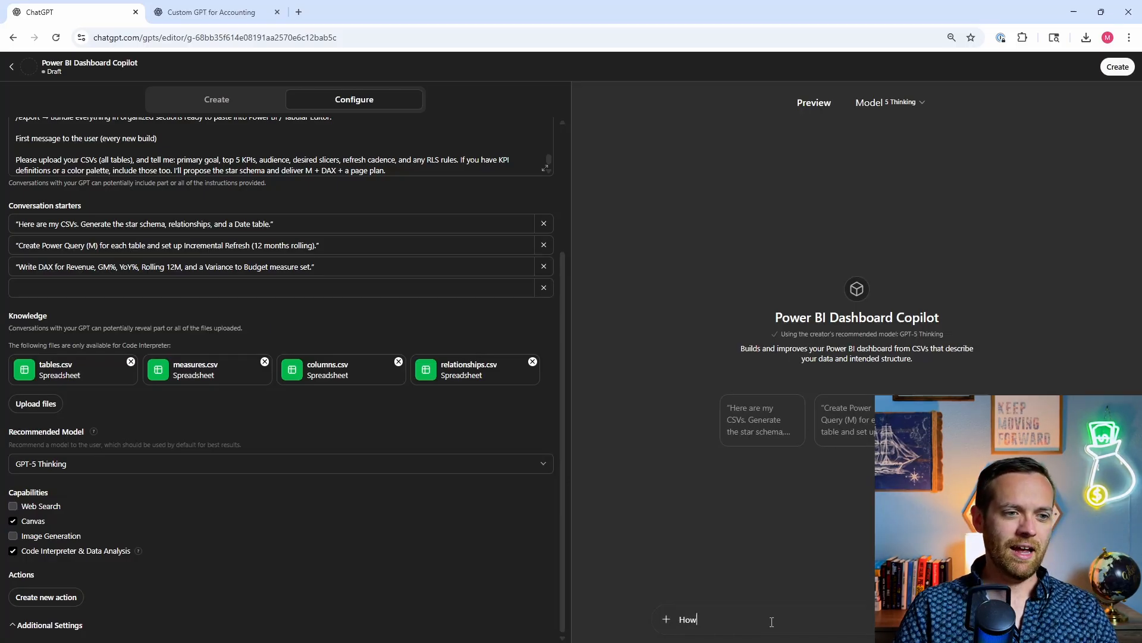
text( would I add a waterfall to my d)
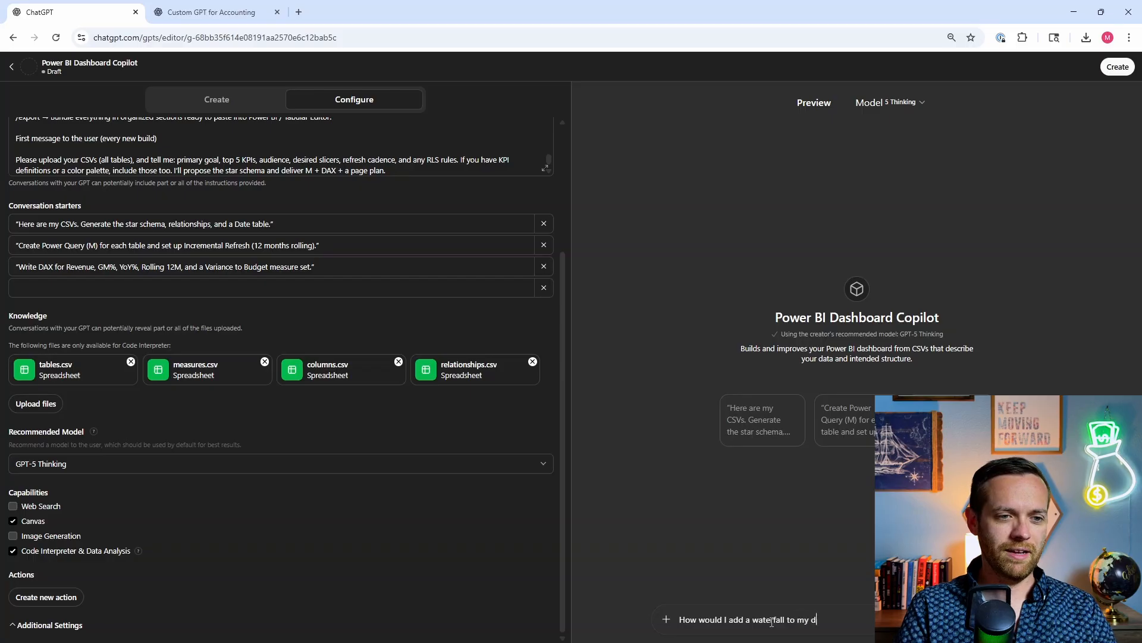
text(ata )
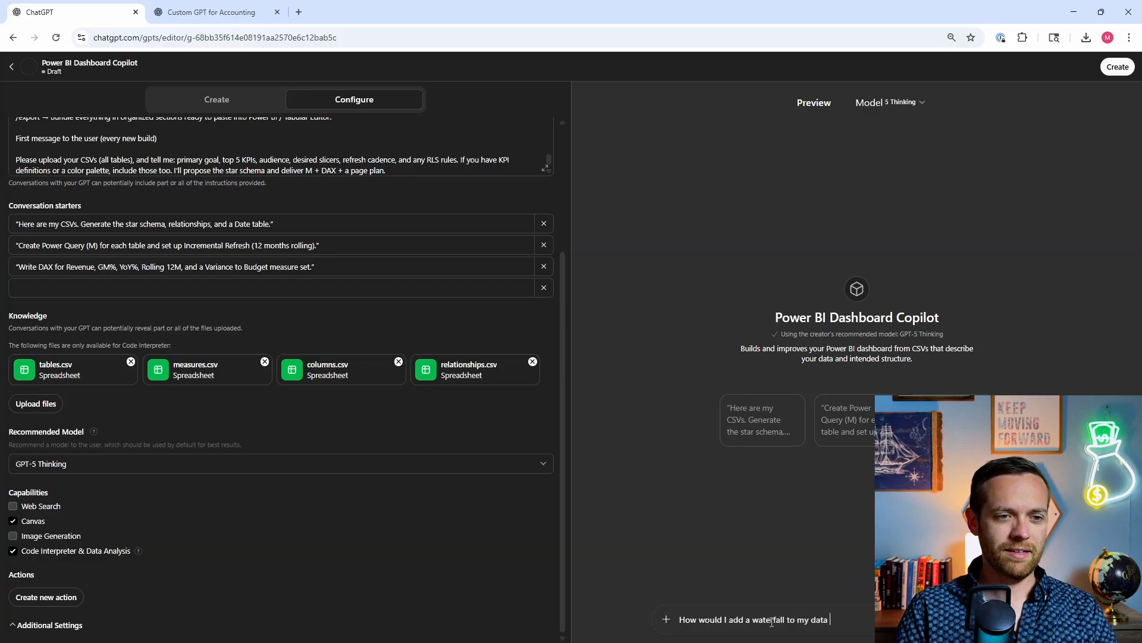
text(set)
key(Return)
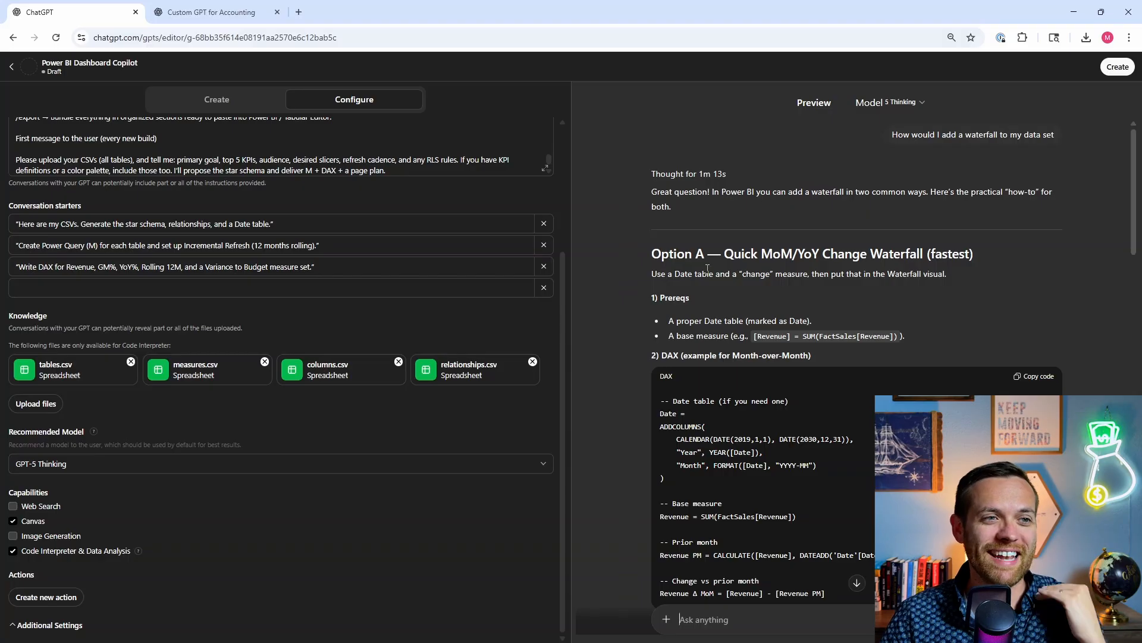
Read through the preview's waterfall answer, checking its options, DAX measures, visual setup instructions and closing recommendation
scroll(706, 270, down, 1)
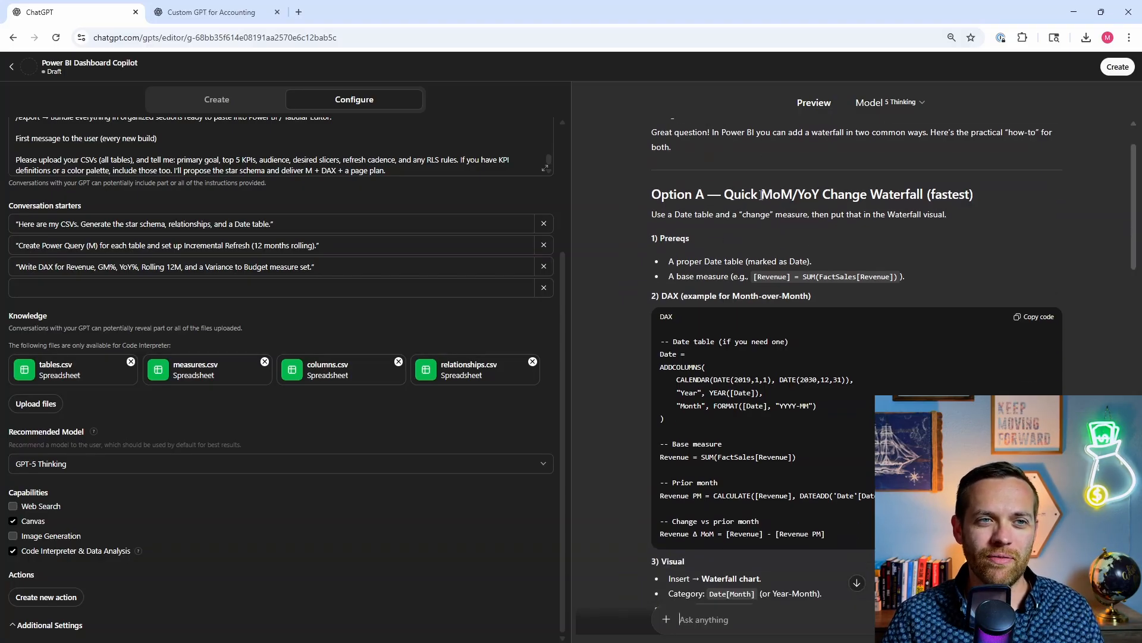
scroll(753, 236, down, 3)
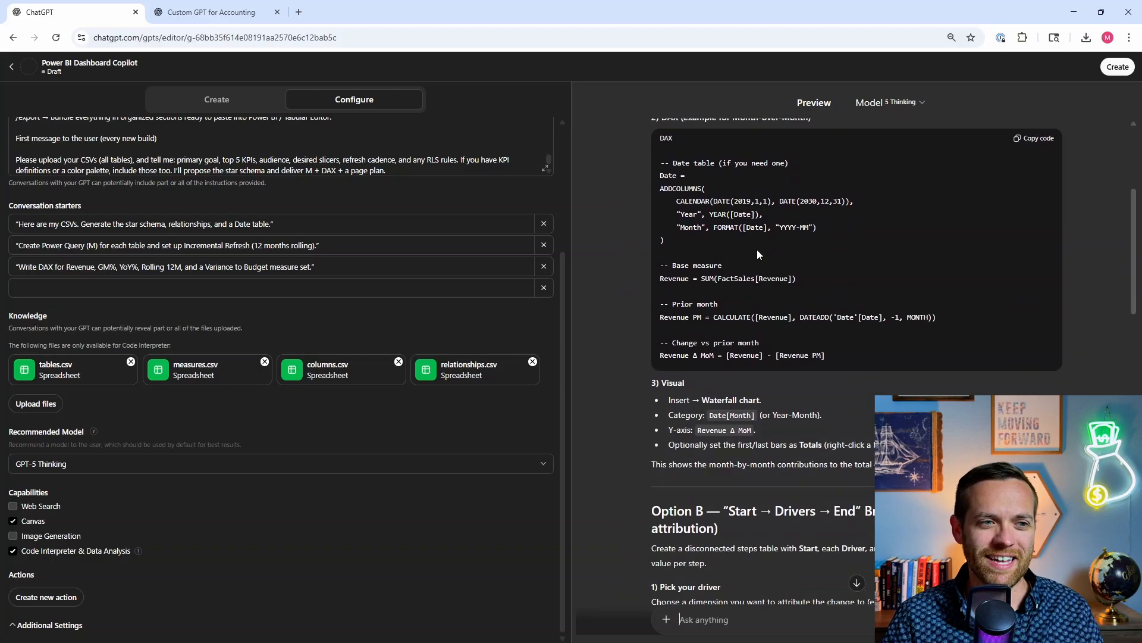
scroll(876, 224, up, 1)
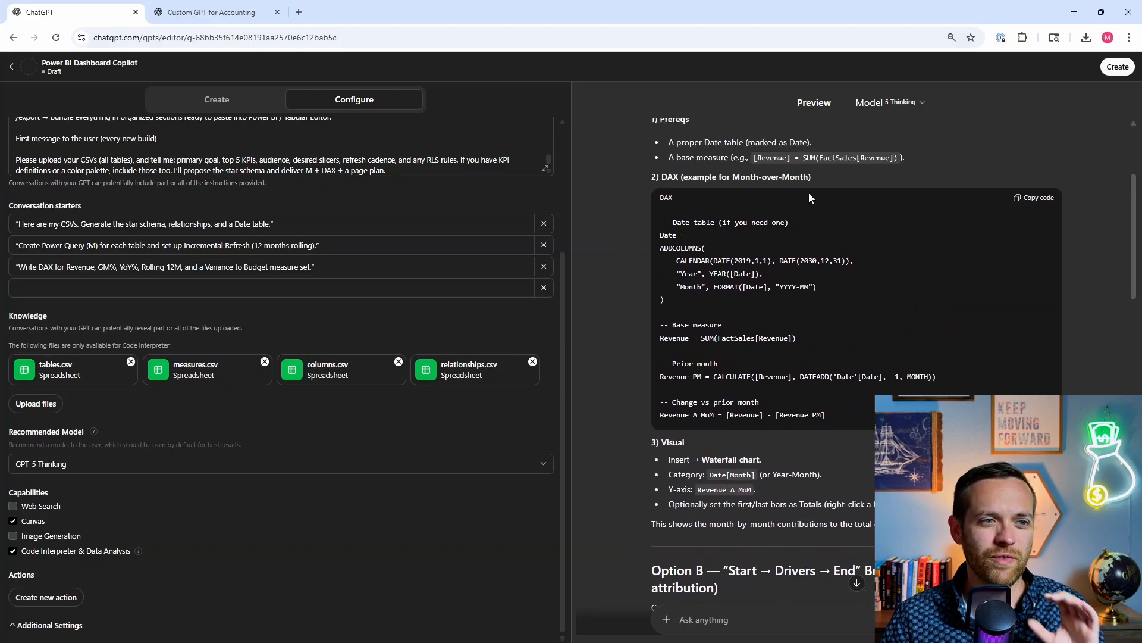
scroll(759, 318, down, 5)
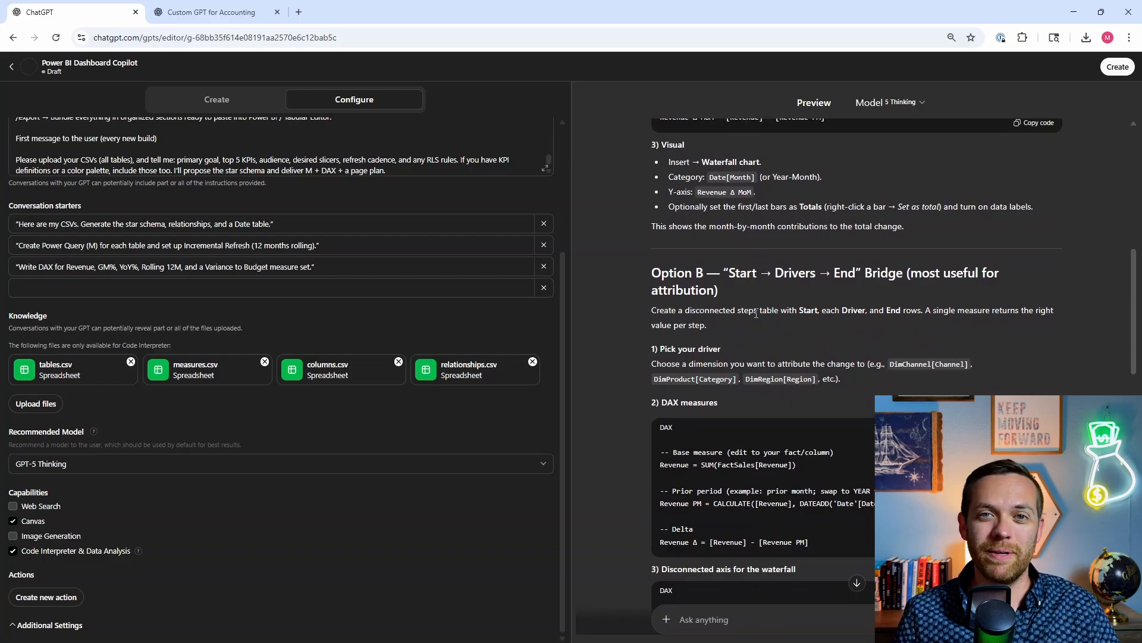
scroll(789, 375, down, 9)
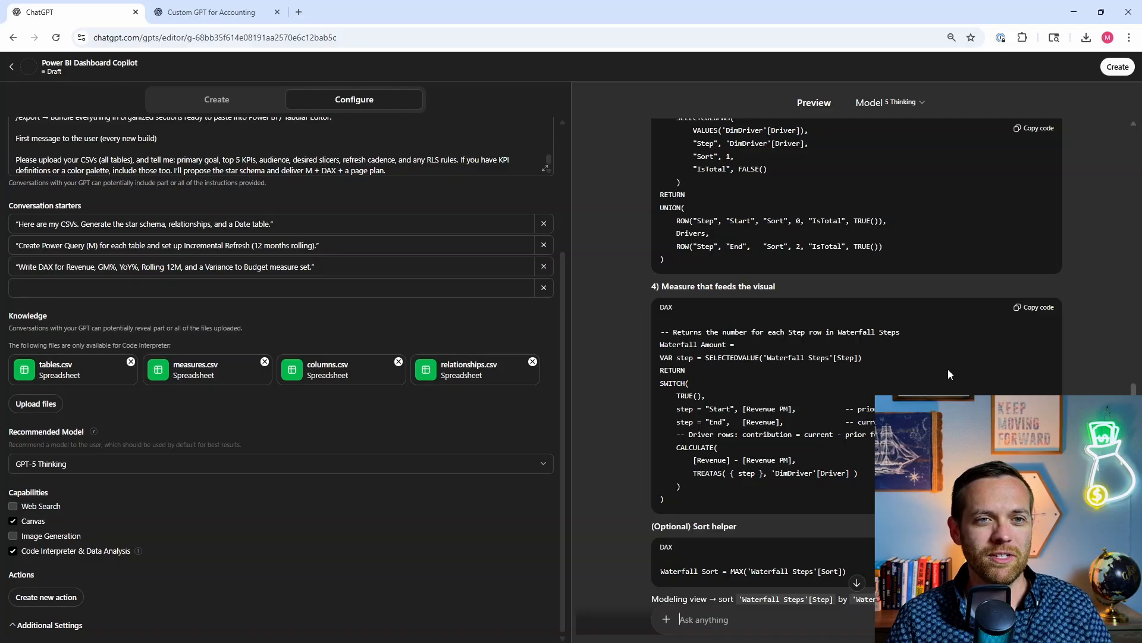
scroll(946, 372, down, 7)
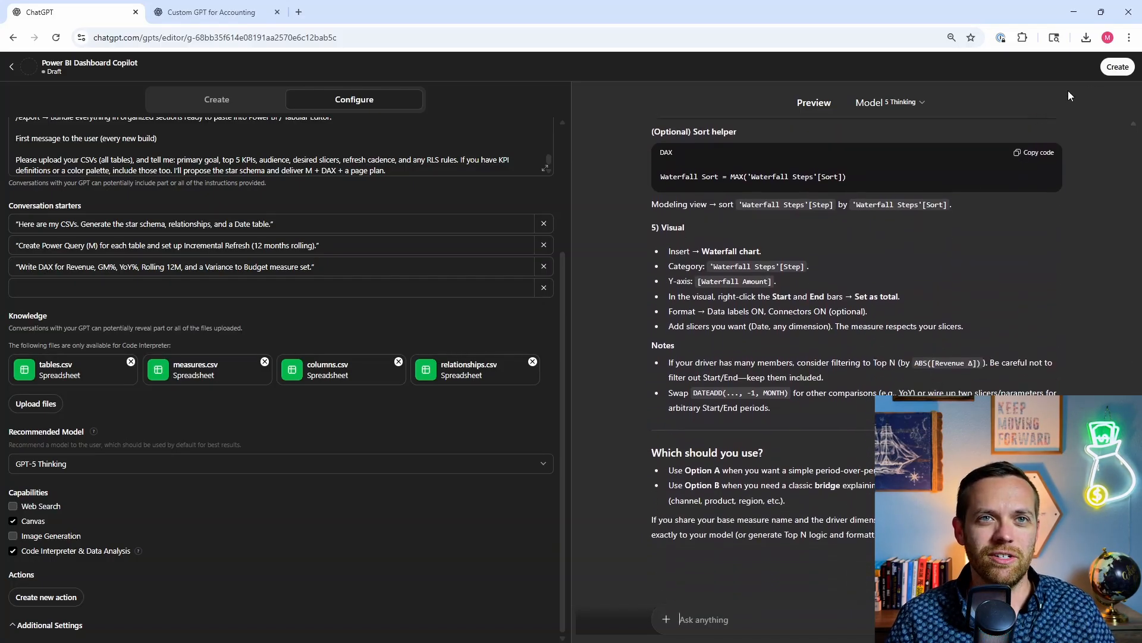
Publish the Power BI Dashboard Copilot with access for anyone with the link and dismiss the saved-settings dialog
click(1109, 69)
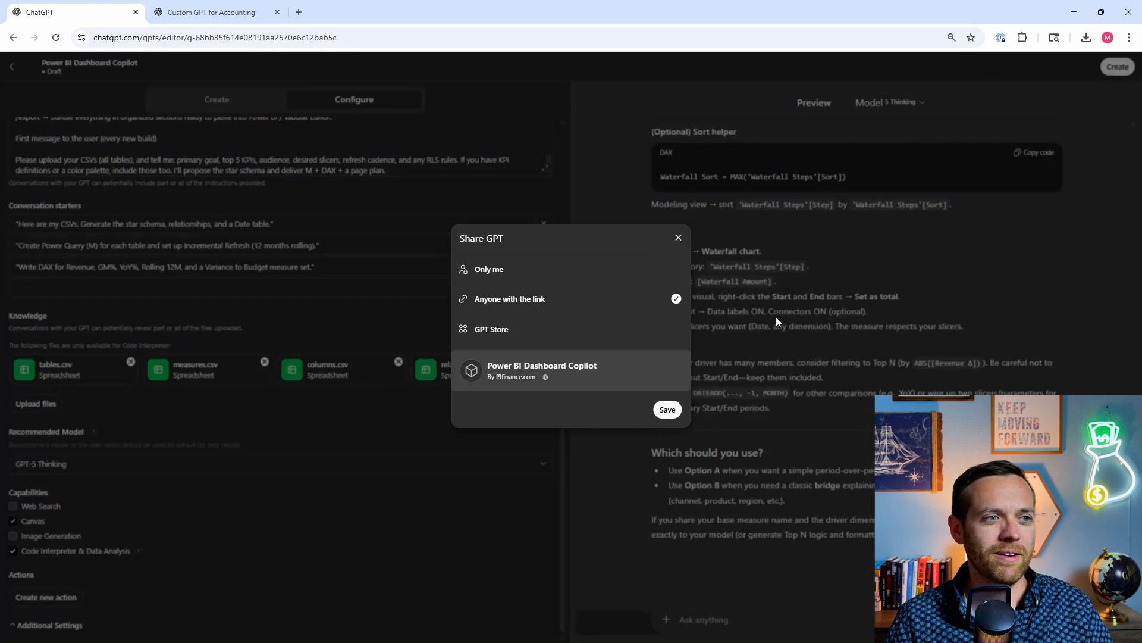
click(667, 410)
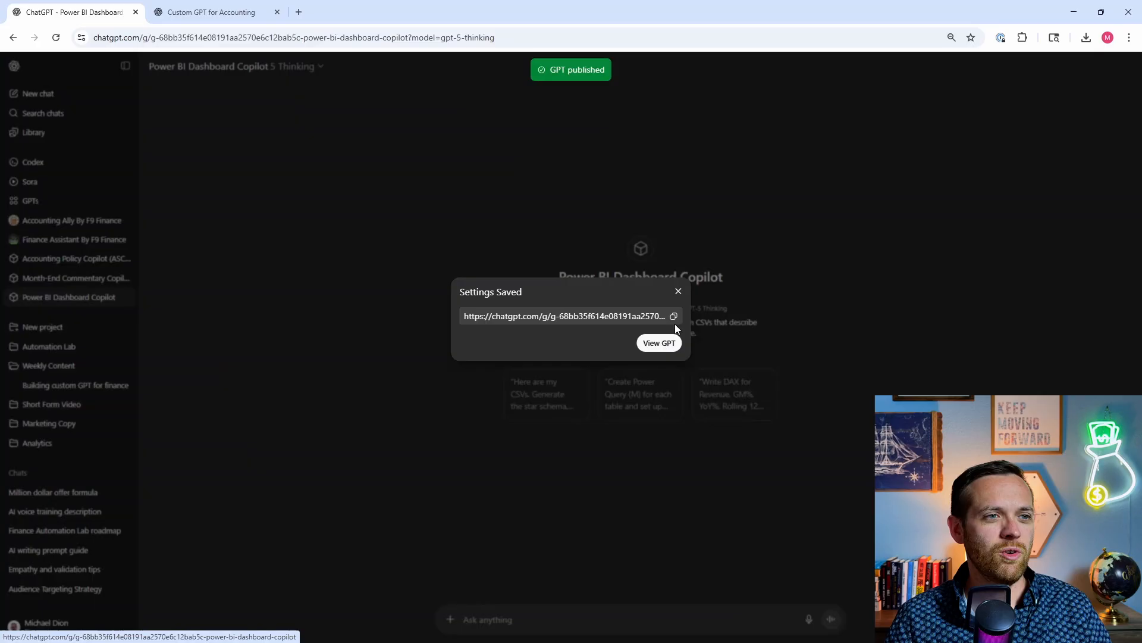
click(679, 291)
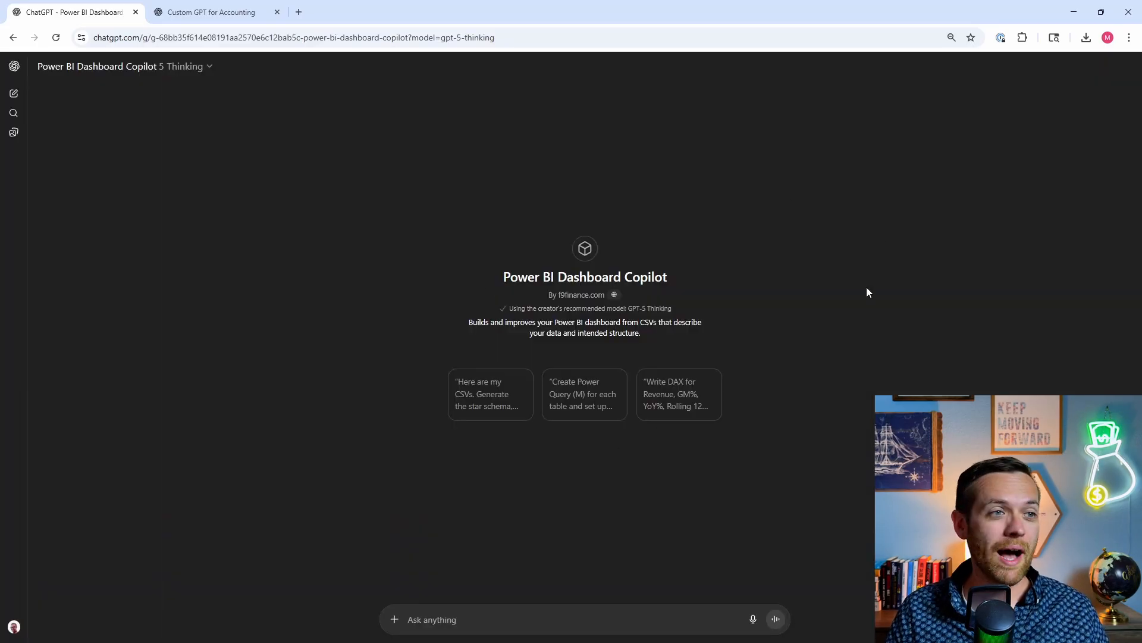
Go to the list of your own custom GPTs
click(122, 70)
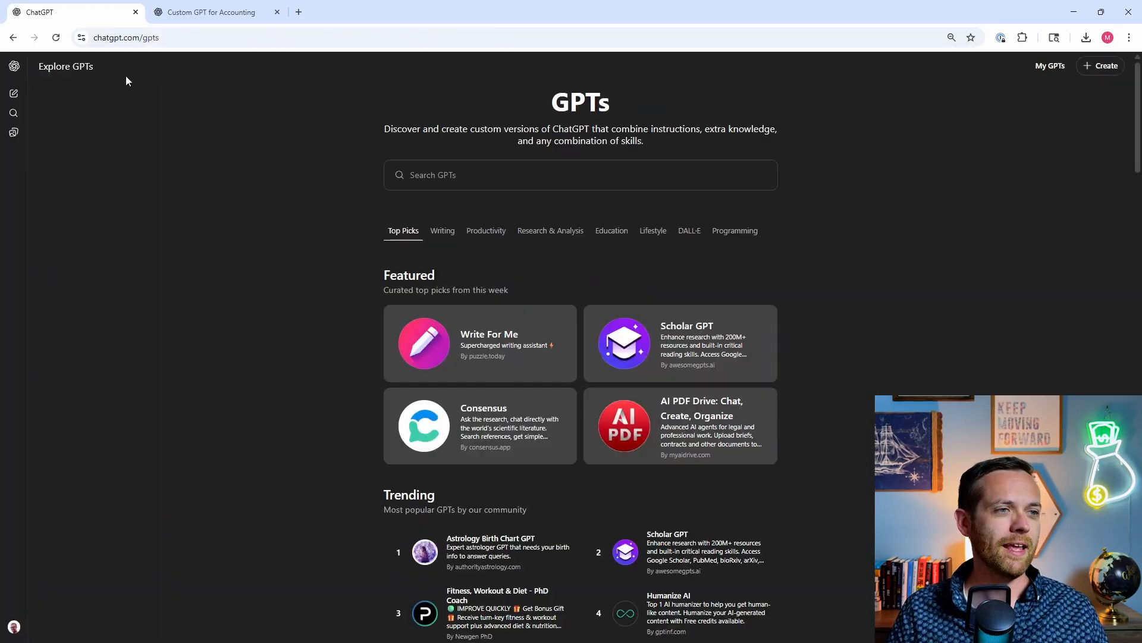
click(1048, 67)
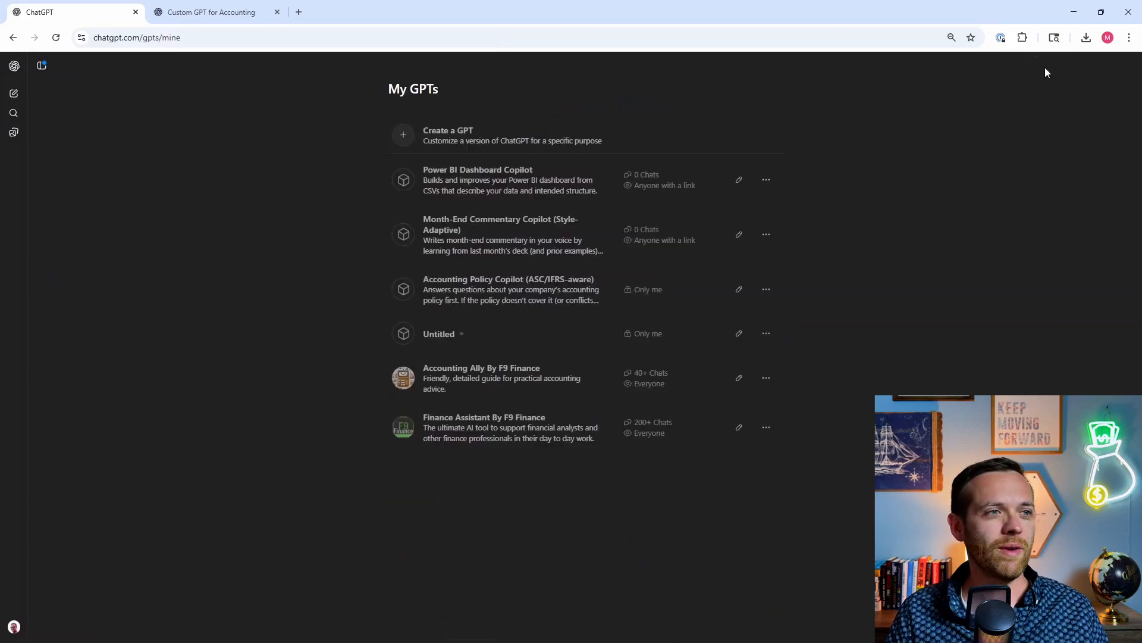